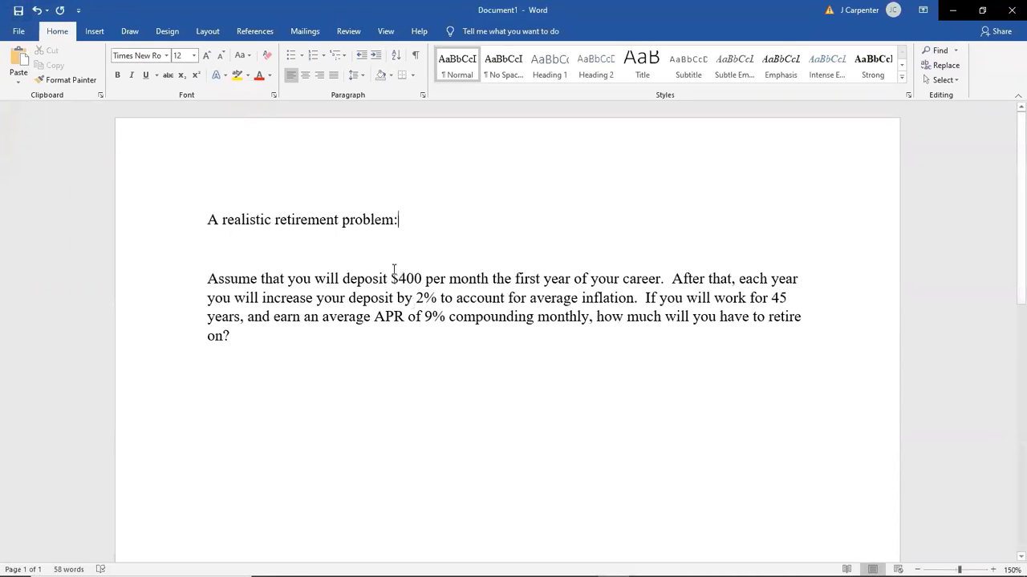
# Step: Highlight the problem's given values in turn: the $400 deposit, the 2% inflation increase, 45 years and 9% compounding monthly
pyautogui.moveTo(393, 273); pyautogui.dragTo(425, 279)
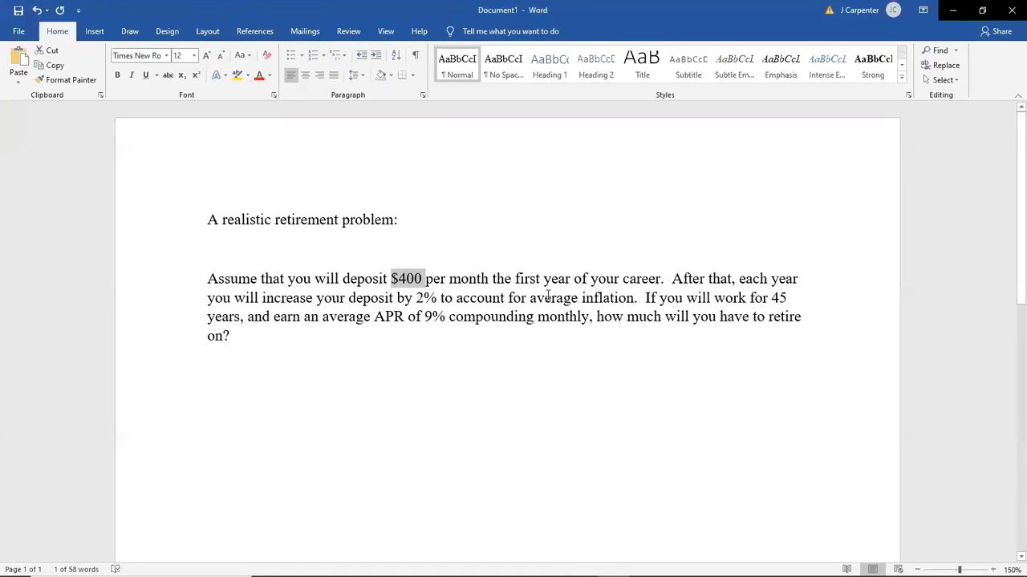
pyautogui.moveTo(636, 299); pyautogui.dragTo(415, 299)
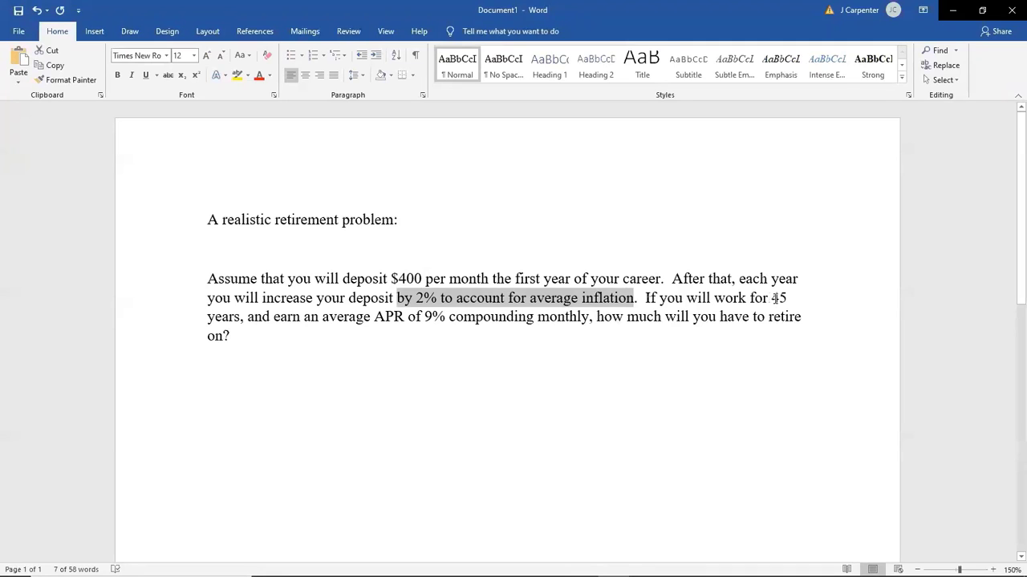
pyautogui.moveTo(770, 298); pyautogui.dragTo(787, 298)
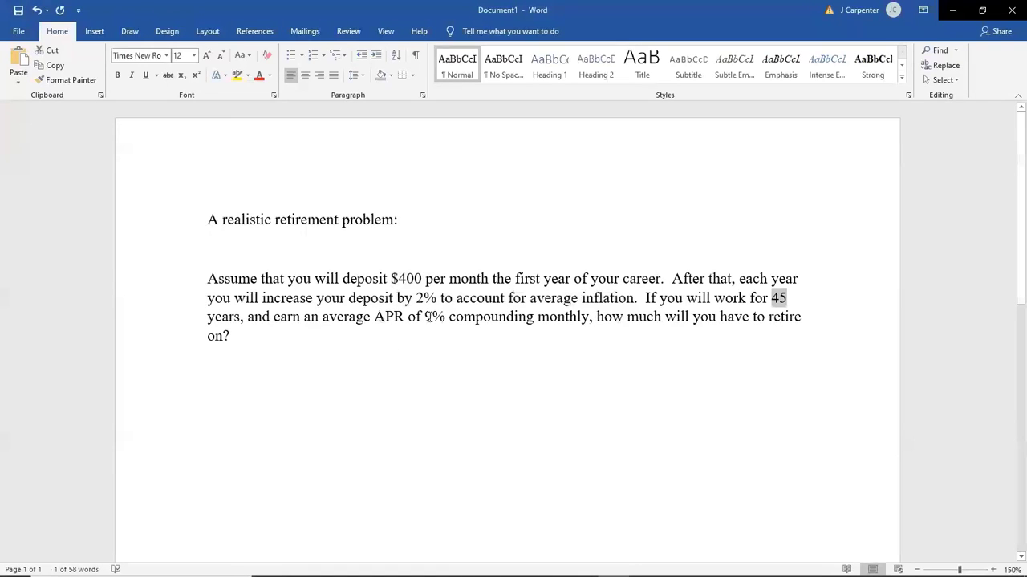
pyautogui.moveTo(426, 316); pyautogui.dragTo(575, 321)
pyautogui.click(579, 317)
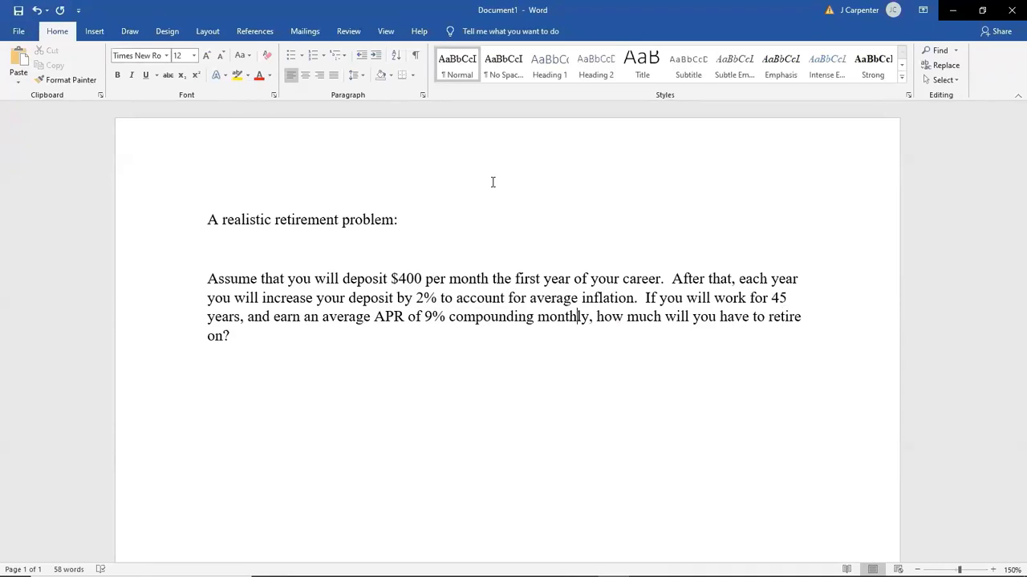
# Step: Add the line "Monthly payment: $400 (increase 2% each year)" below the retirement problem
pyautogui.click(382, 396)
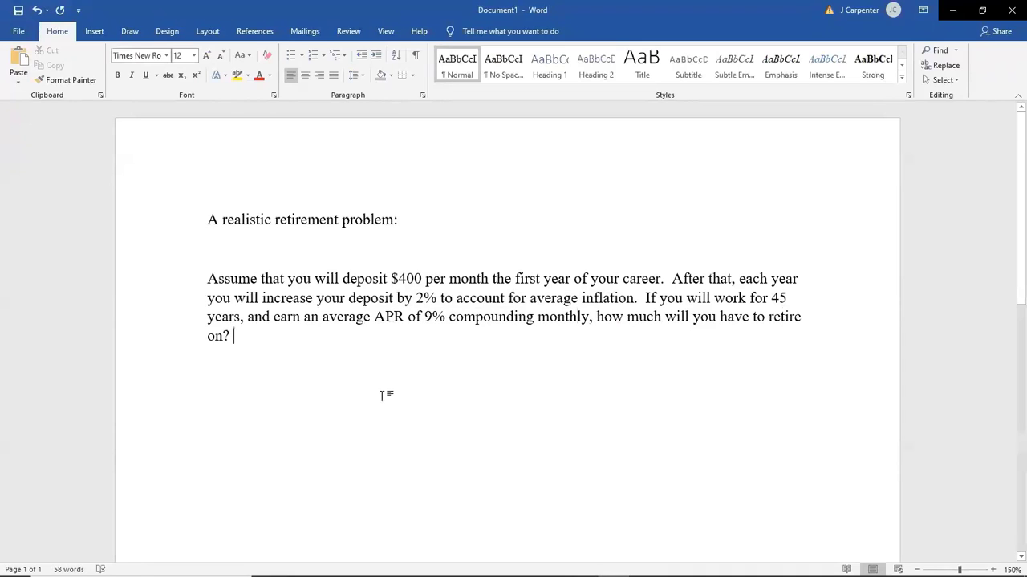
pyautogui.press('Return')
pyautogui.write('P')
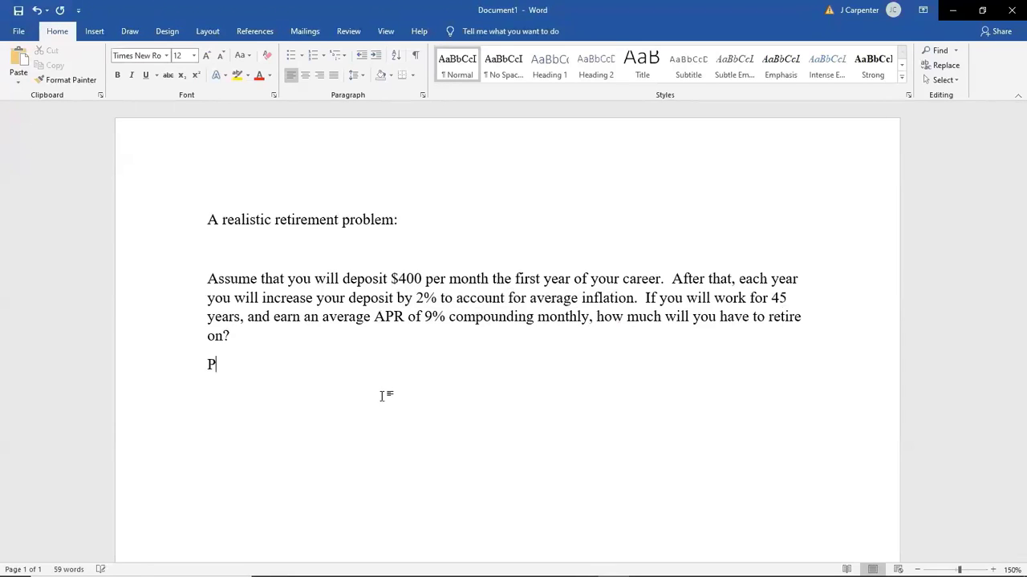
pyautogui.press('BackSpace')
pyautogui.write('Monthly payment: $')
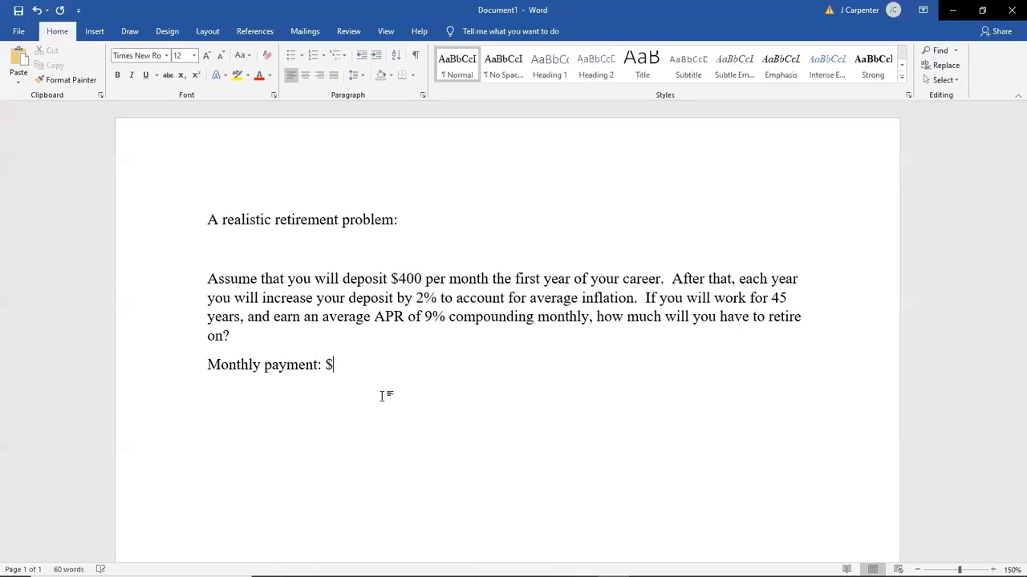
pyautogui.write('400 (increase 2% each year)')
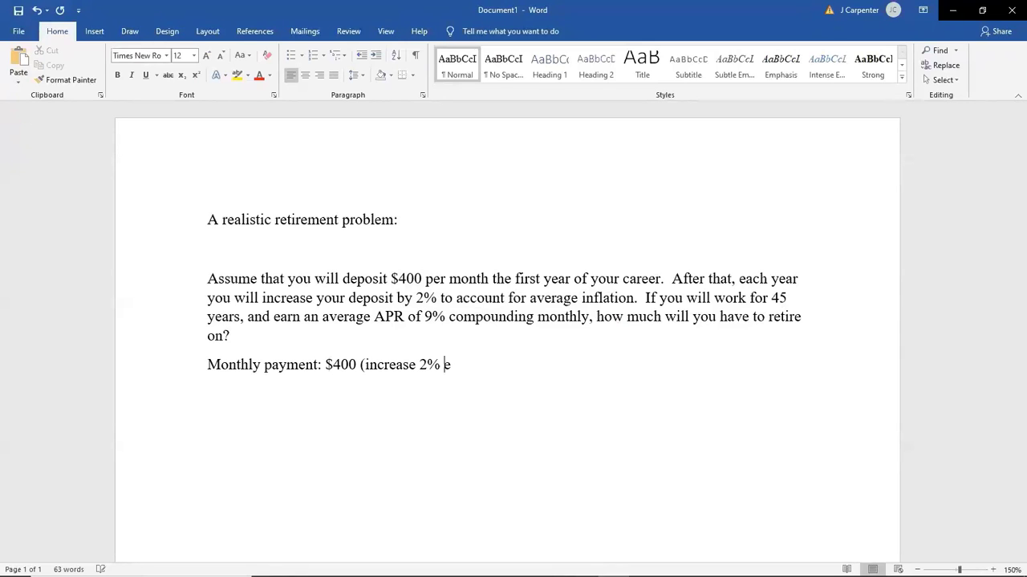
# Step: List the remaining givens on separate lines below the monthly payment: "r: 9%", "t: 45 years" and "n: 12"
pyautogui.press('Return')
pyautogui.write('R:')
pyautogui.press('BackSpace')
pyautogui.press('BackSpace')
pyautogui.press('BackSpace')
pyautogui.write('r: 9%')
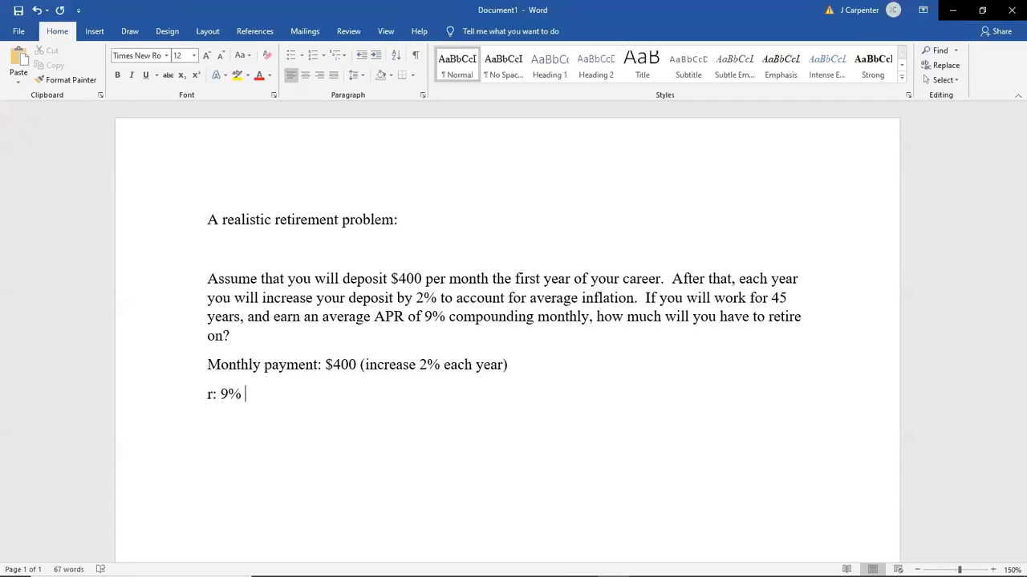
pyautogui.press('Return')
pyautogui.write('t: 45 years')
pyautogui.press('Return')
pyautogui.write('n: 12')
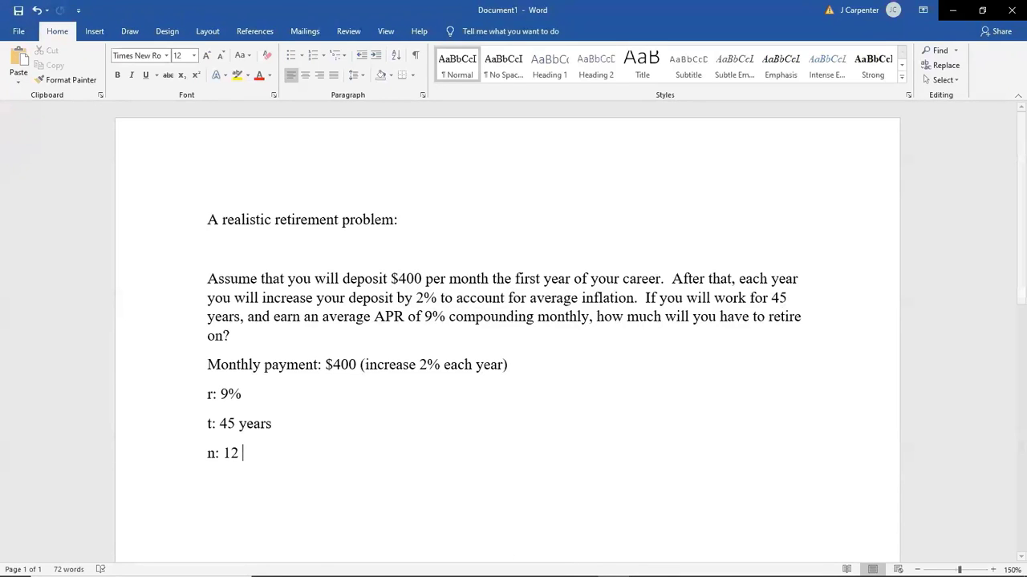
# Step: Switch to the blank Excel workbook and enter "PMT:" in N4, $400 in O4 and "initially (2% inflation)" in P4
pyautogui.moveTo(581, 565)
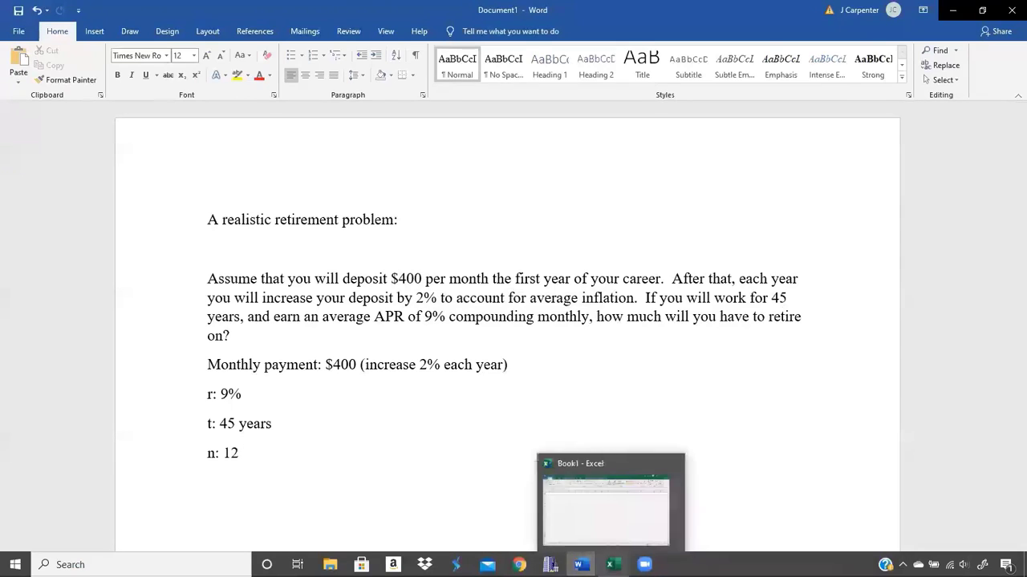
pyautogui.click(610, 565)
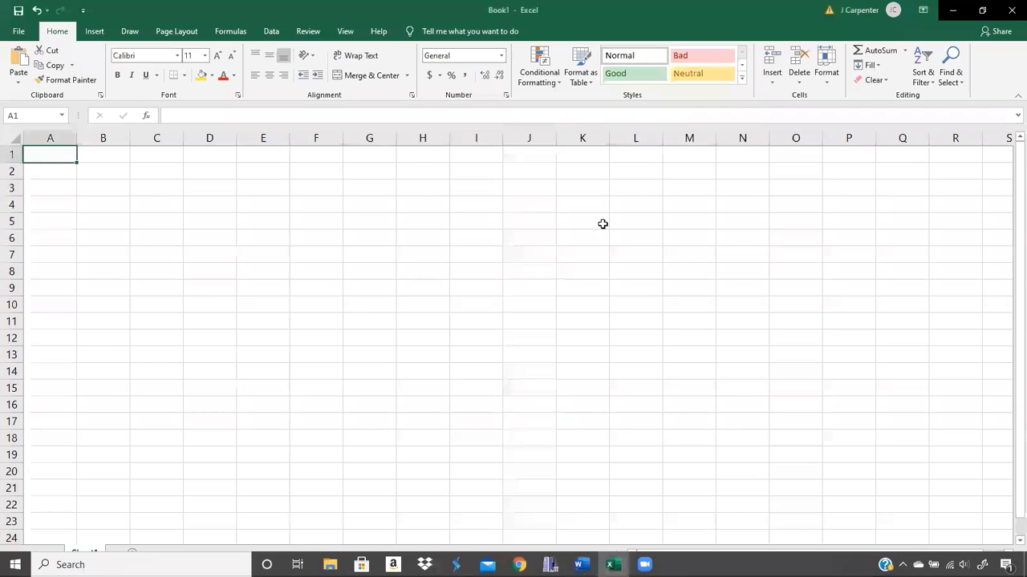
pyautogui.click(747, 204)
pyautogui.write('PMT:')
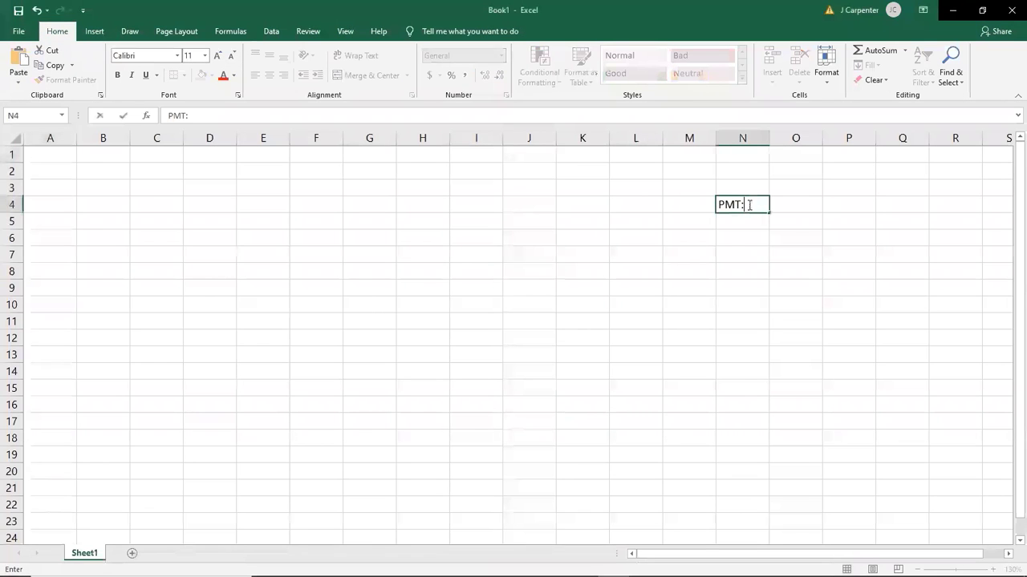
pyautogui.press('Tab')
pyautogui.write('$40')
pyautogui.press('BackSpace')
pyautogui.write('00')
pyautogui.press('Tab')
pyautogui.press('BackSpace')
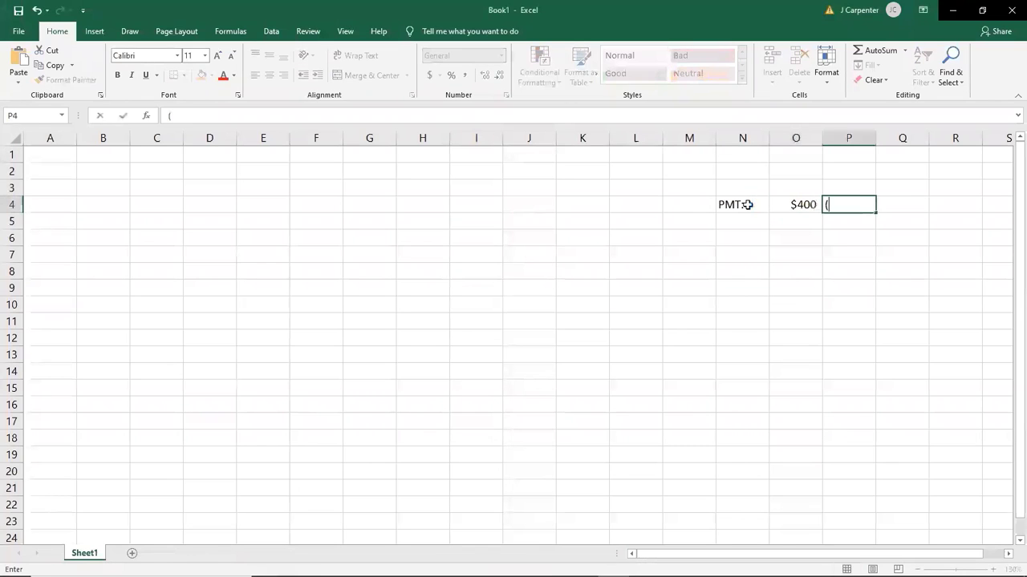
pyautogui.write('initially (2%')
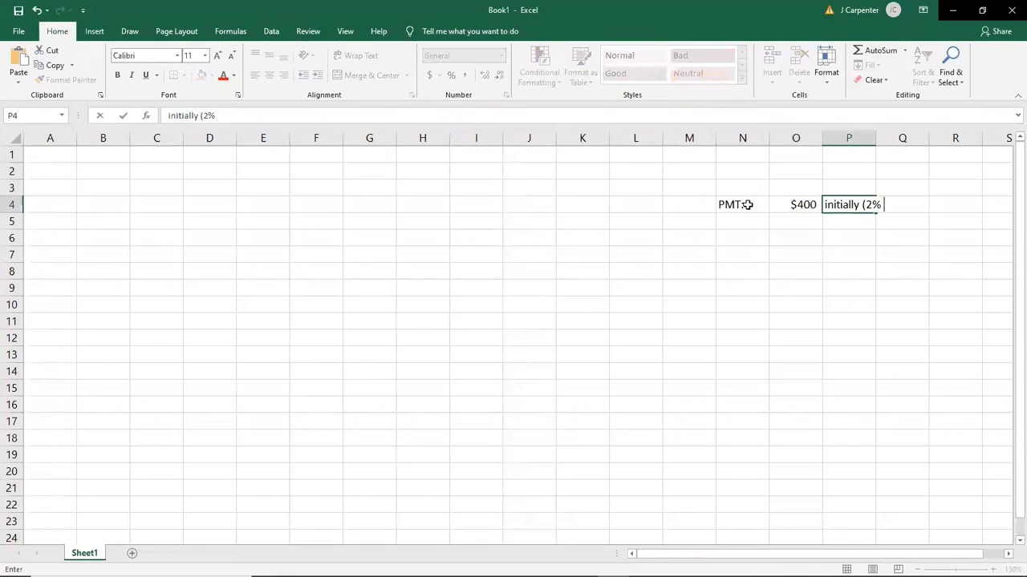
pyautogui.write(' inflation)')
pyautogui.press('Return')
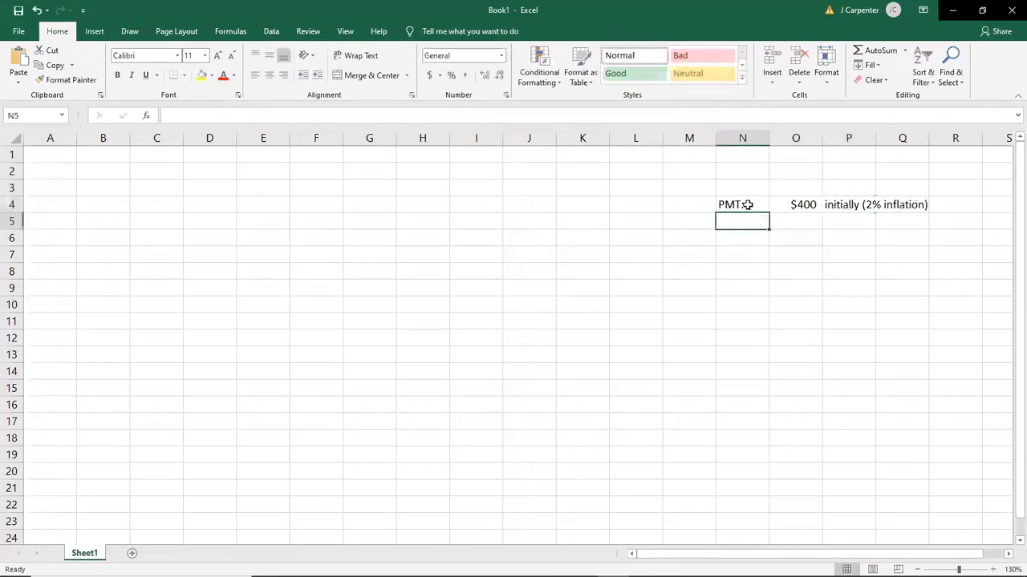
# Step: Enter the labels "r:", "n" and "t" in N5:N7 with the values 9%, 12 and 45 in O5:O7
pyautogui.write('r')
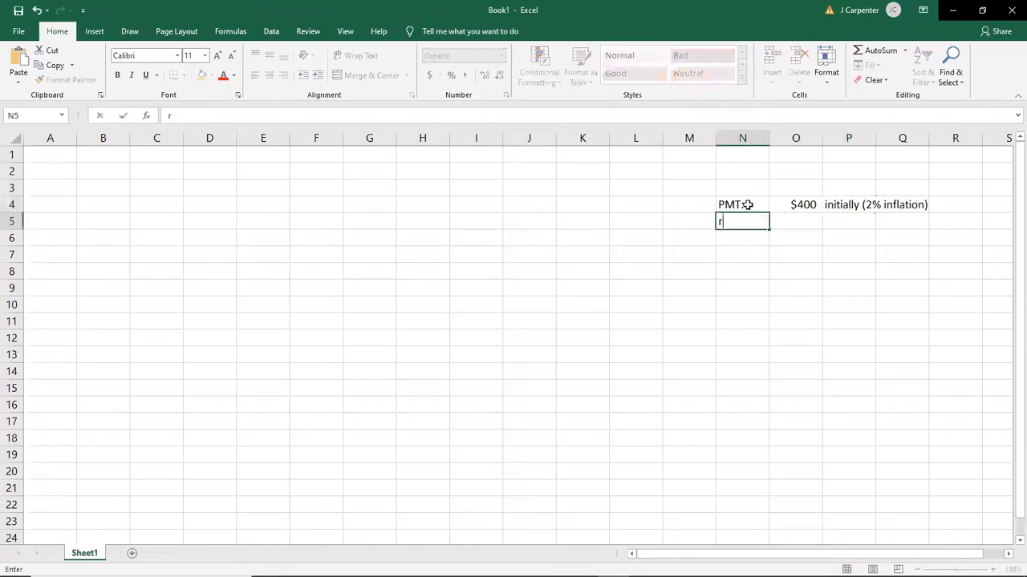
pyautogui.write(':')
pyautogui.press('Tab')
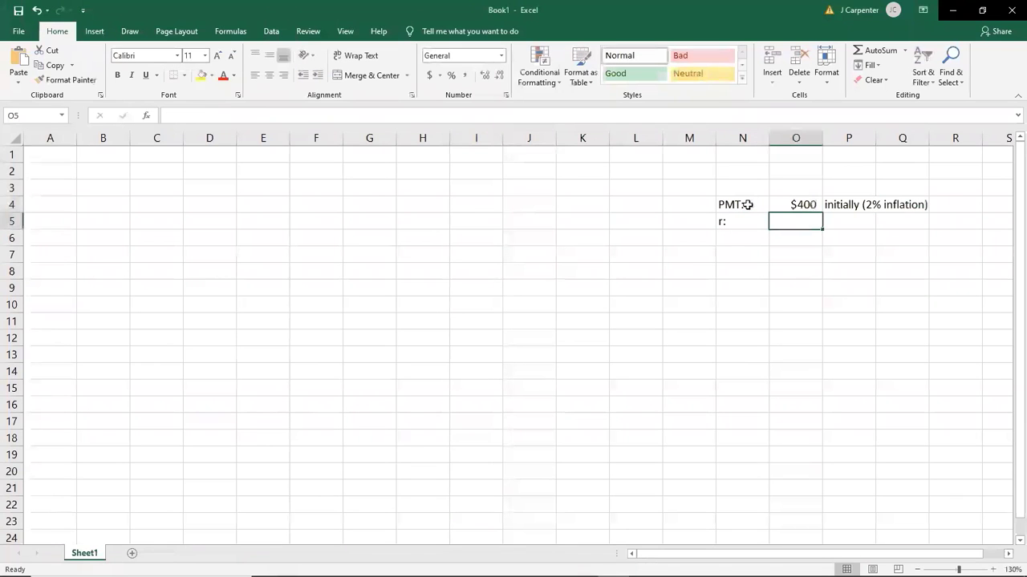
pyautogui.write('9%')
pyautogui.press('Return')
pyautogui.write('n')
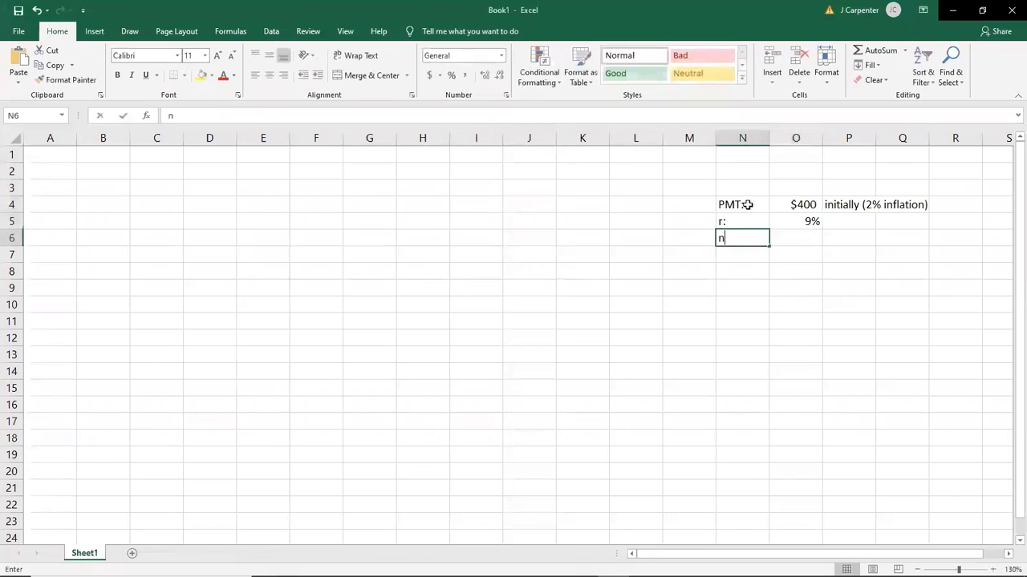
pyautogui.press('Tab')
pyautogui.write('12')
pyautogui.press('Return')
pyautogui.write('t')
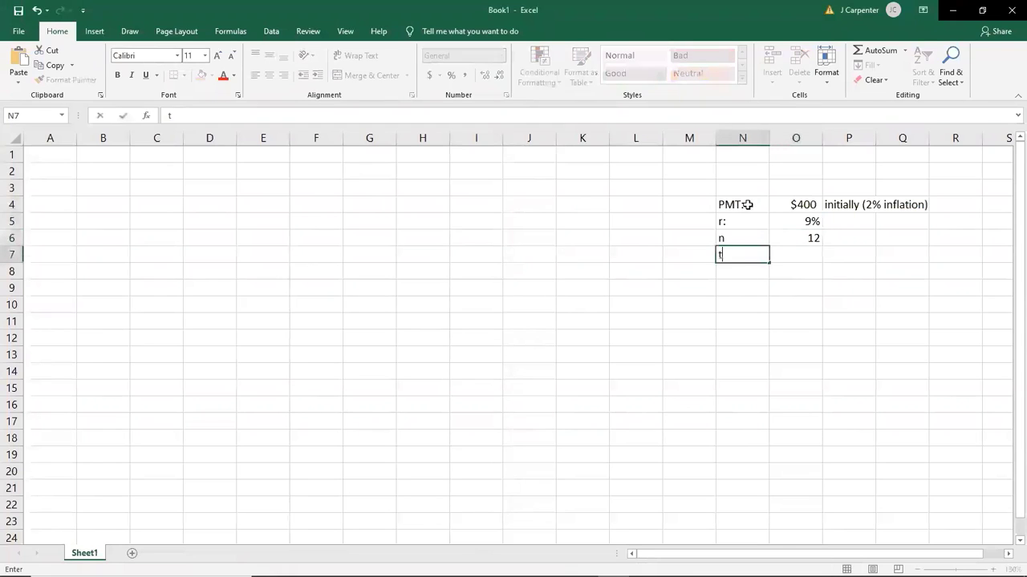
pyautogui.press('Tab')
pyautogui.write('45')
pyautogui.press('Return')
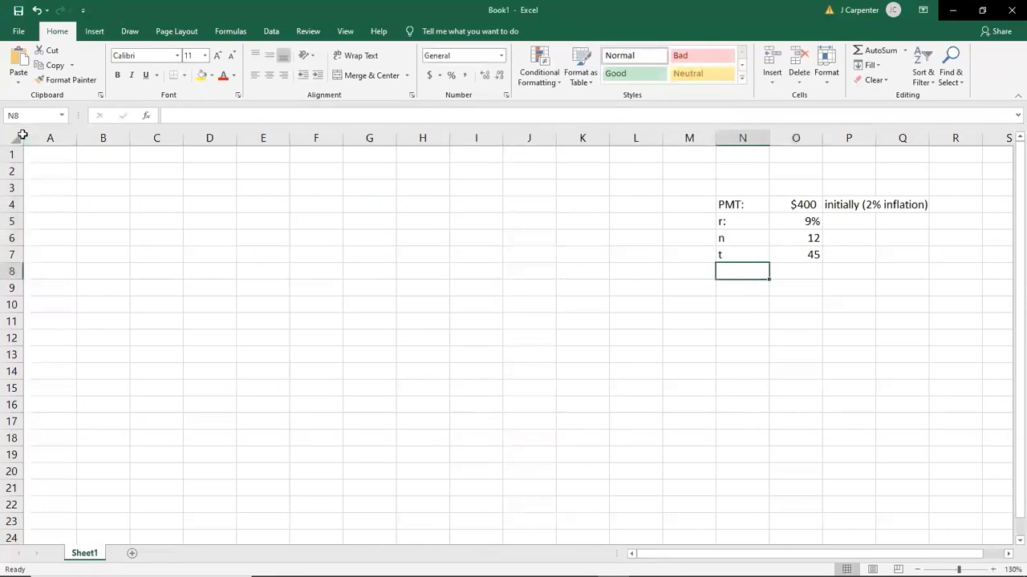
# Step: Enter the column header "Date" in cell A1
pyautogui.click(48, 153)
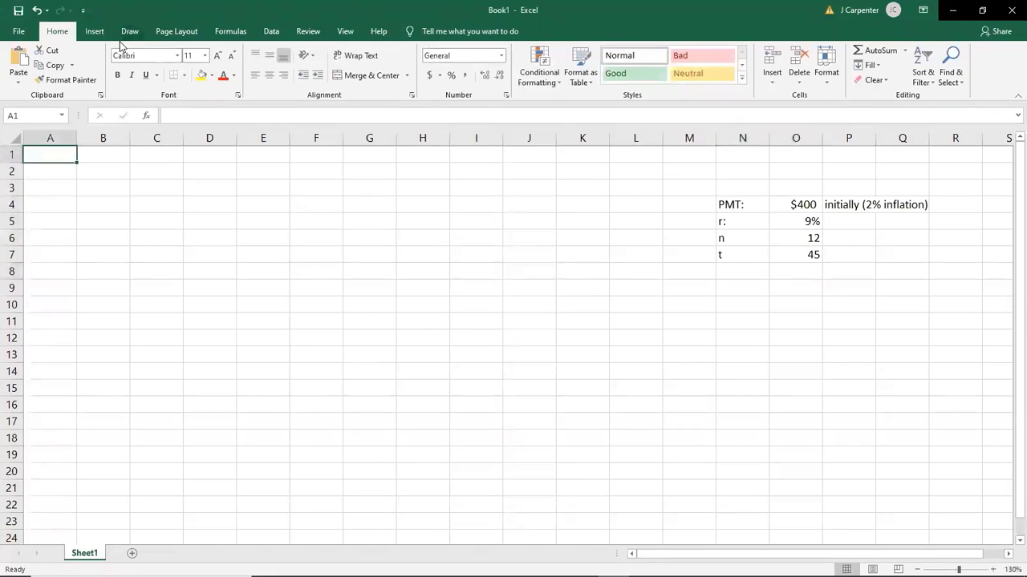
pyautogui.write('Date')
pyautogui.press('Tab')
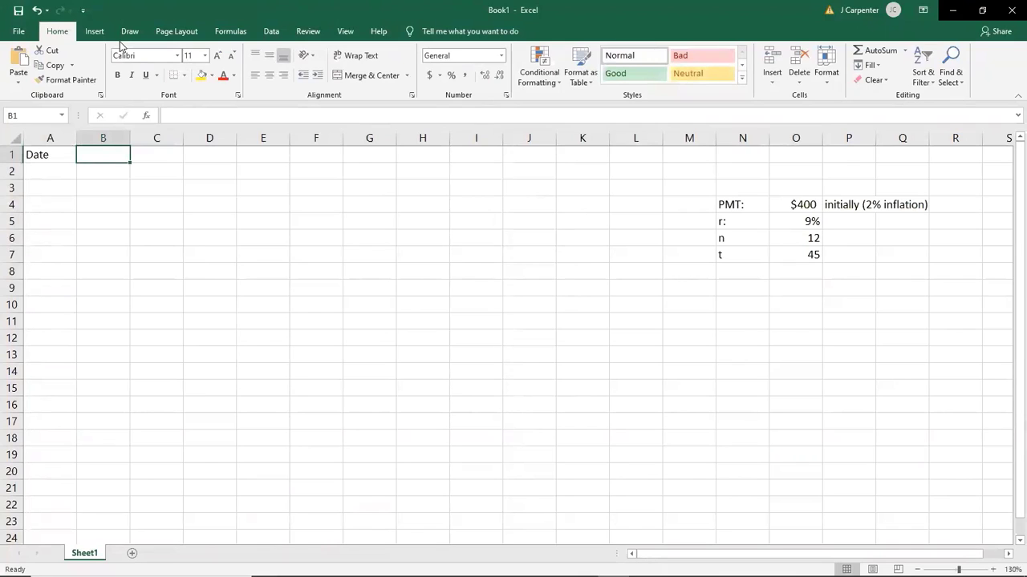
# Step: Enter January 2030 as the first date in A2 and check the full date stored in the cell
pyautogui.click(33, 172)
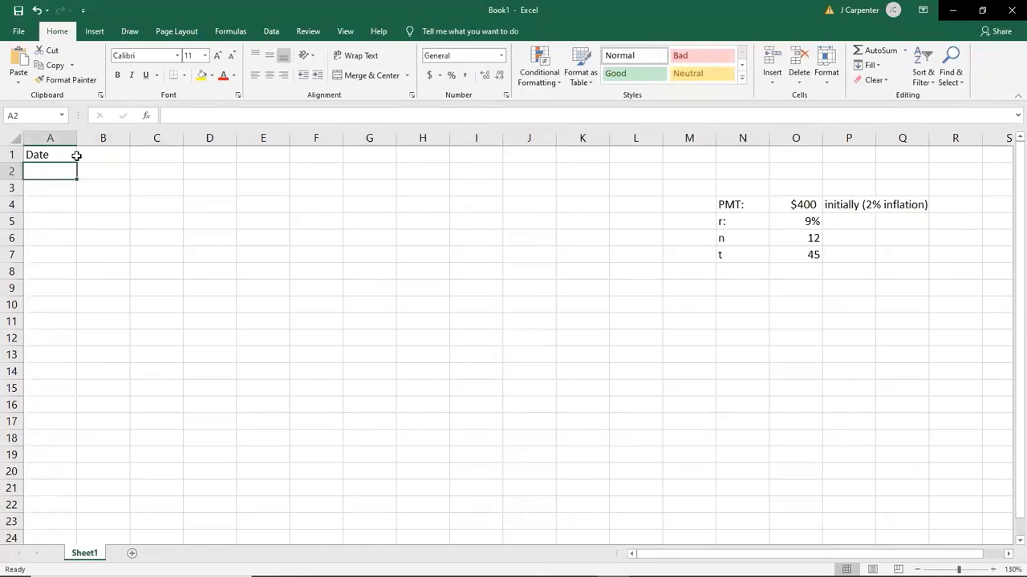
pyautogui.click(57, 187)
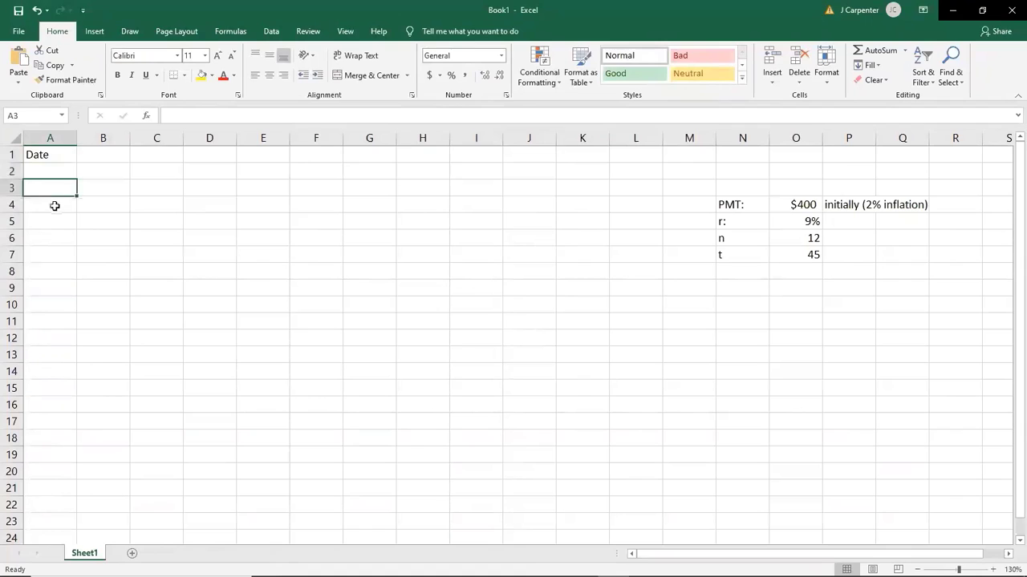
pyautogui.click(55, 206)
pyautogui.click(53, 175)
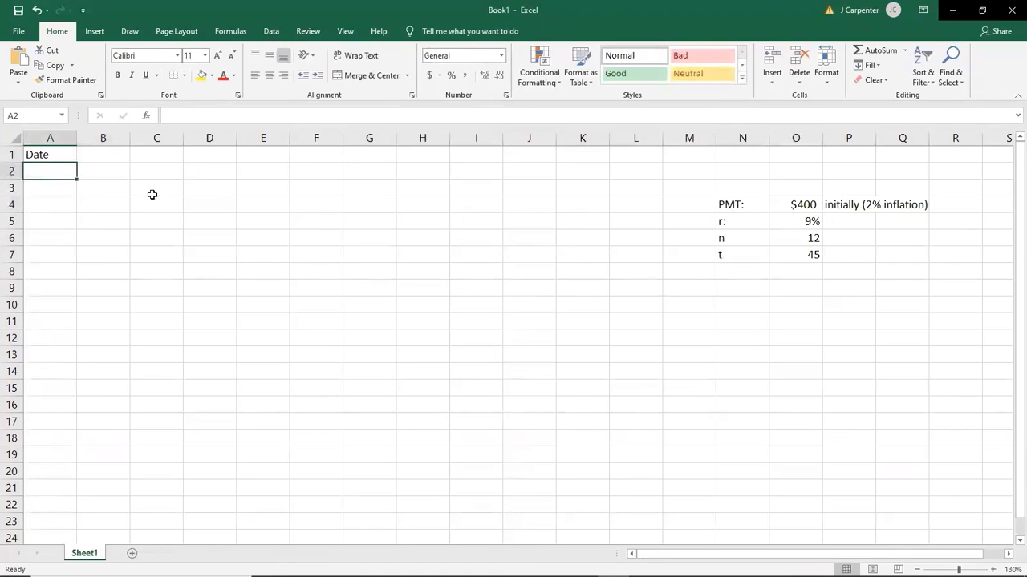
pyautogui.write('Jan')
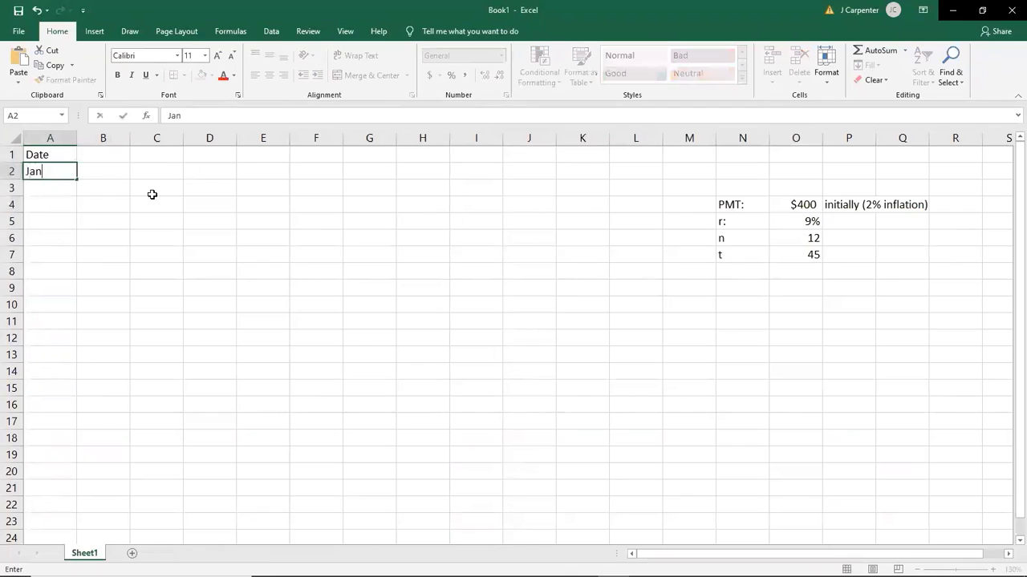
pyautogui.write(' 20')
pyautogui.press('Return')
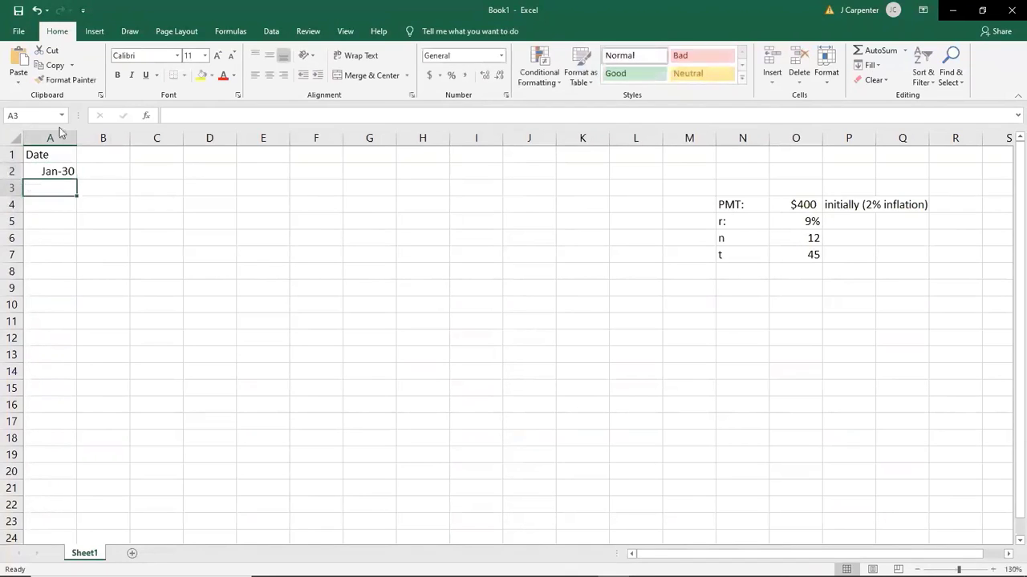
pyautogui.click(70, 172)
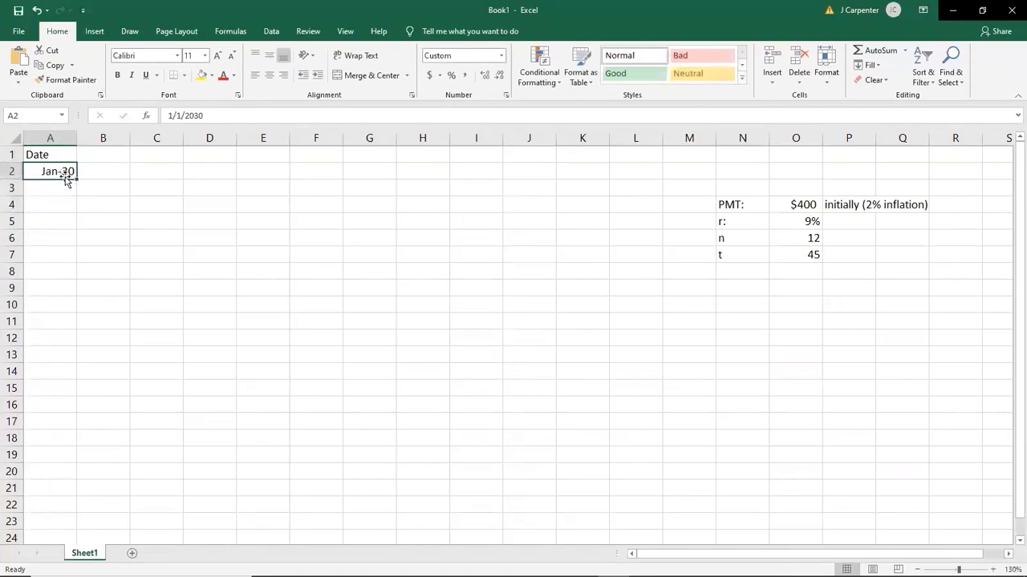
pyautogui.click(198, 117)
pyautogui.doubleClick(178, 116)
pyautogui.click(178, 116)
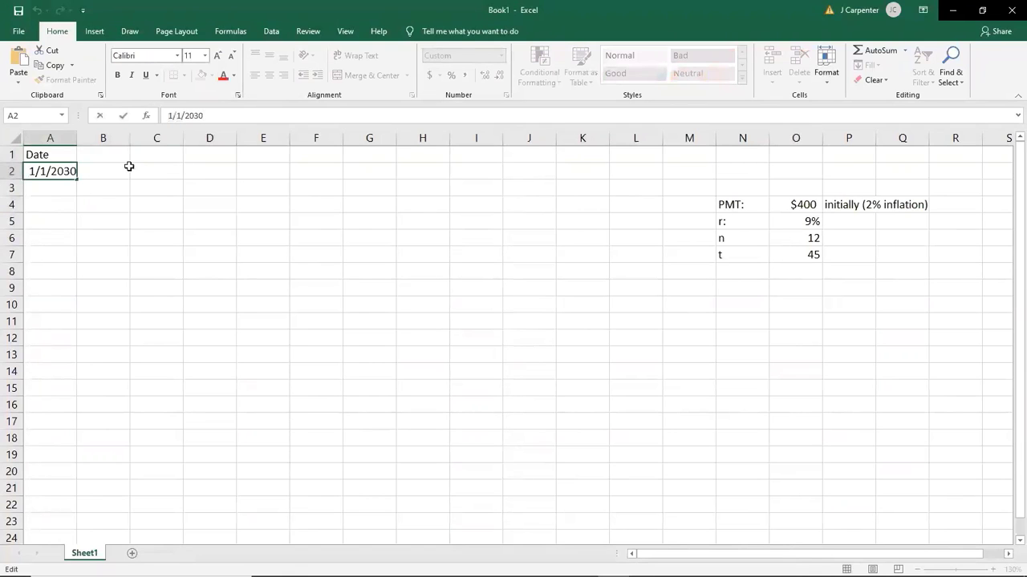
# Step: Enter the column headers "Starting" in B1 and "Money Added" in C1
pyautogui.click(99, 152)
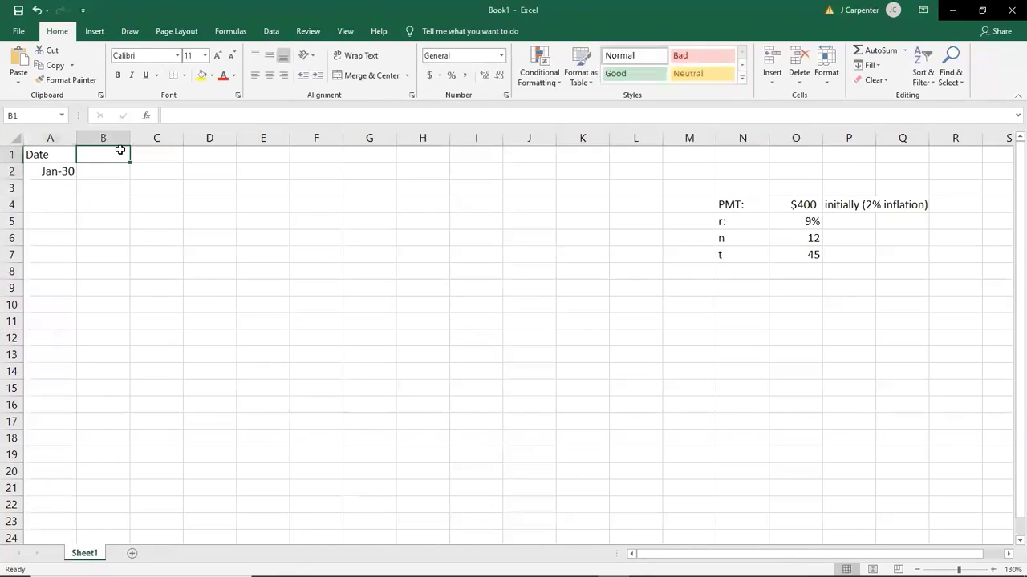
pyautogui.write('Start')
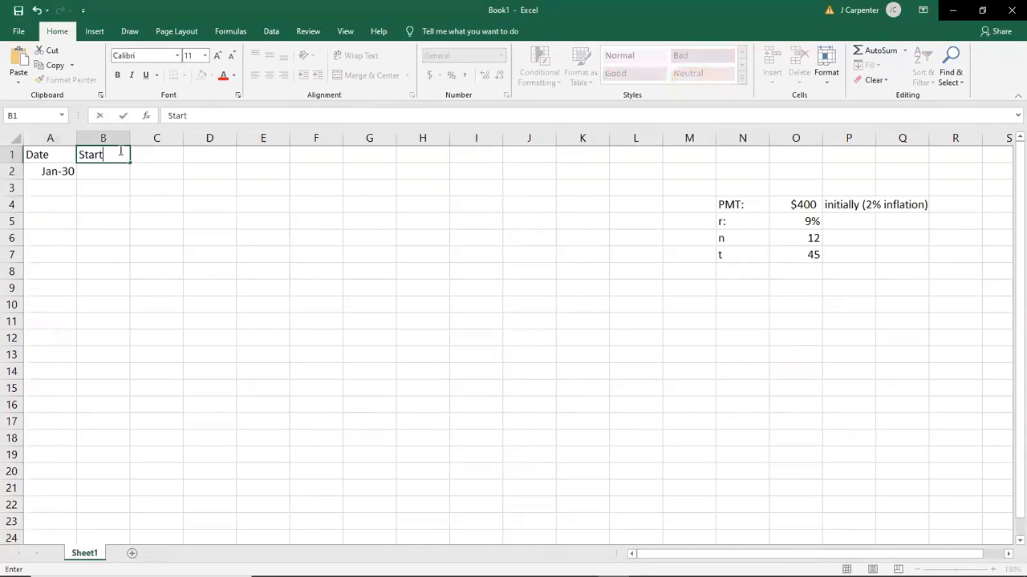
pyautogui.write('ing')
pyautogui.press('Tab')
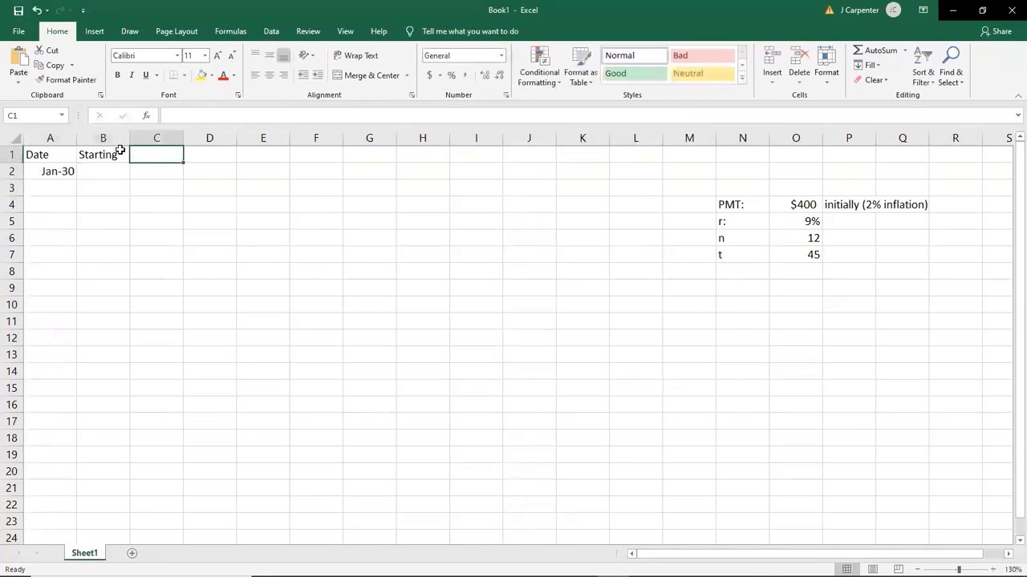
pyautogui.write('Money Added')
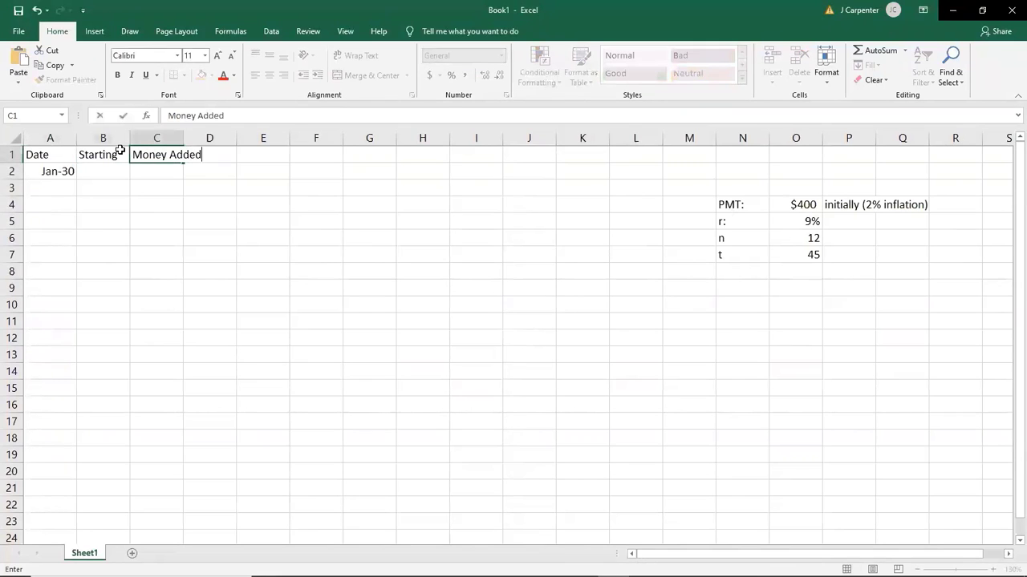
pyautogui.press('Tab')
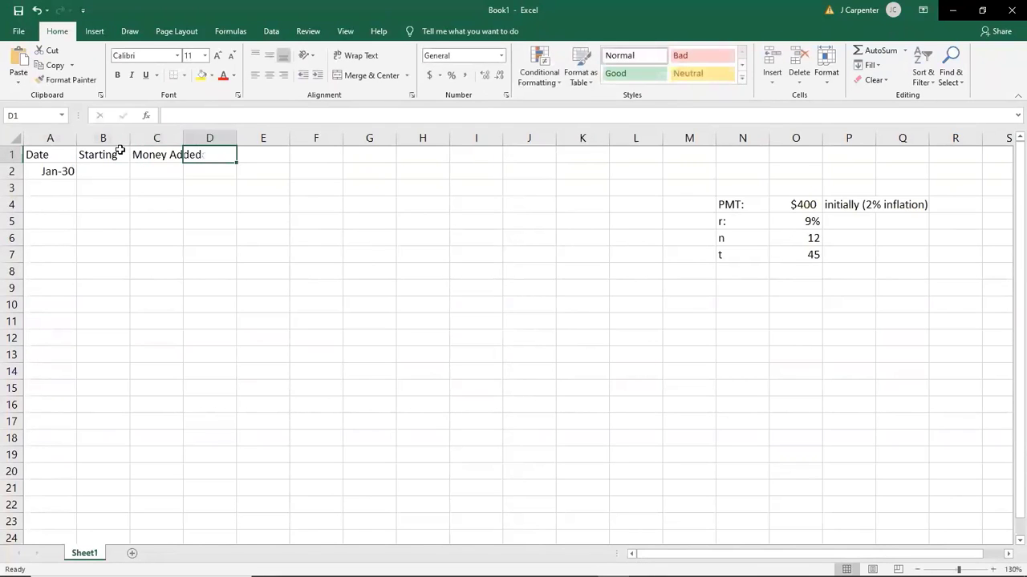
# Step: Replace the header in C1 with "Deposit"
pyautogui.click(178, 152)
pyautogui.write('Deposit')
pyautogui.press('Tab')
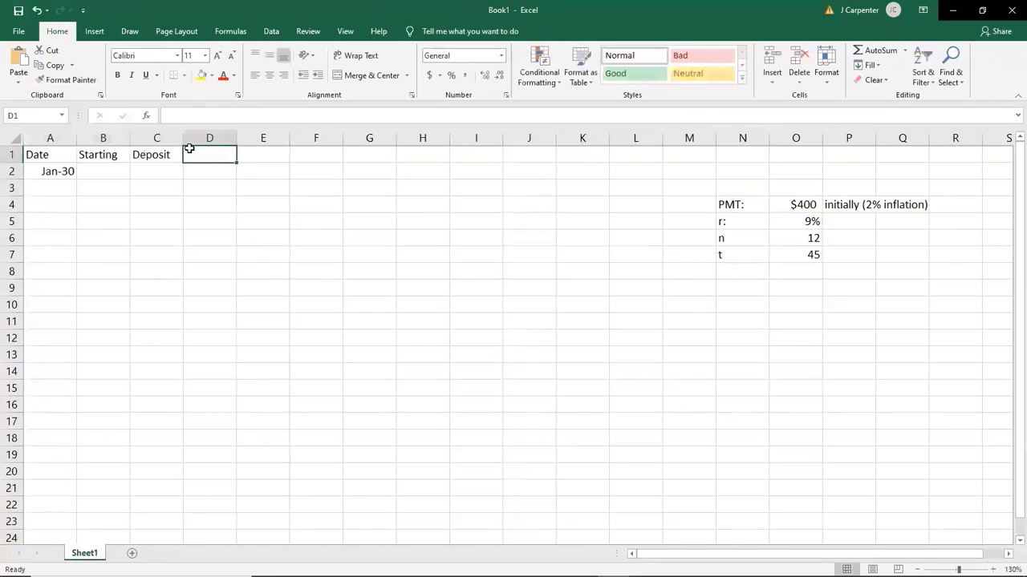
# Step: Enter the header "Pre-Interest Balance" in D1 and widen column D to fit it
pyautogui.write('Pre-Interest Balance')
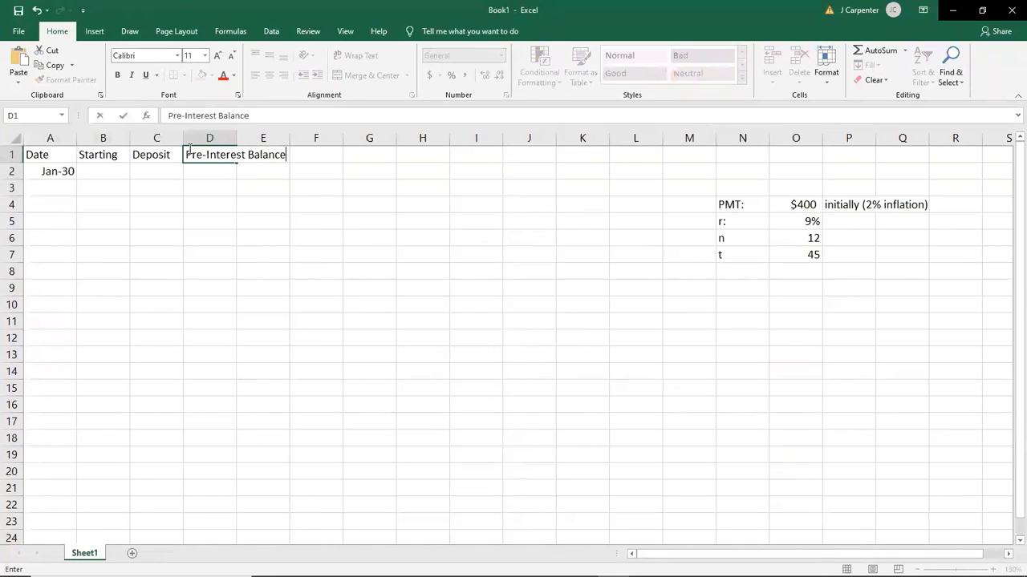
pyautogui.press('Tab')
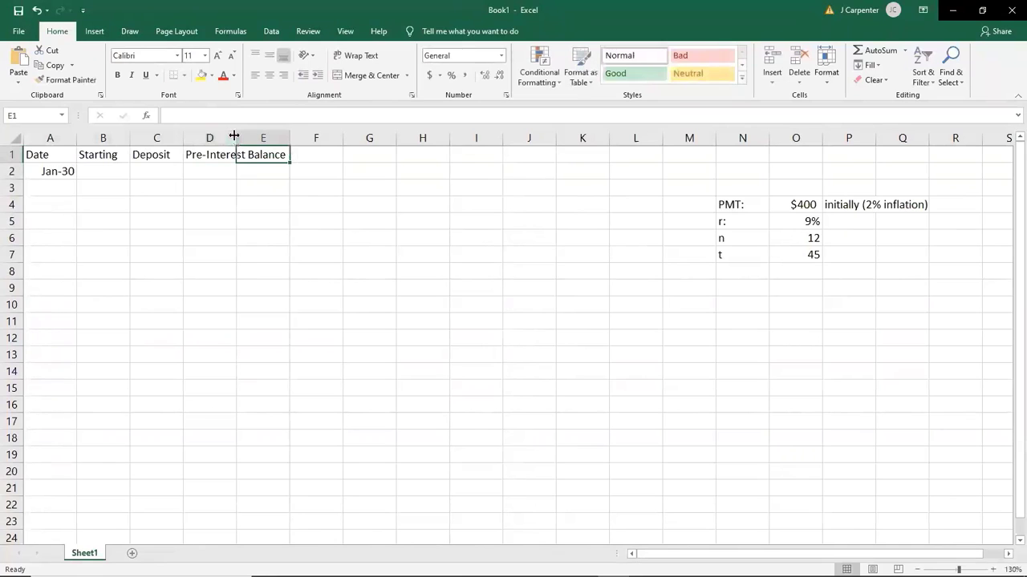
pyautogui.moveTo(233, 136); pyautogui.dragTo(302, 137)
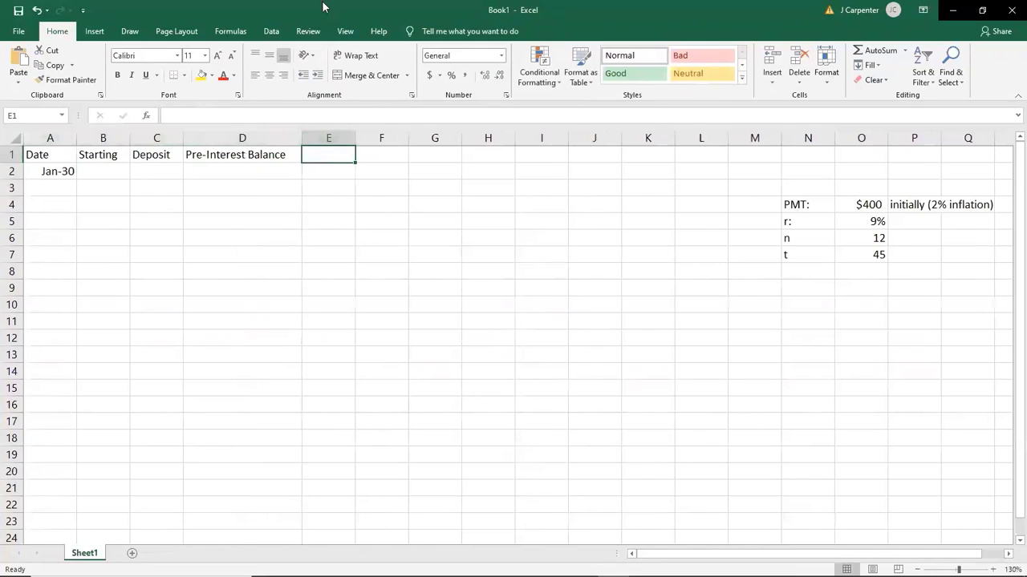
# Step: Enter the headers "Interest" in E1 and "Ending Balance" in F1, and widen columns A, B, C, E and F
pyautogui.write('Interest')
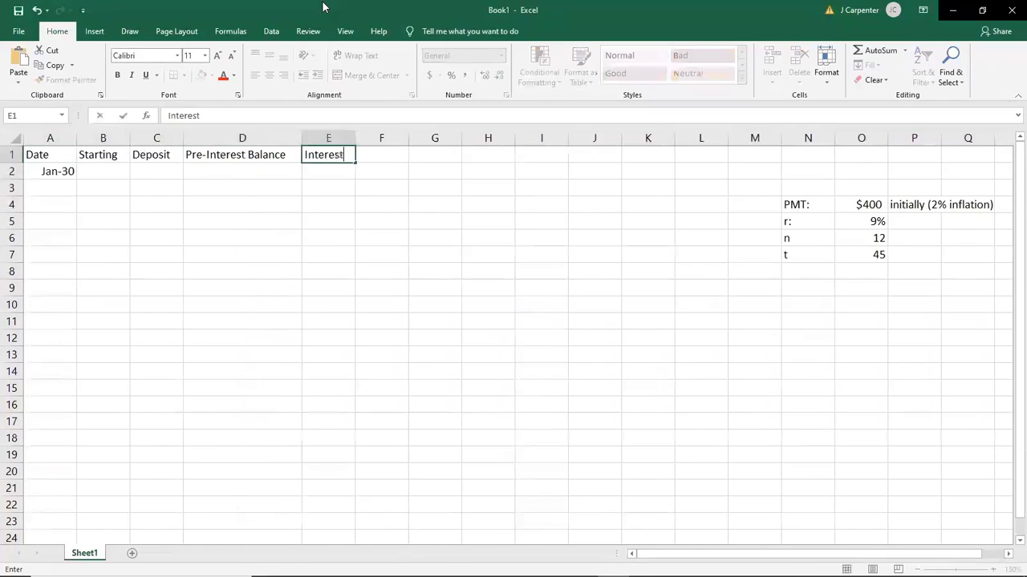
pyautogui.press('Tab')
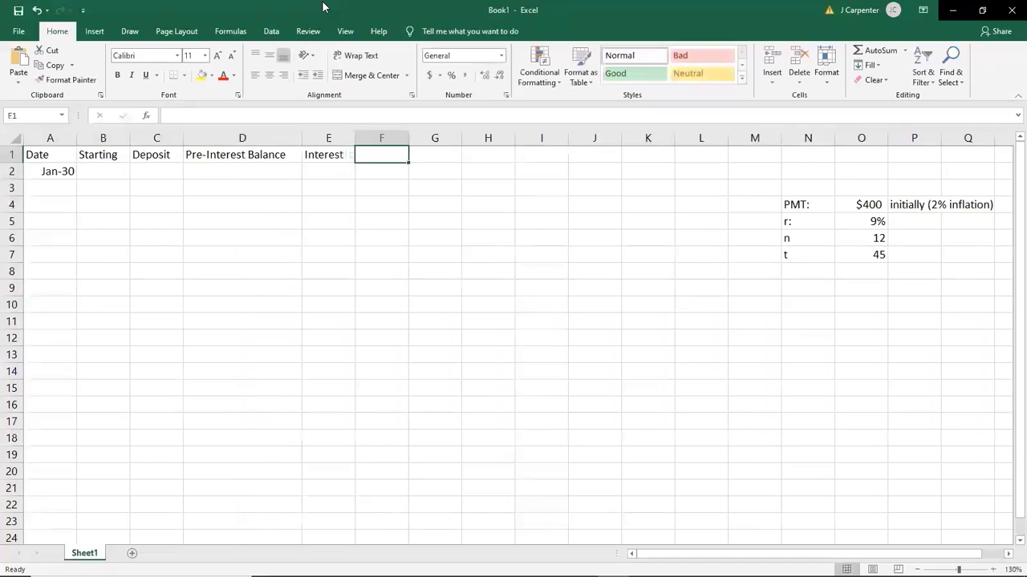
pyautogui.write('Ending Bal')
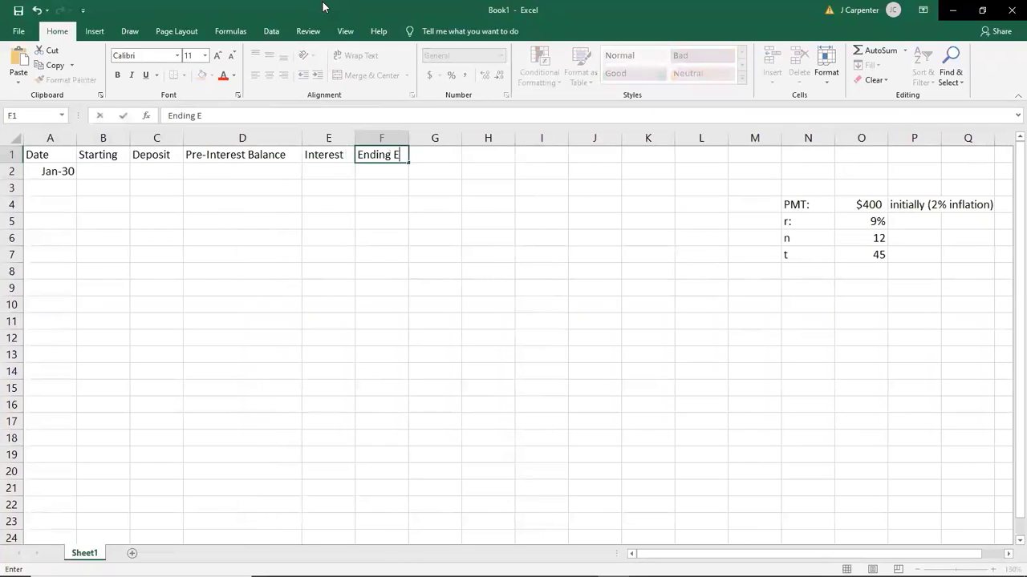
pyautogui.write('ance')
pyautogui.press('Return')
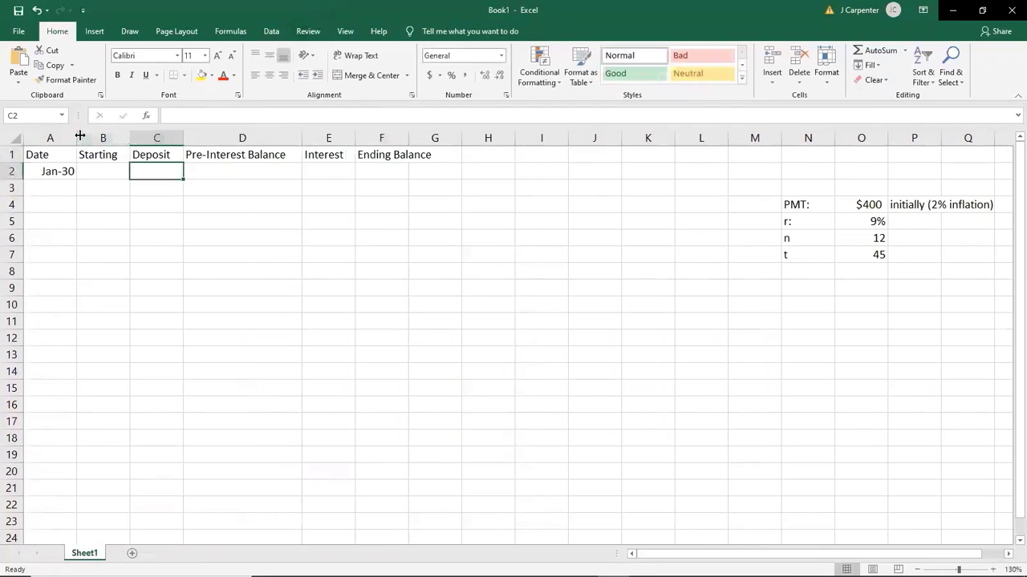
pyautogui.moveTo(78, 136); pyautogui.dragTo(267, 138)
pyautogui.moveTo(438, 138); pyautogui.dragTo(574, 140)
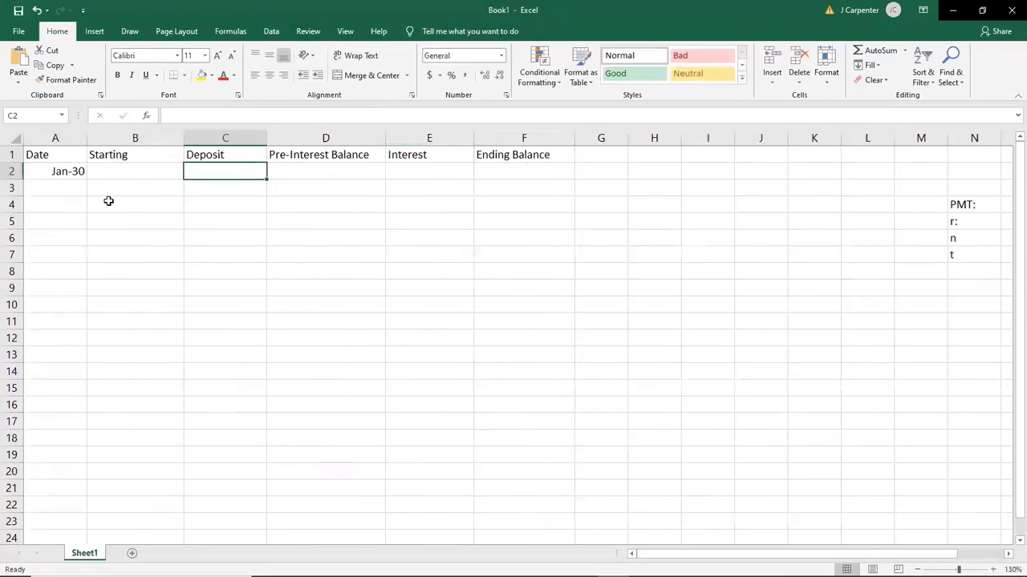
# Step: Enter $0 as the first starting balance in B2
pyautogui.click(136, 171)
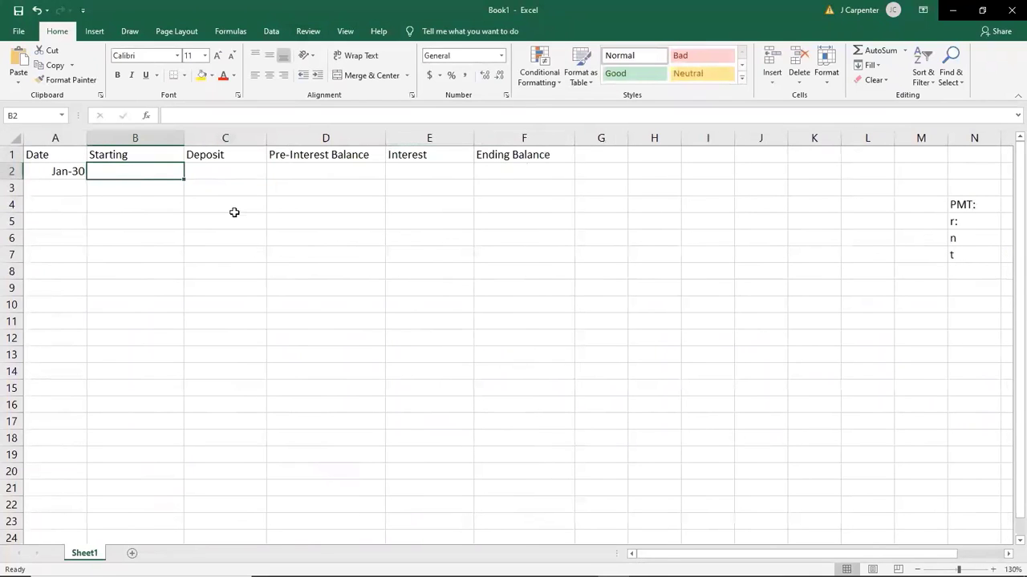
pyautogui.write('$0')
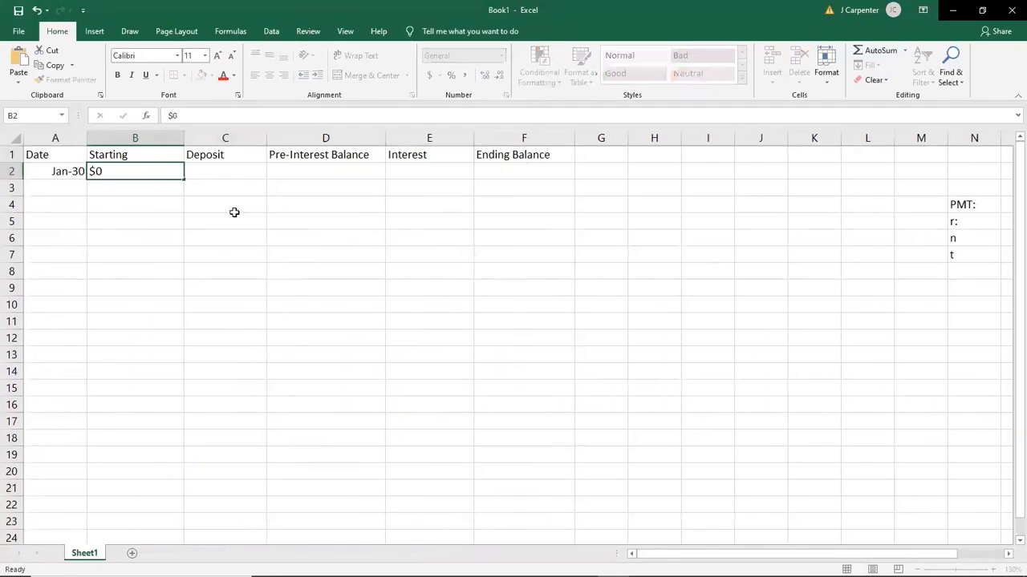
pyautogui.press('Tab')
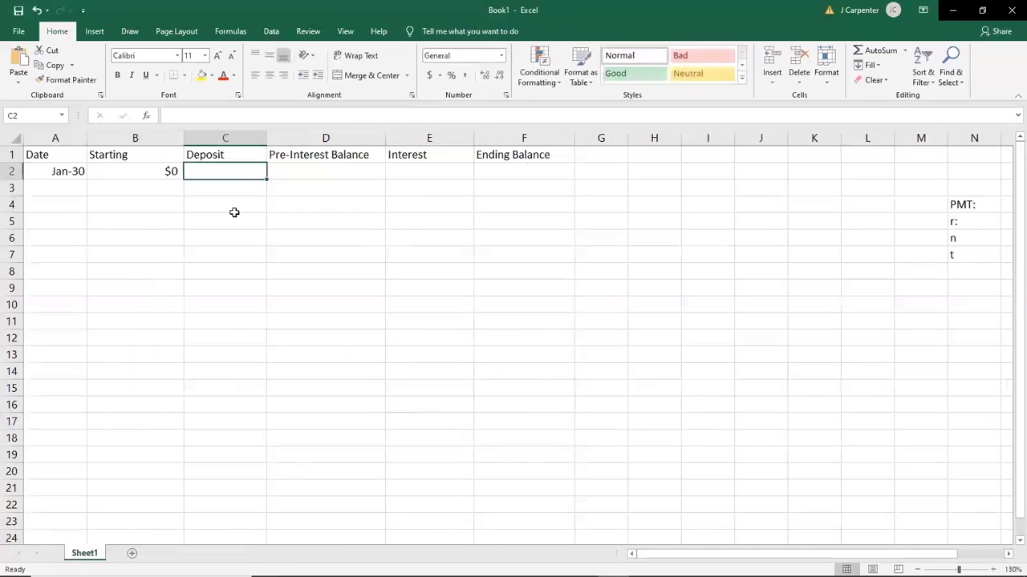
# Step: Move the PMT, r, n and t parameter block from N4:P7 to K4:M7, closer to the table
pyautogui.scroll(-1, 562, 374)
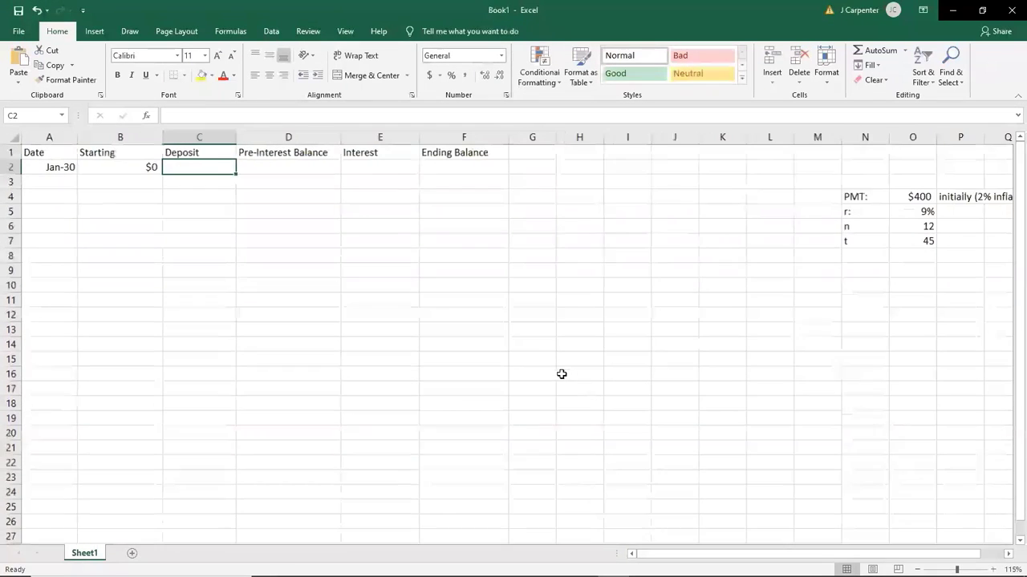
pyautogui.moveTo(848, 198); pyautogui.dragTo(946, 242)
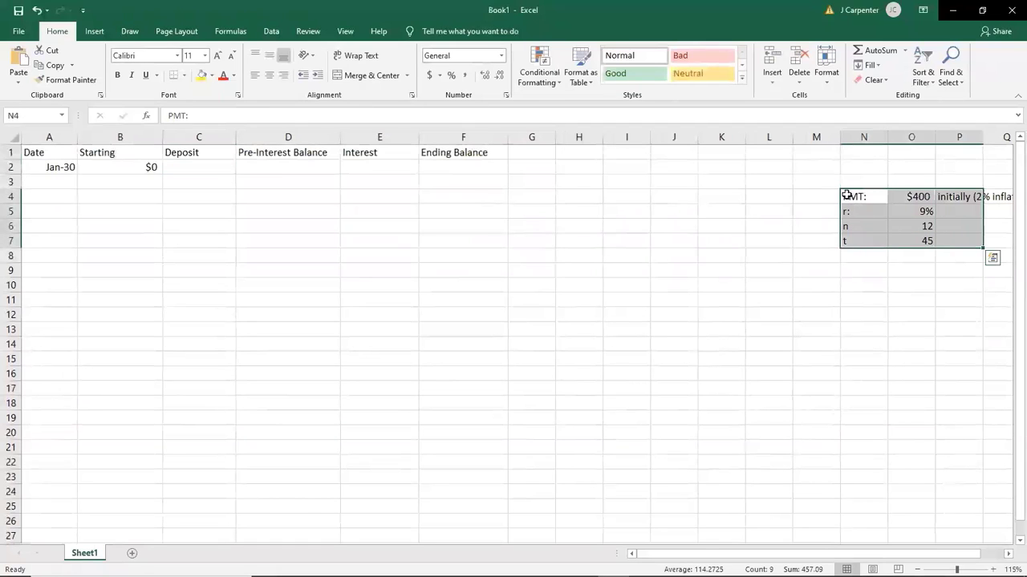
pyautogui.moveTo(844, 194); pyautogui.dragTo(743, 201)
pyautogui.click(633, 391)
pyautogui.click(664, 554)
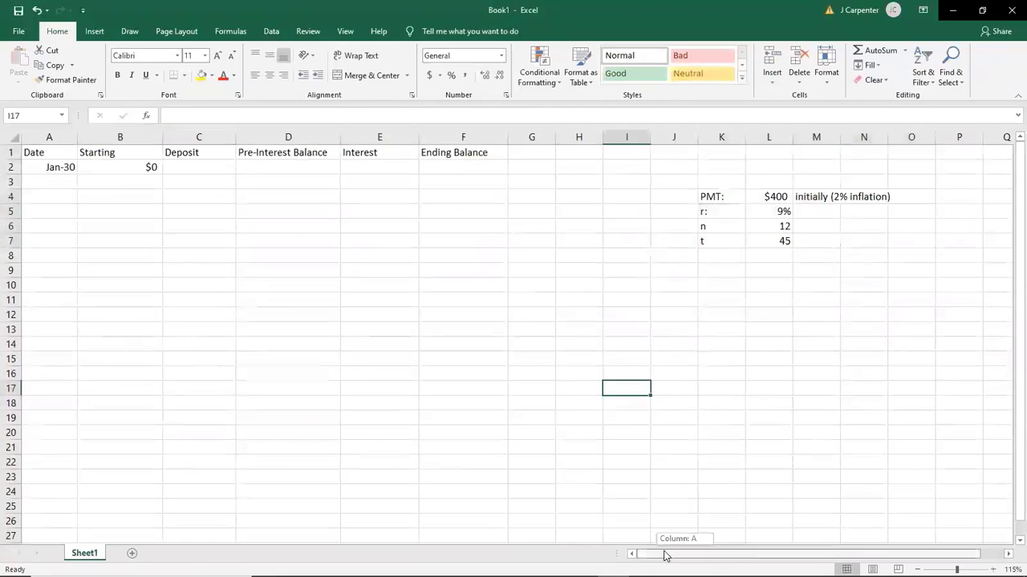
pyautogui.hscroll(1, 361, 344)
pyautogui.scroll(1, 351, 332)
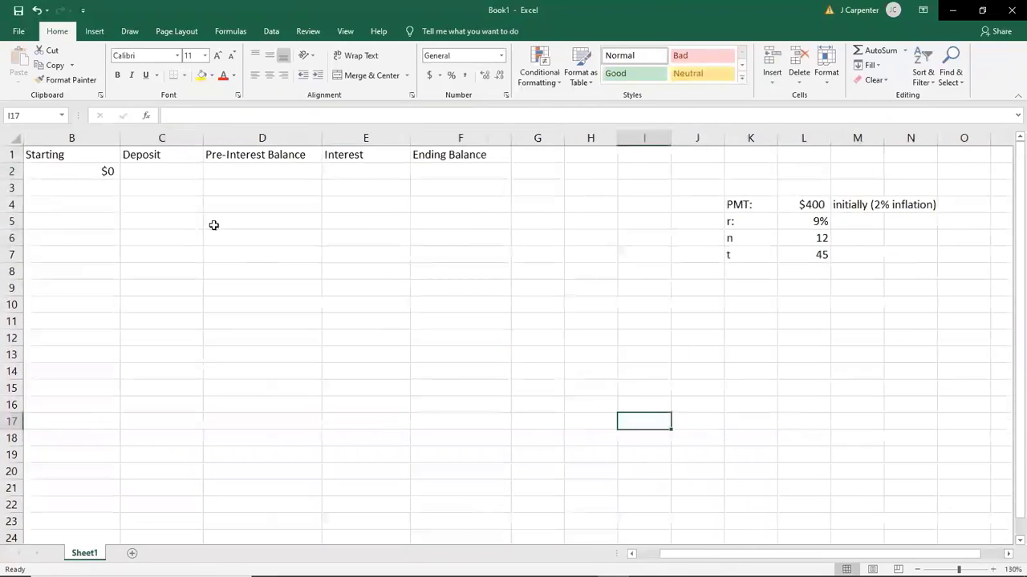
# Step: Enter $400 as the first deposit in C2
pyautogui.click(175, 174)
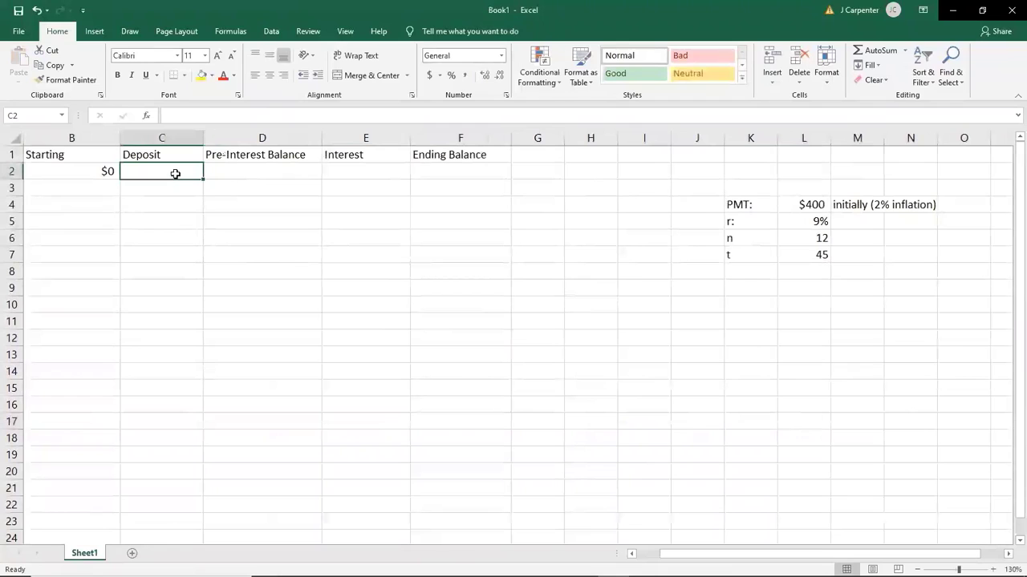
pyautogui.write('$400')
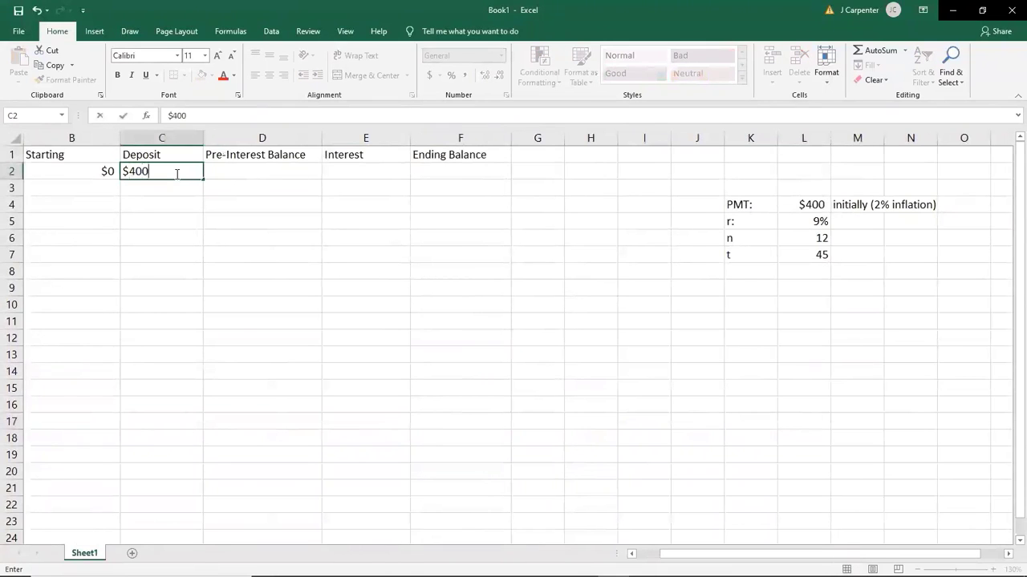
pyautogui.press('Return')
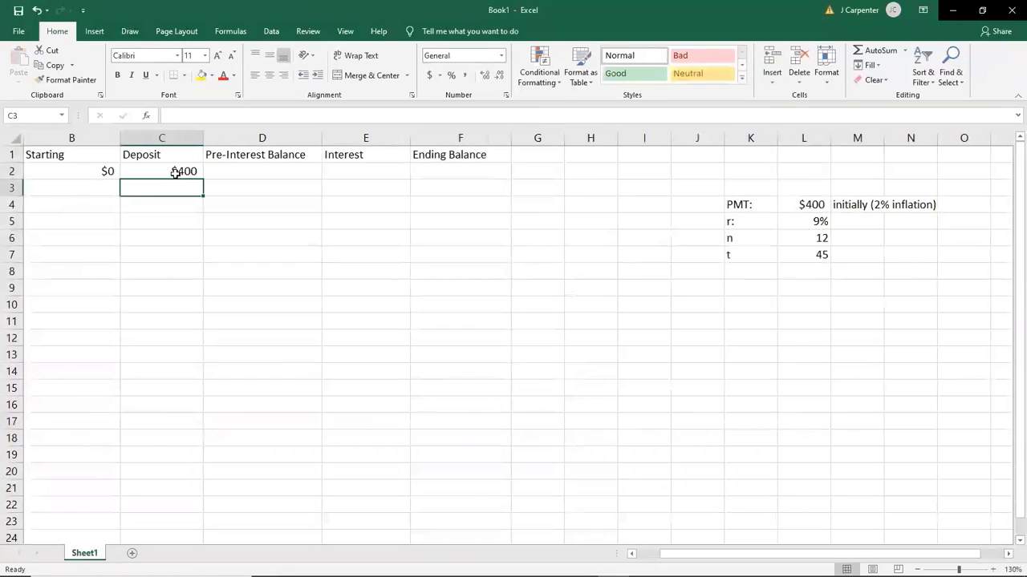
# Step: Calculate the first pre-interest balance in D2 with a formula adding the starting balance B2 and the deposit C2
pyautogui.click(177, 170)
pyautogui.click(230, 170)
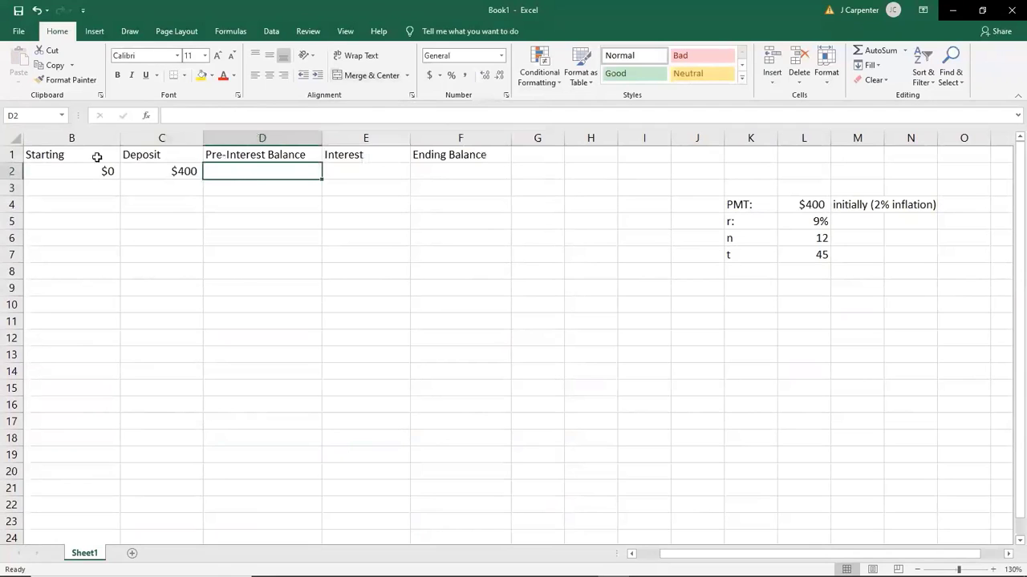
pyautogui.write('=')
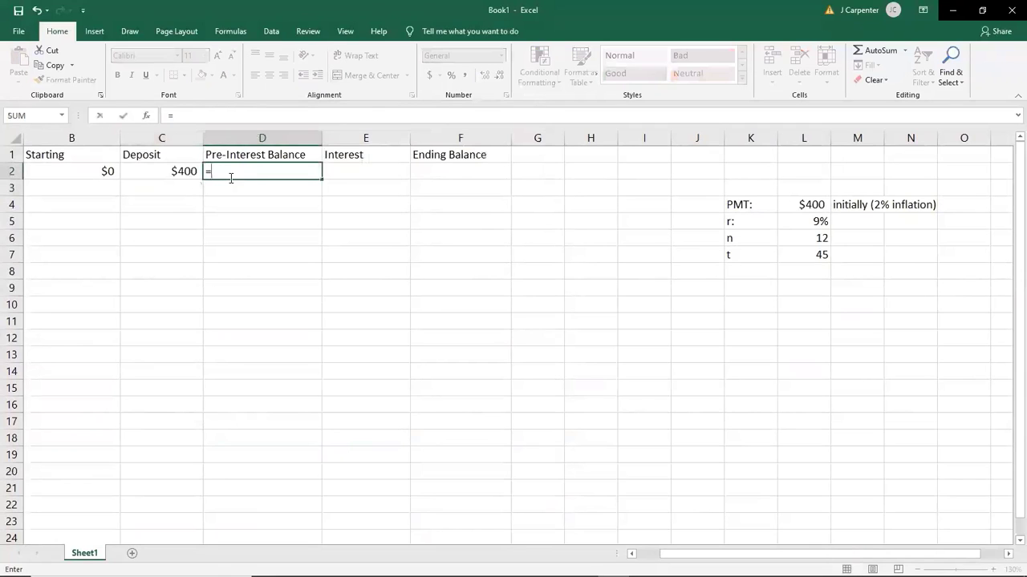
pyautogui.click(80, 171)
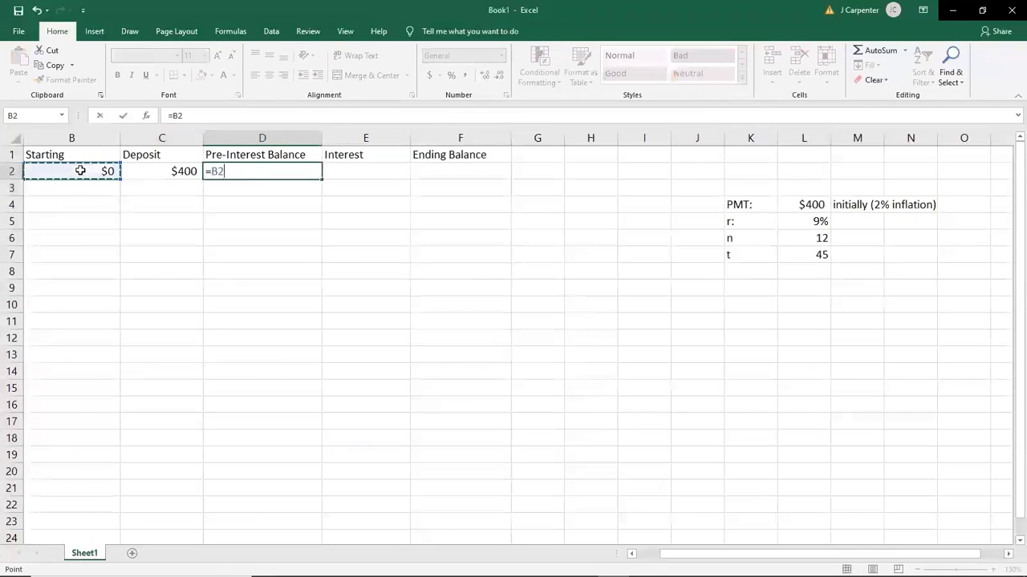
pyautogui.write('+')
pyautogui.click(135, 166)
pyautogui.press('Return')
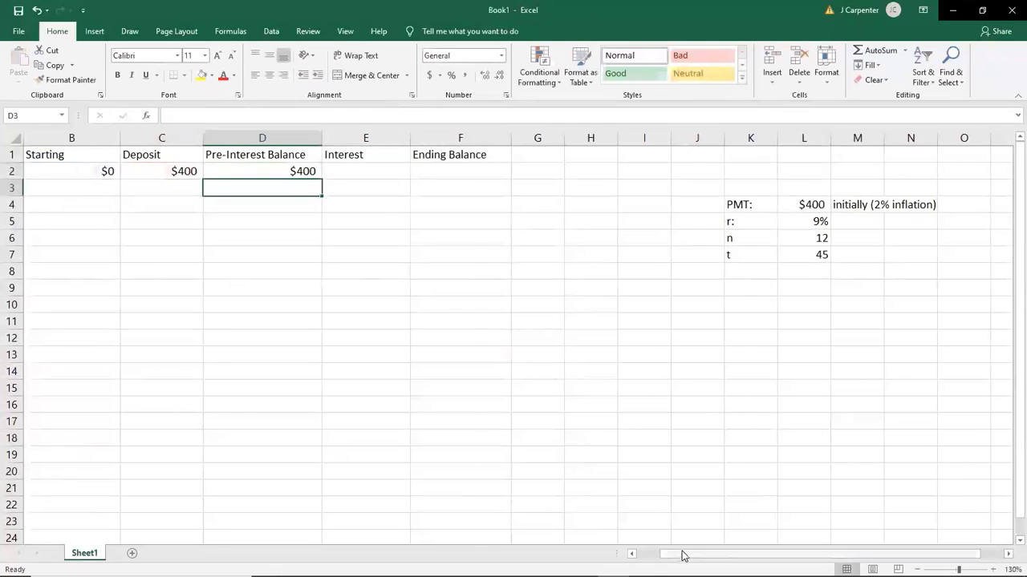
# Step: Begin the interest formula in E2 by dividing the rate in L5 by the compounding periods in L6
pyautogui.moveTo(683, 555); pyautogui.dragTo(661, 555)
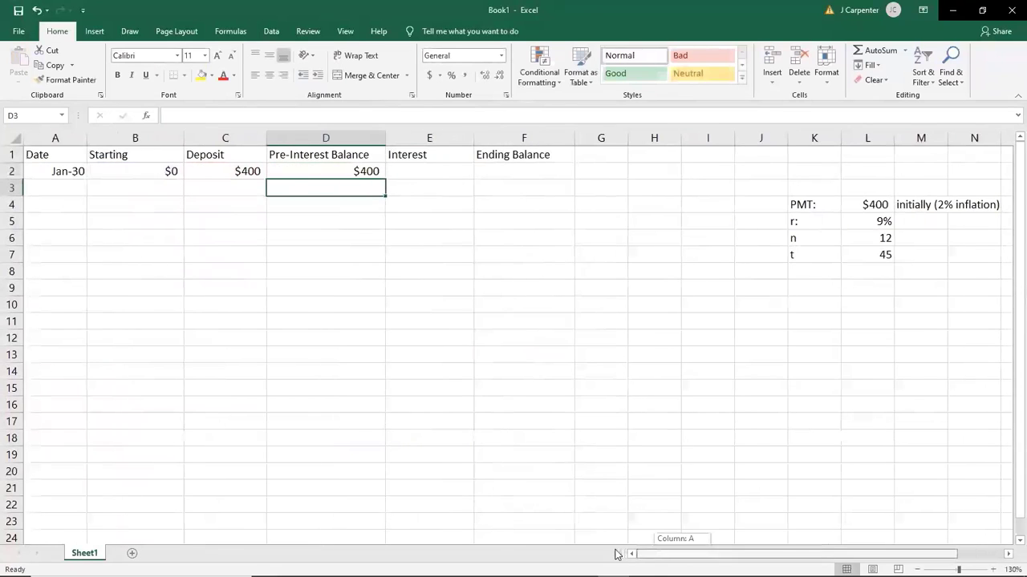
pyautogui.click(416, 173)
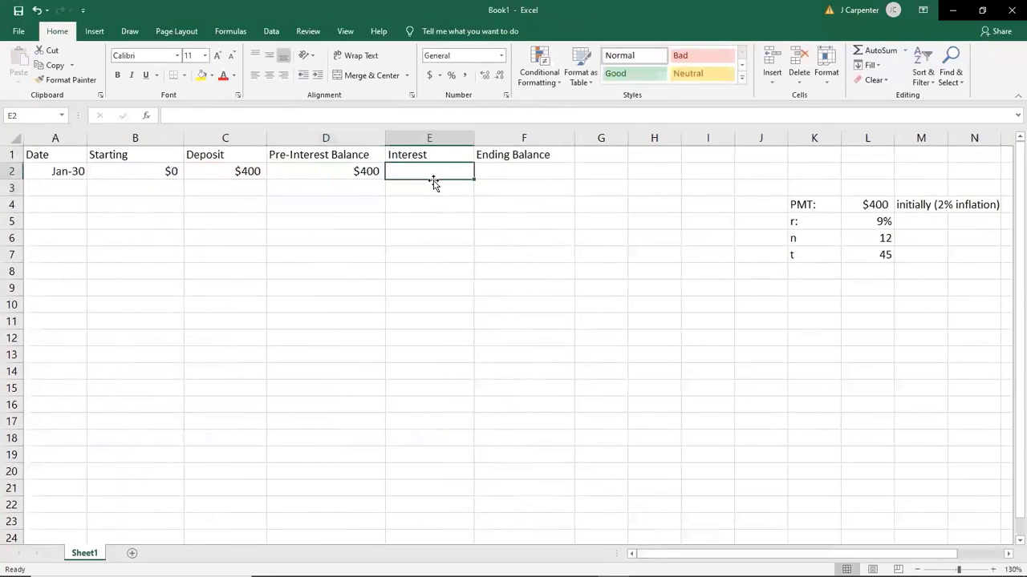
pyautogui.write('=')
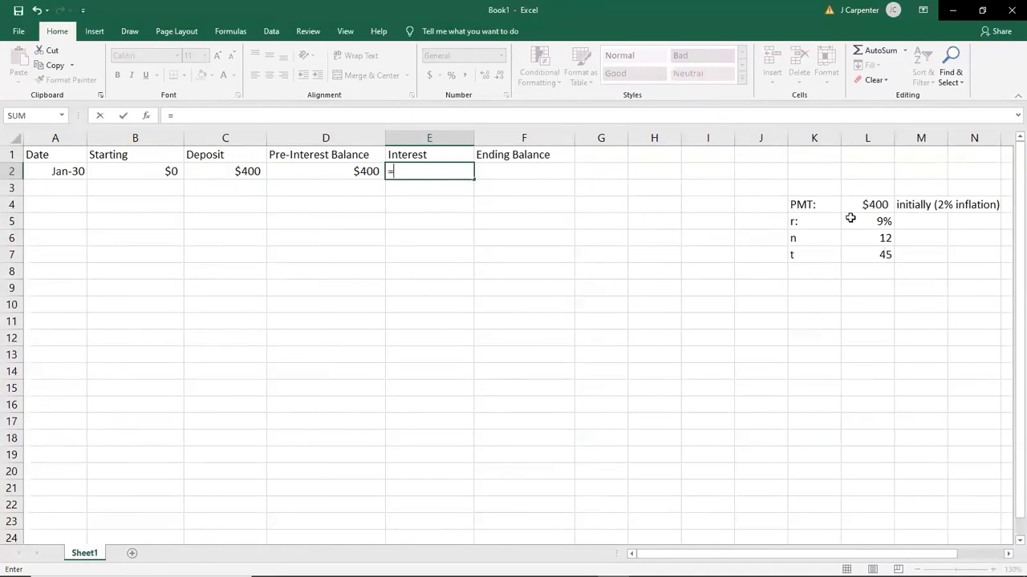
pyautogui.click(878, 220)
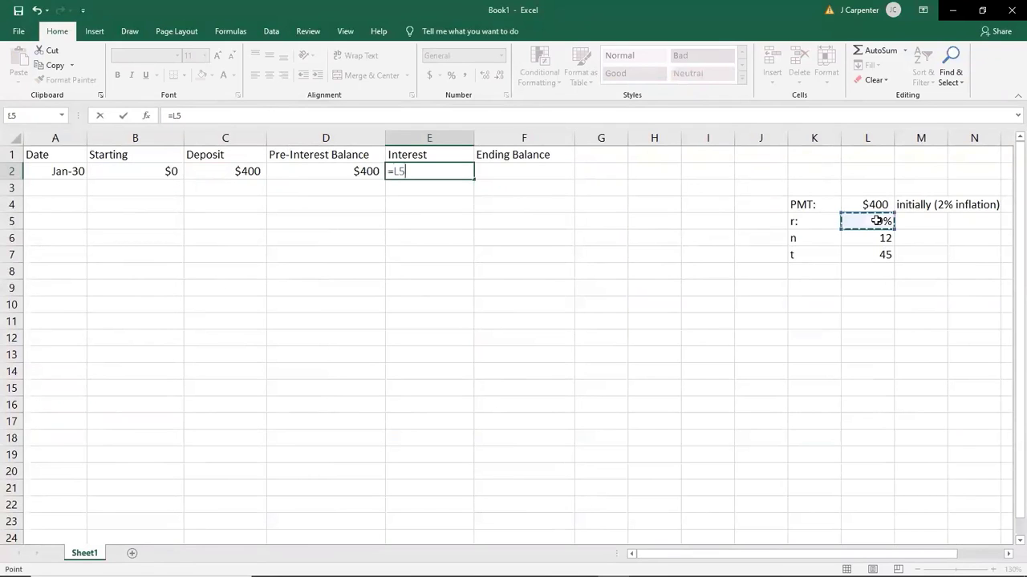
pyautogui.write('/')
pyautogui.click(875, 238)
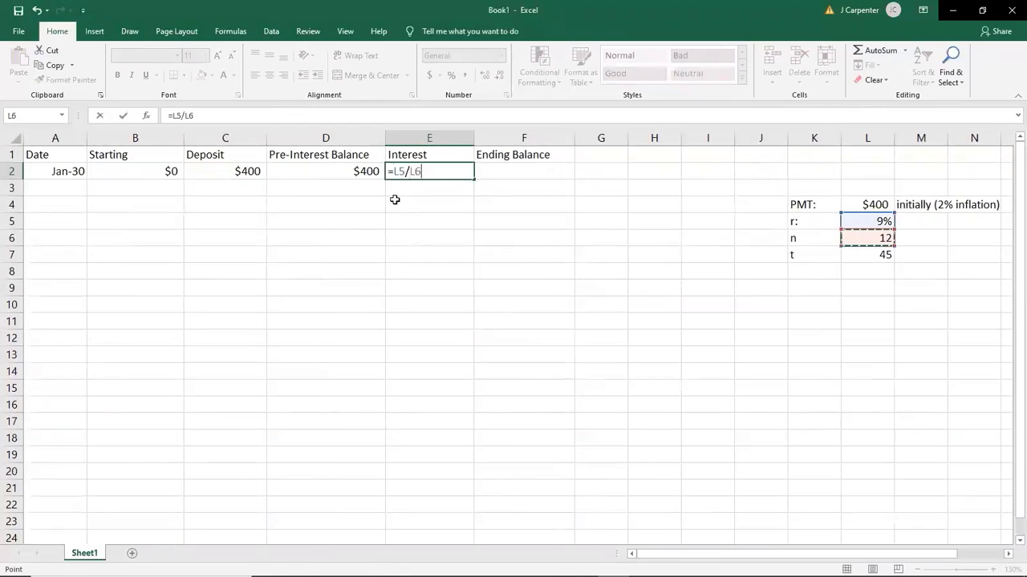
# Step: Make both references in the E2 formula absolute, so it reads =$L$5/$L$6, and commit it
pyautogui.click(393, 171)
pyautogui.write('$L')
pyautogui.write('$')
pyautogui.press('Right')
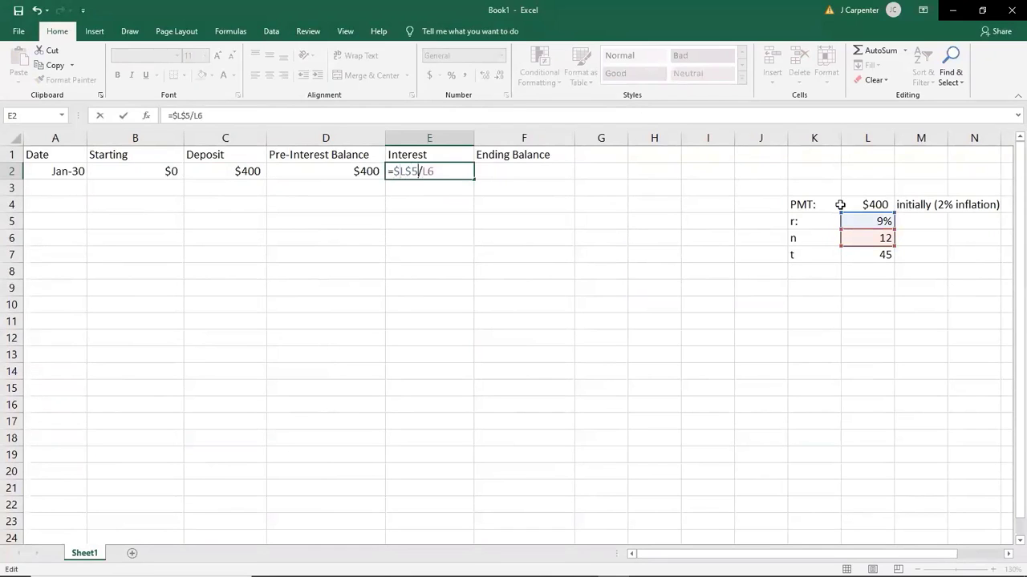
pyautogui.write('$')
pyautogui.press('Right')
pyautogui.write('$')
pyautogui.press('Return')
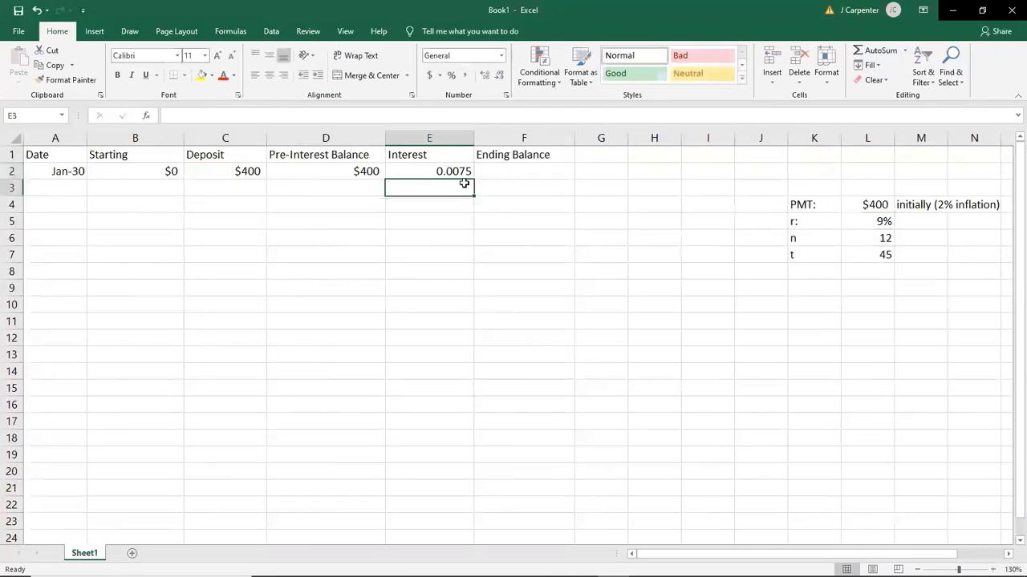
# Step: Extend the interest formula in E2 by multiplying the periodic rate by the pre-interest balance in D2
pyautogui.click(444, 171)
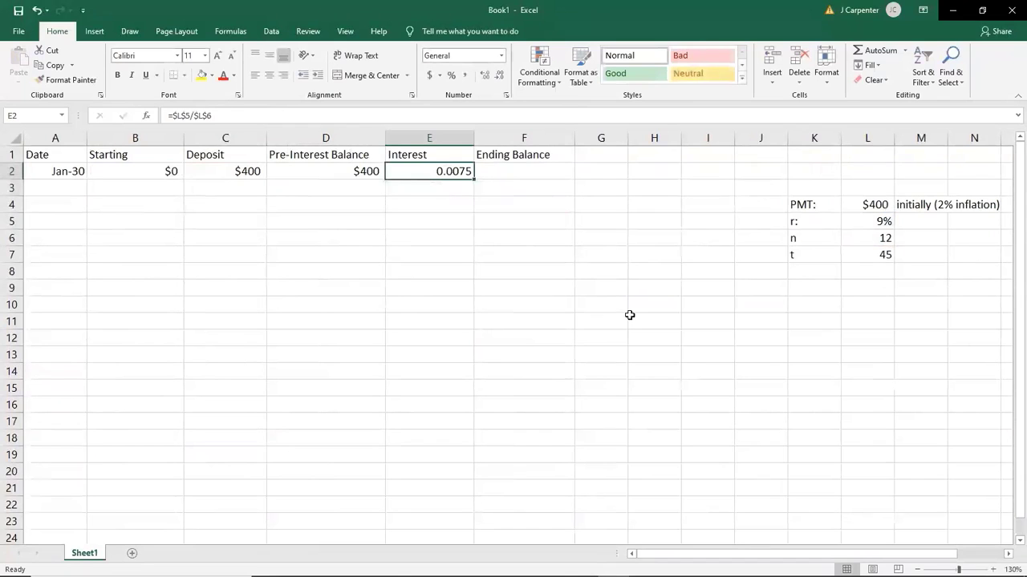
pyautogui.doubleClick(426, 171)
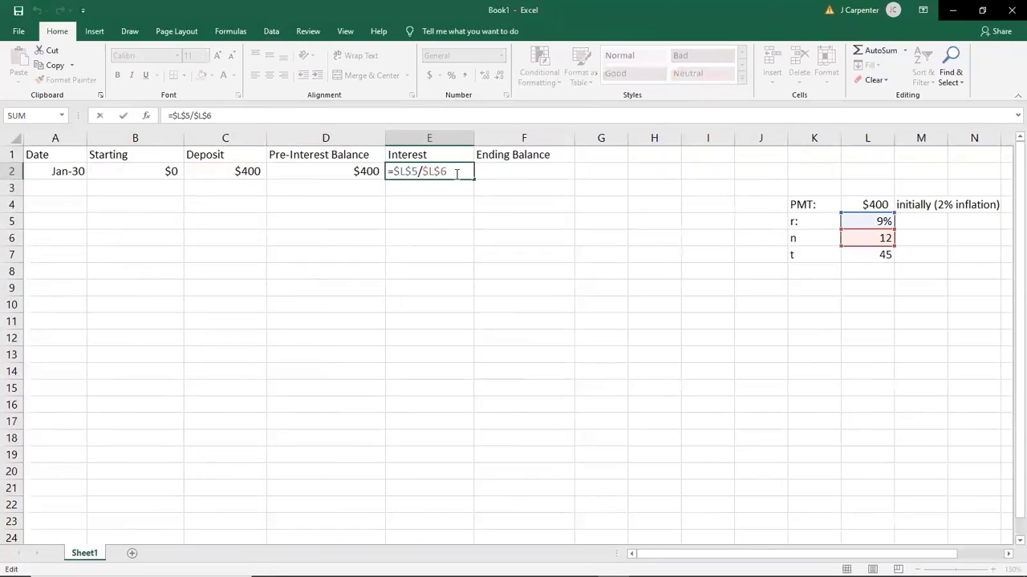
pyautogui.write('*')
pyautogui.click(305, 173)
pyautogui.press('Return')
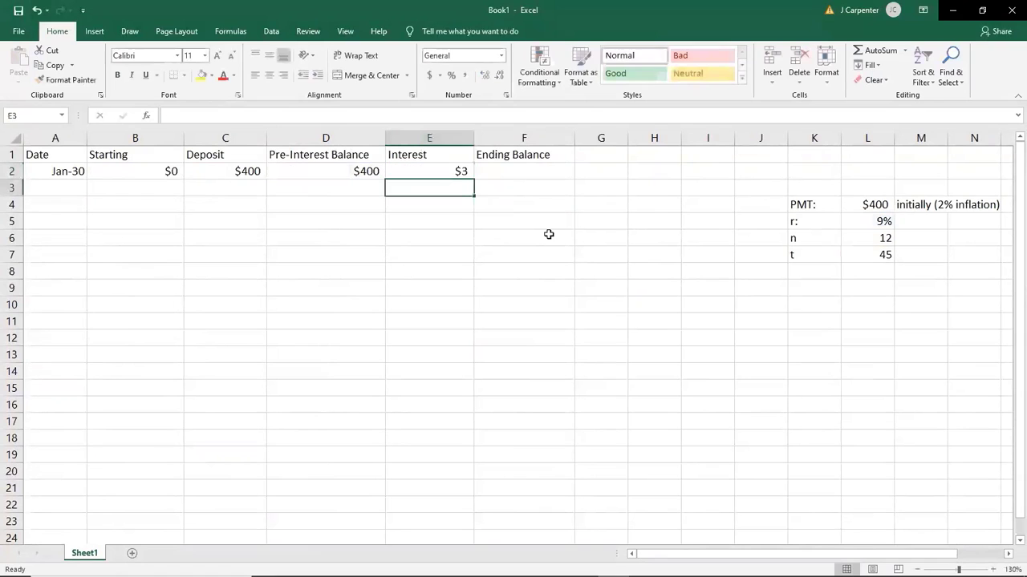
# Step: Calculate the first ending balance in F2 with a formula adding the pre-interest balance D2 and the interest E2
pyautogui.click(530, 172)
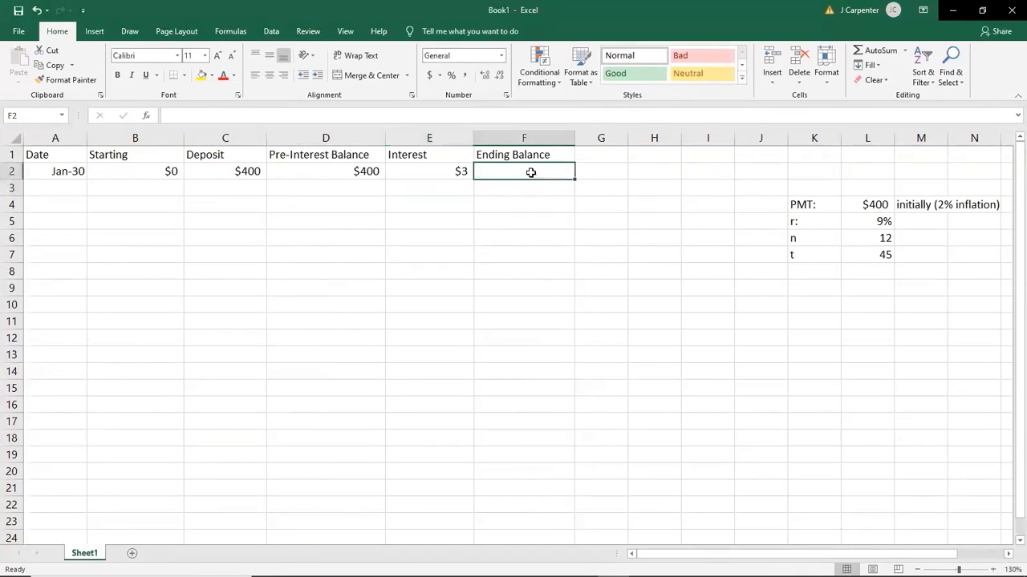
pyautogui.write('=')
pyautogui.click(322, 171)
pyautogui.write('+')
pyautogui.click(442, 171)
pyautogui.press('Return')
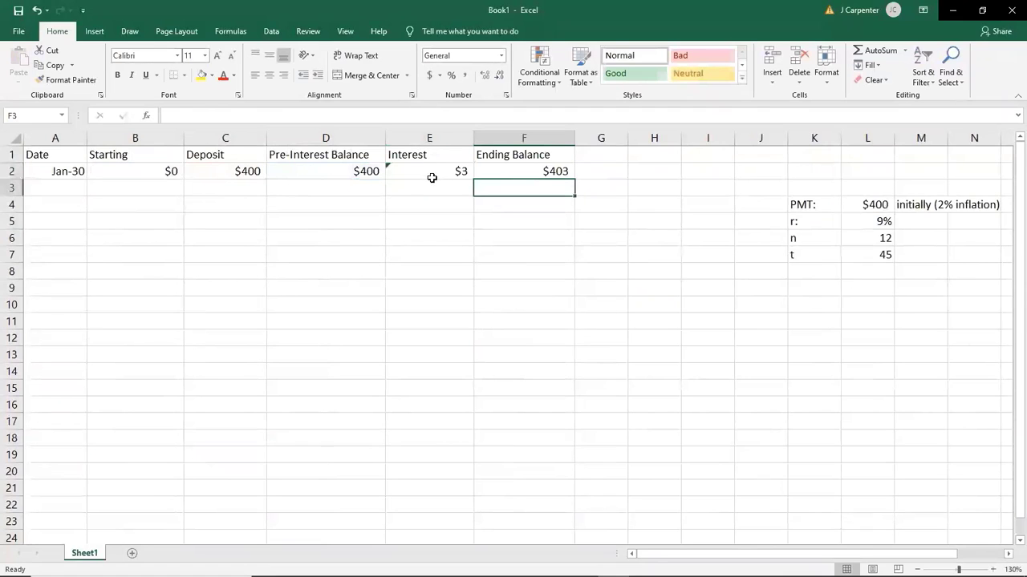
# Step: Fill the monthly dates down column A from January 2030 in A2 through July 2045 in A188
pyautogui.click(421, 173)
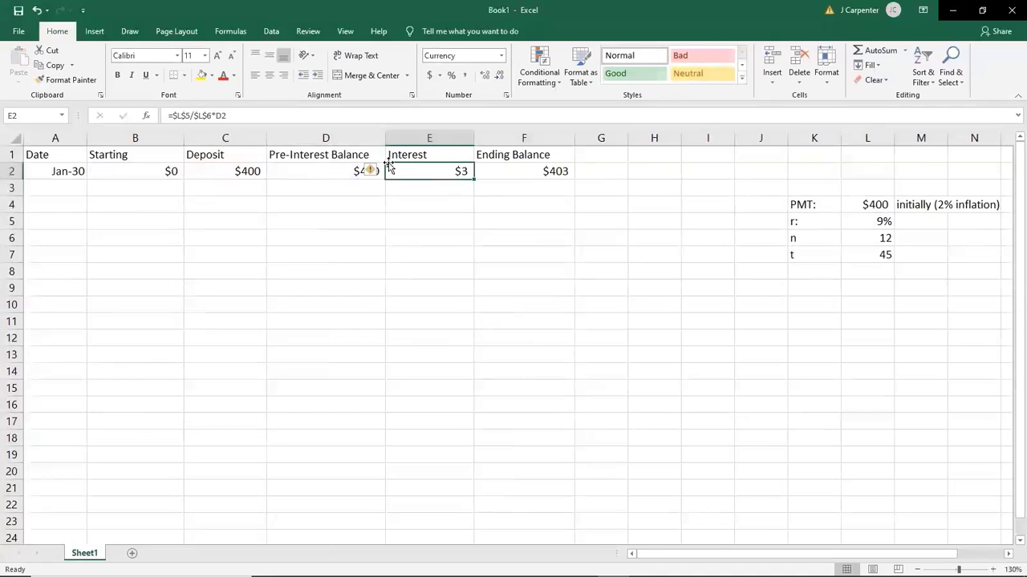
pyautogui.moveTo(373, 172)
pyautogui.click(66, 171)
pyautogui.moveTo(86, 180); pyautogui.dragTo(82, 297)
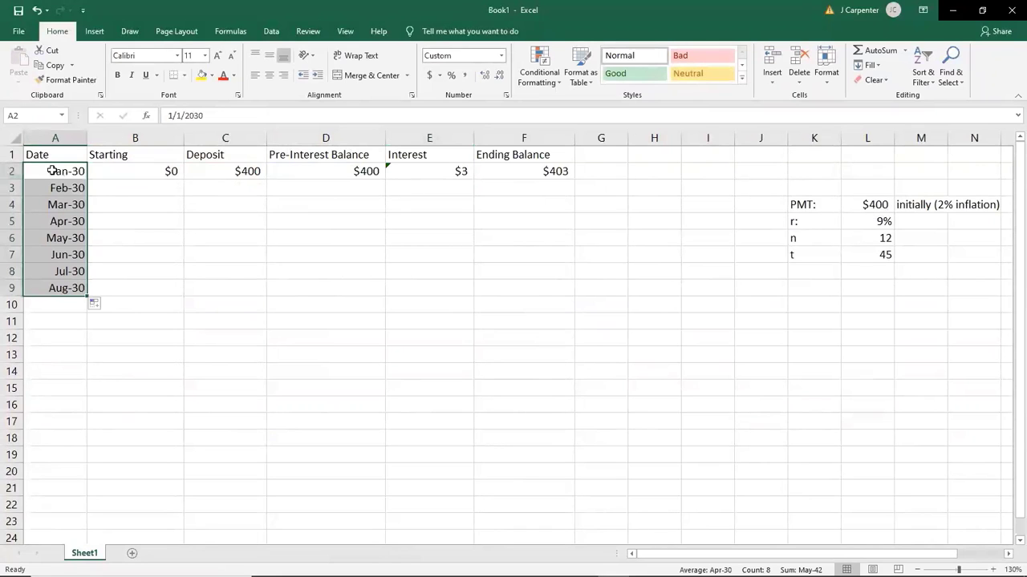
pyautogui.moveTo(86, 297); pyautogui.dragTo(45, 457)
pyautogui.scroll(7, 141, 339)
pyautogui.scroll(16, 141, 340)
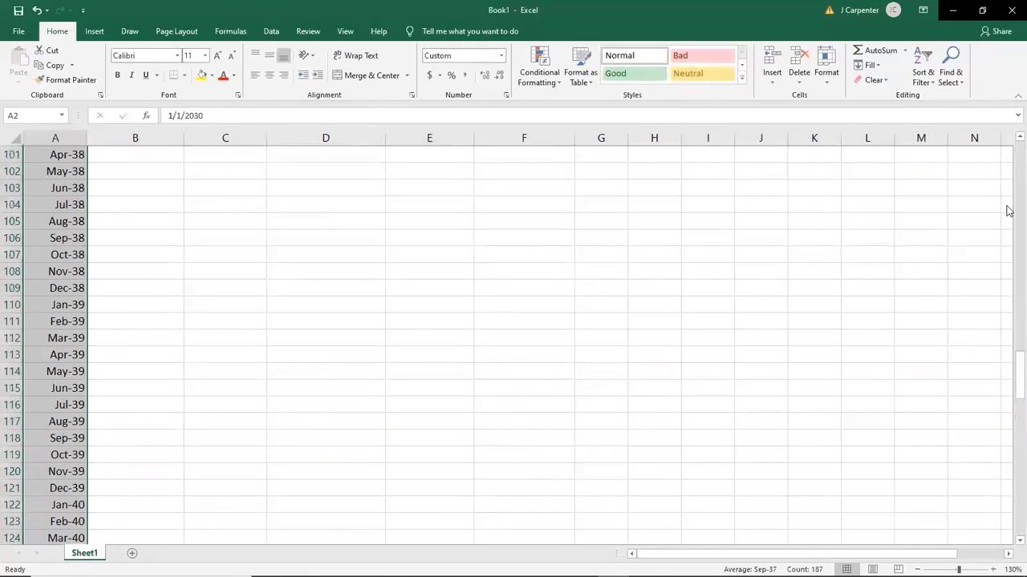
pyautogui.moveTo(1008, 355); pyautogui.dragTo(1011, 144)
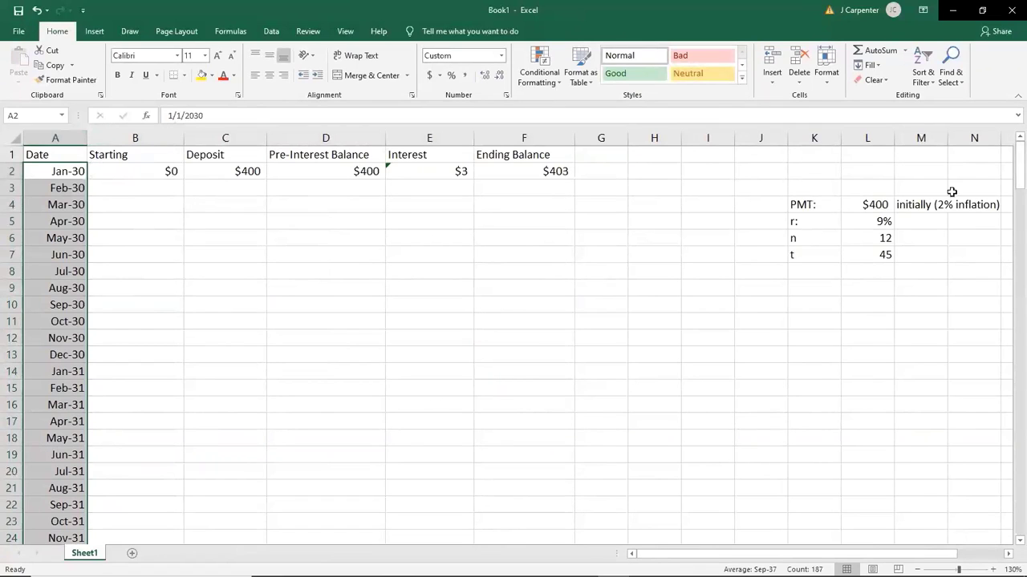
# Step: Extend the monthly date series in column A from July 2045 in A188 through January 2075
pyautogui.moveTo(1013, 156); pyautogui.dragTo(1010, 430)
pyautogui.scroll(-20, 510, 411)
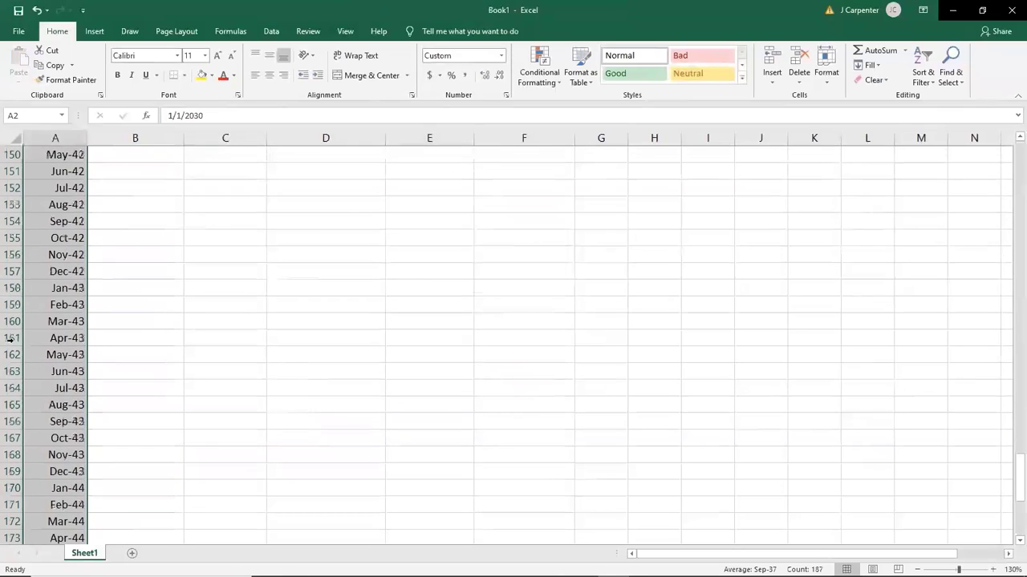
pyautogui.scroll(5, 59, 261)
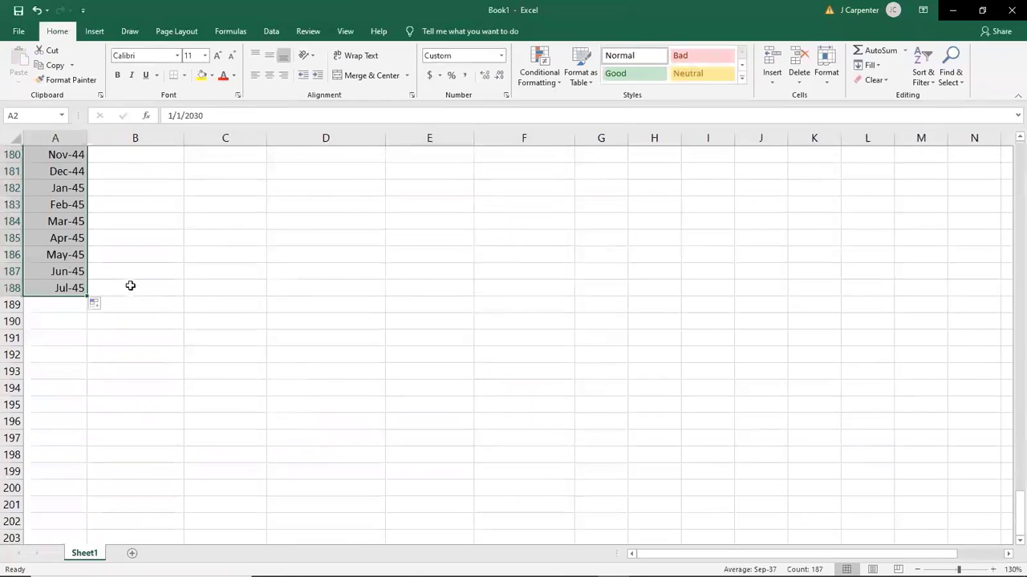
pyautogui.click(131, 287)
pyautogui.click(78, 289)
pyautogui.moveTo(86, 297); pyautogui.dragTo(60, 484)
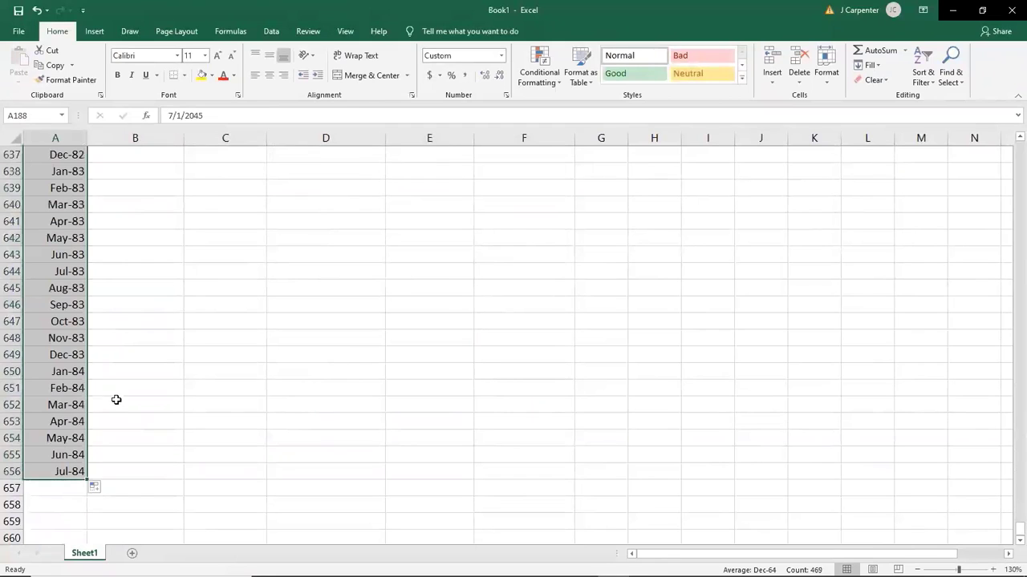
pyautogui.moveTo(87, 481)
pyautogui.mouseDown()
pyautogui.moveTo(85, 437)
pyautogui.moveTo(87, 484)
pyautogui.mouseUp()
pyautogui.moveTo(81, 439); pyautogui.dragTo(91, 235)
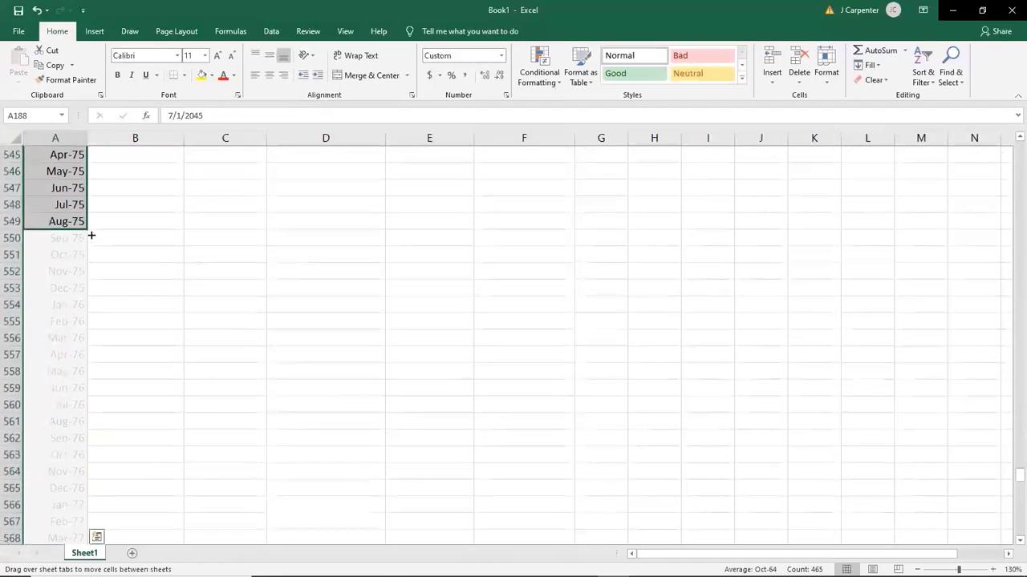
pyautogui.moveTo(112, 149); pyautogui.dragTo(91, 262)
# Step: Enlarge the worksheet view to 205% and return to the header row and first months of the table
pyautogui.scroll(8, 273, 271)
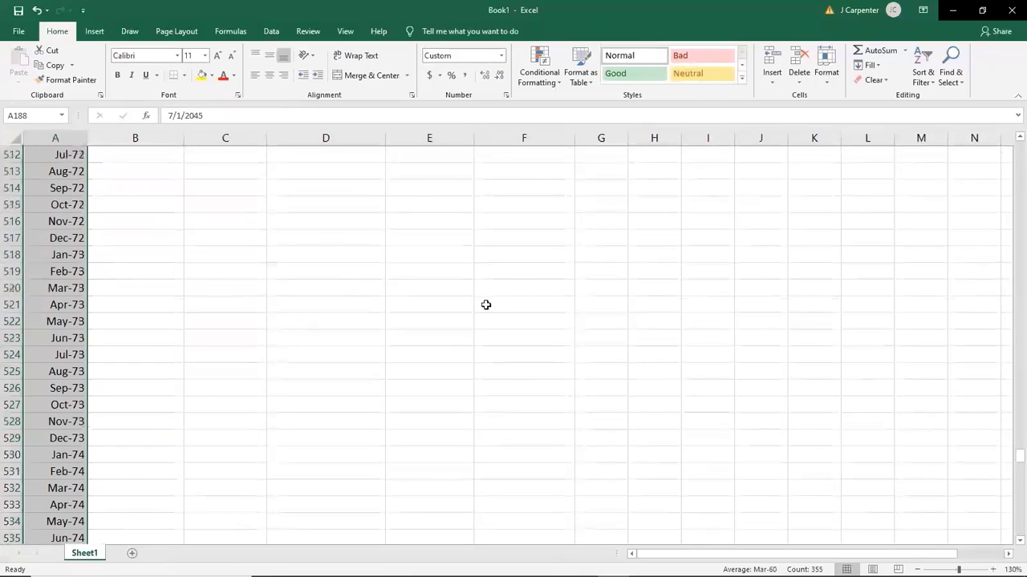
pyautogui.keyDown('ctrl'); pyautogui.scroll(-7, 174, 280); pyautogui.keyUp('ctrl')
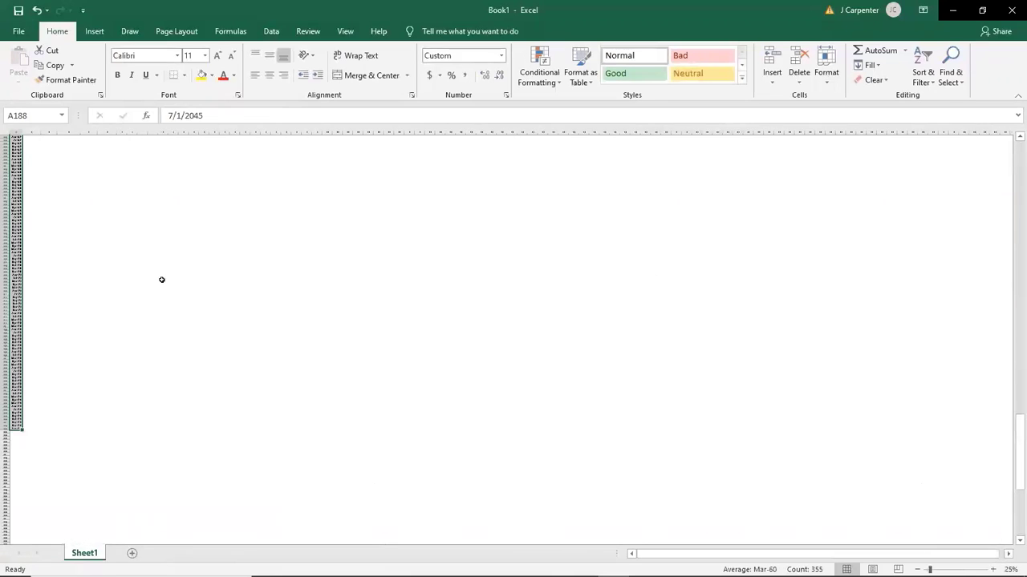
pyautogui.scroll(10, 69, 229)
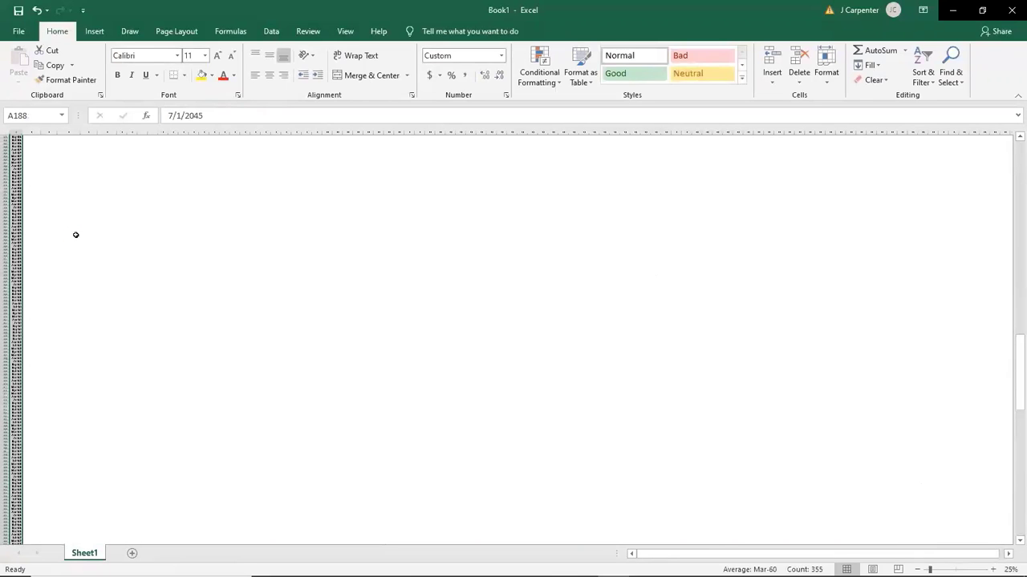
pyautogui.keyDown('ctrl'); pyautogui.scroll(-2, 130, 240); pyautogui.keyUp('ctrl')
pyautogui.keyDown('ctrl'); pyautogui.scroll(17, 131, 240); pyautogui.keyUp('ctrl')
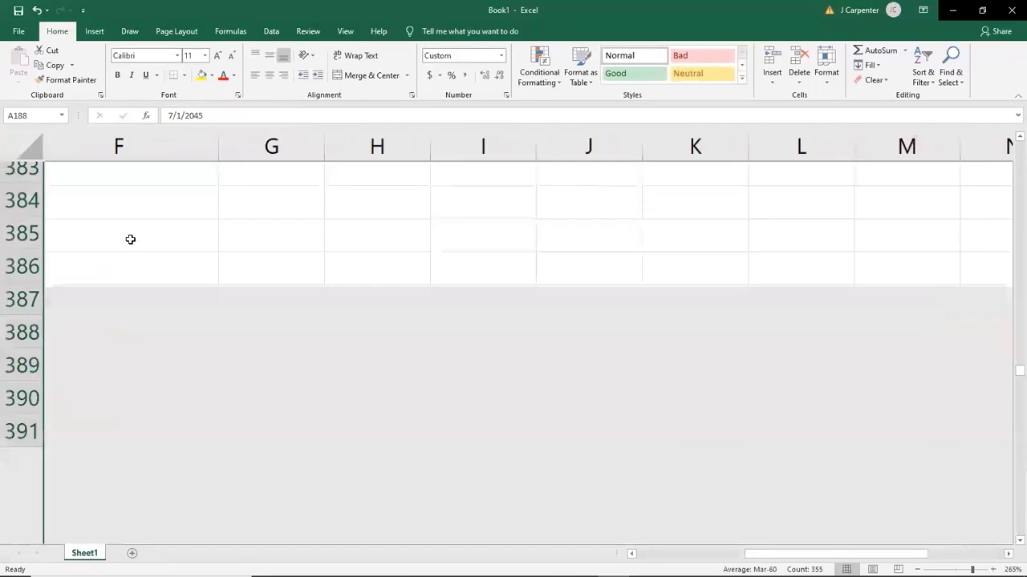
pyautogui.keyDown('ctrl'); pyautogui.scroll(-4, 164, 245); pyautogui.keyUp('ctrl')
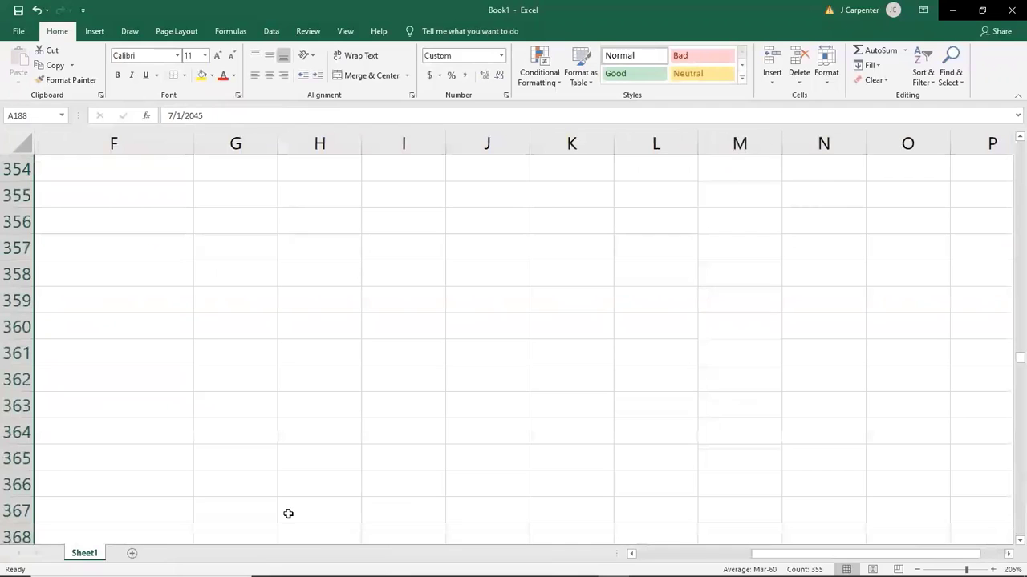
pyautogui.click(710, 555)
pyautogui.moveTo(1009, 360); pyautogui.dragTo(1009, 144)
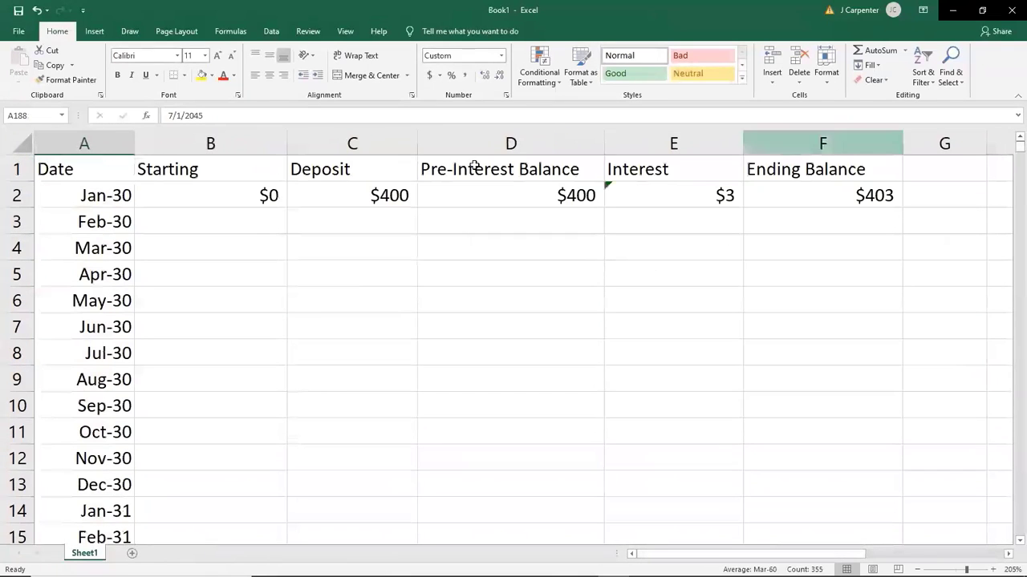
# Step: Carry the previous ending balance into B3 with =F2 and fill the starting balance formula down through December 2030 in B13
pyautogui.click(209, 220)
pyautogui.click(222, 185)
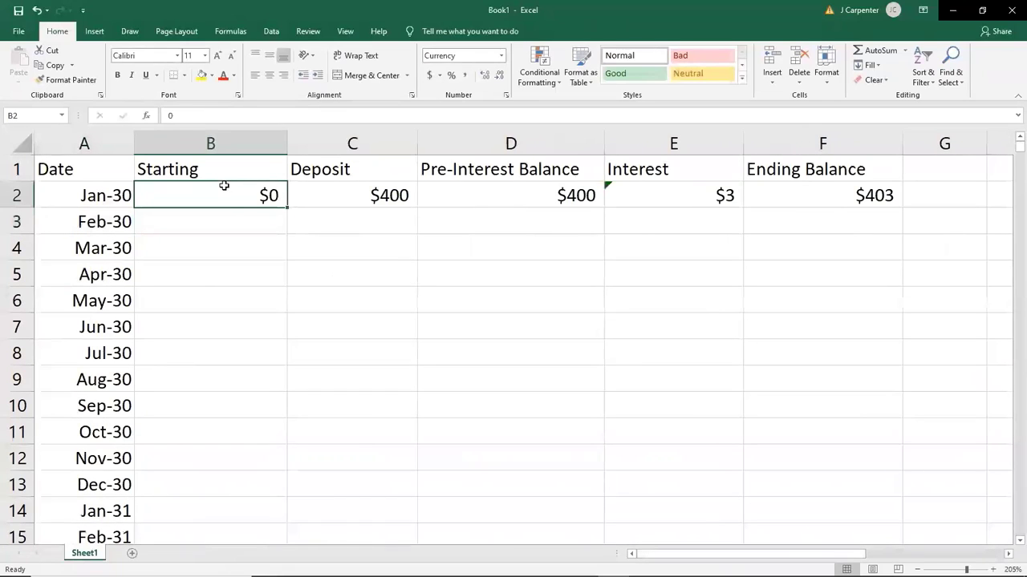
pyautogui.click(235, 216)
pyautogui.click(791, 186)
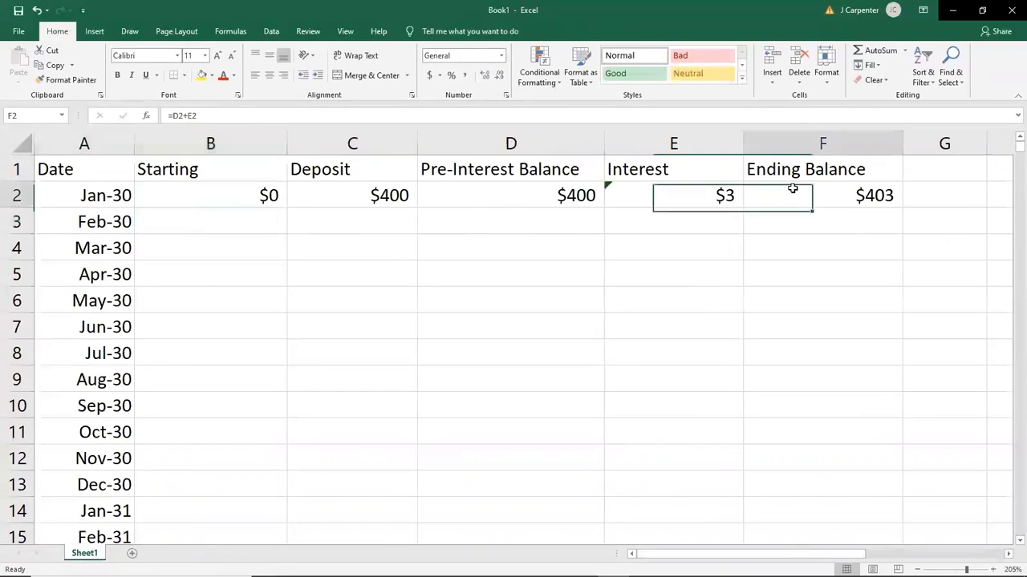
pyautogui.click(242, 228)
pyautogui.write('=')
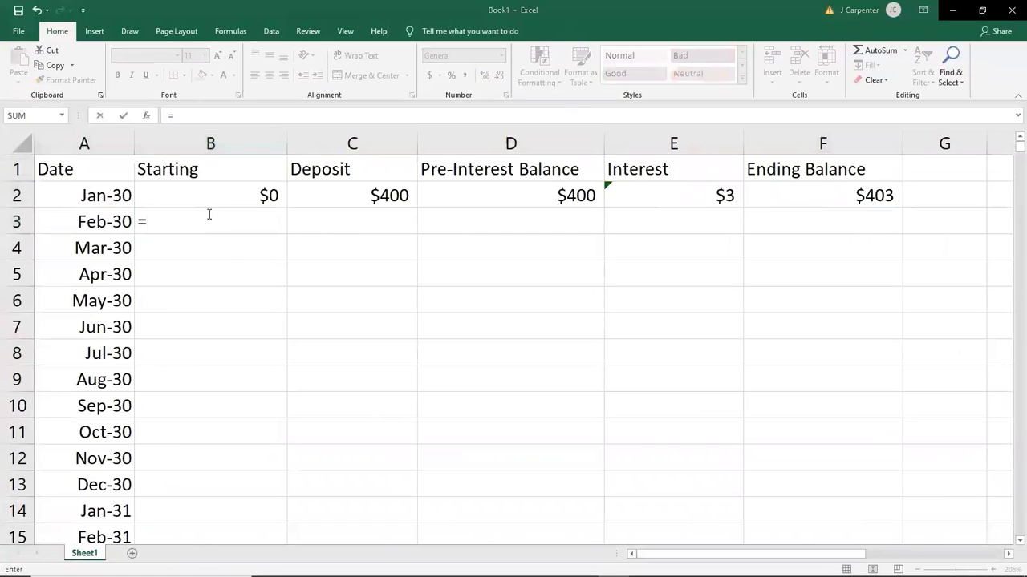
pyautogui.click(842, 196)
pyautogui.press('Return')
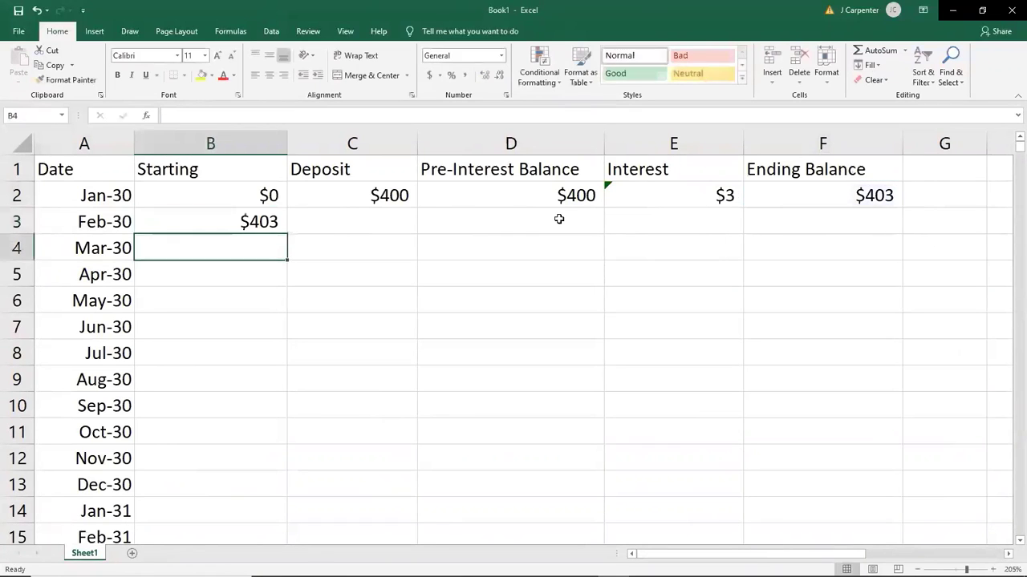
pyautogui.click(260, 221)
pyautogui.moveTo(286, 236); pyautogui.dragTo(242, 486)
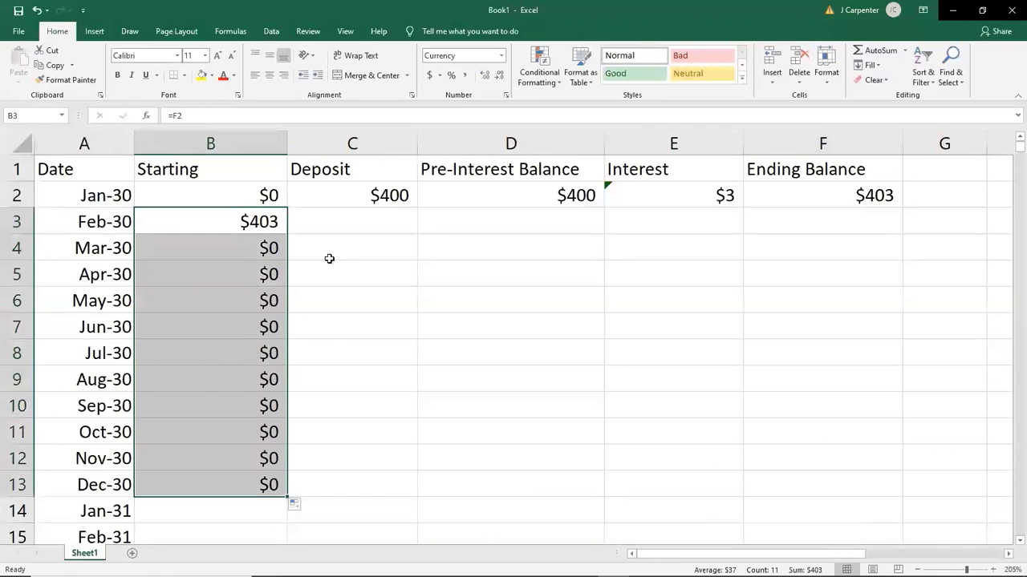
# Step: Fill the $400 deposit from C2 down through December 2030 in C13
pyautogui.click(357, 226)
pyautogui.click(384, 198)
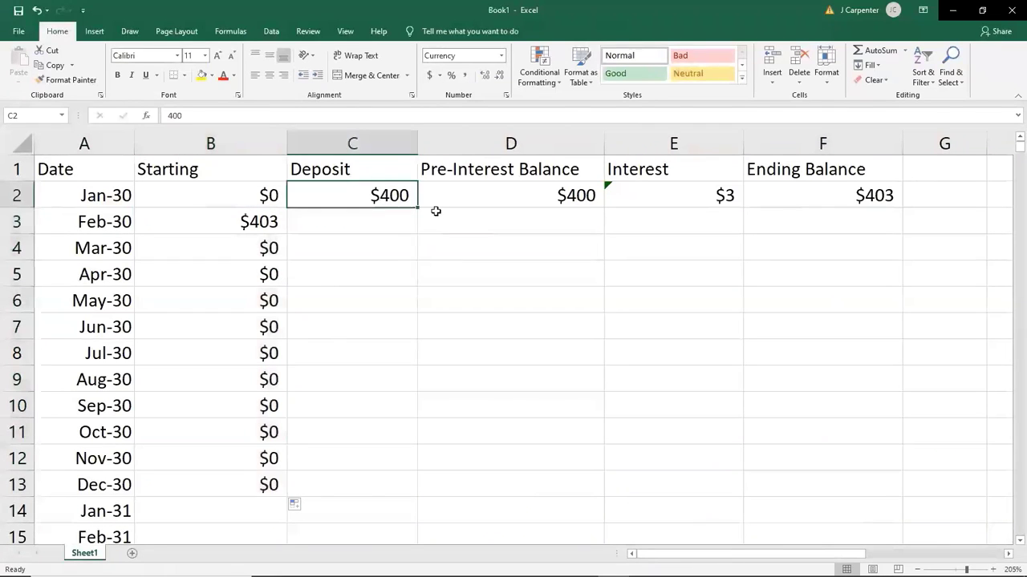
pyautogui.moveTo(417, 205); pyautogui.dragTo(421, 287)
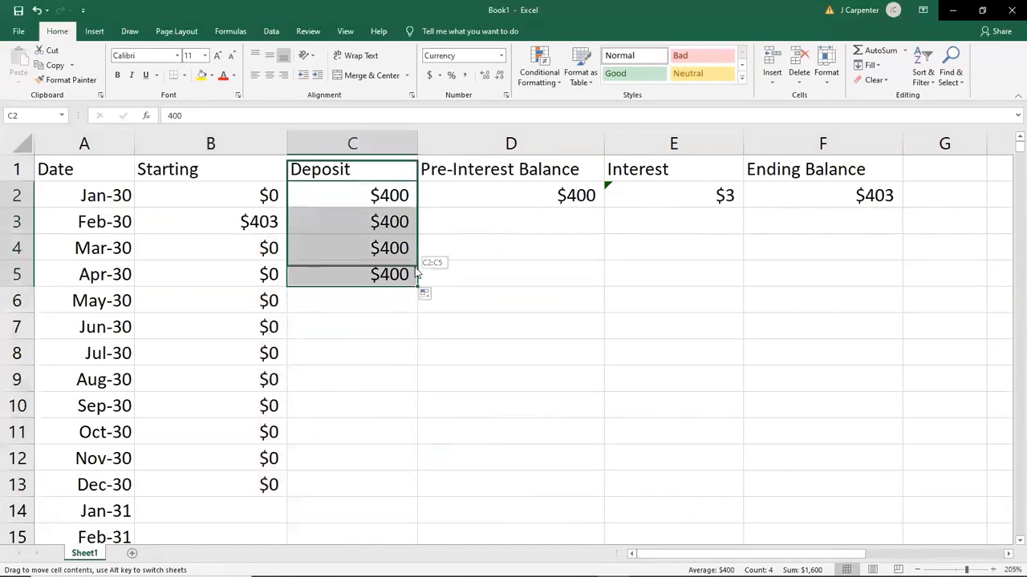
pyautogui.click(471, 280)
pyautogui.click(375, 197)
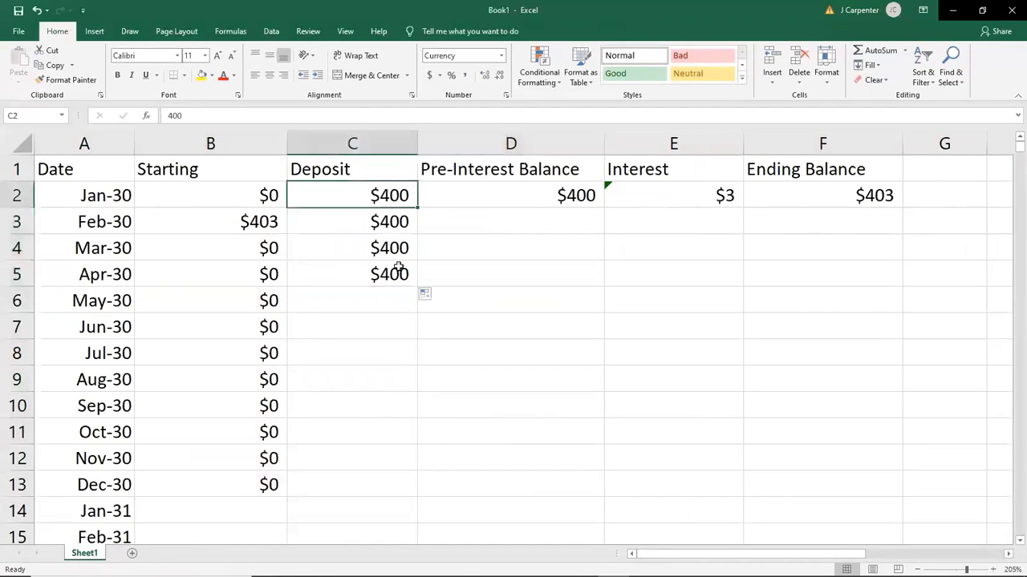
pyautogui.click(407, 276)
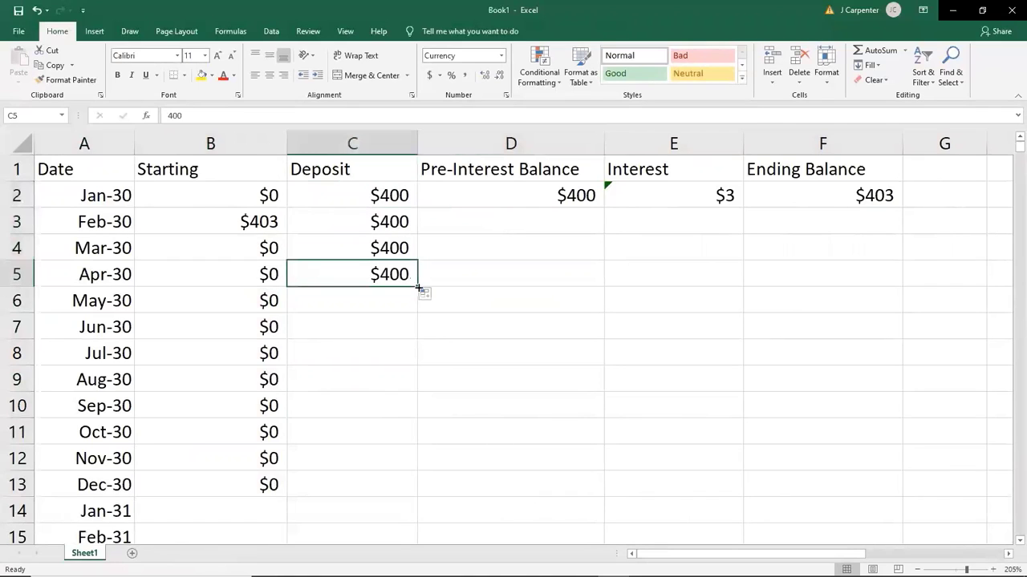
pyautogui.moveTo(418, 287); pyautogui.dragTo(393, 489)
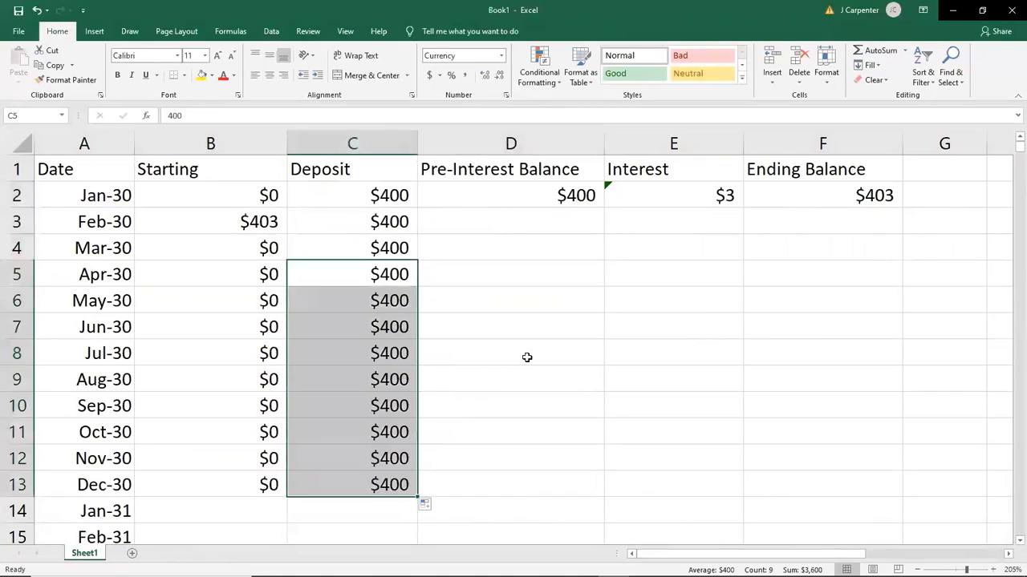
# Step: Fill the pre-interest balance formula in D2 and the interest formula in E2 down through December 2030 in row 13
pyautogui.click(552, 197)
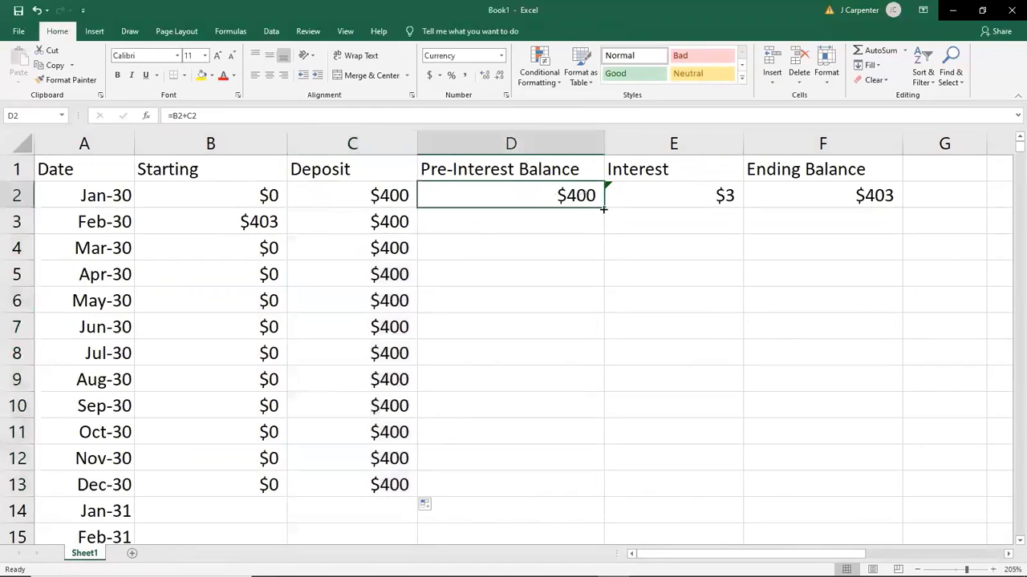
pyautogui.moveTo(603, 208); pyautogui.dragTo(559, 489)
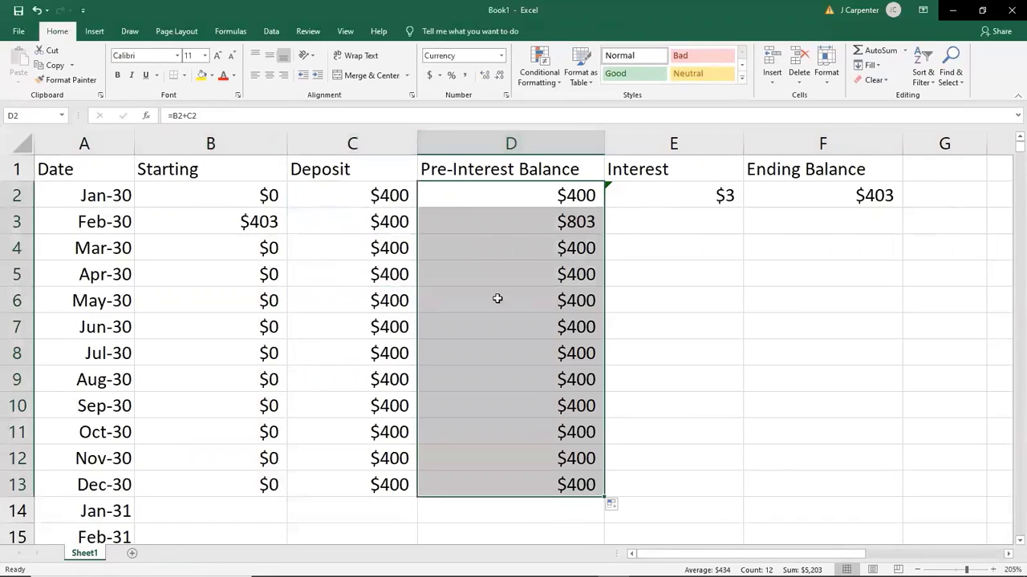
pyautogui.click(667, 217)
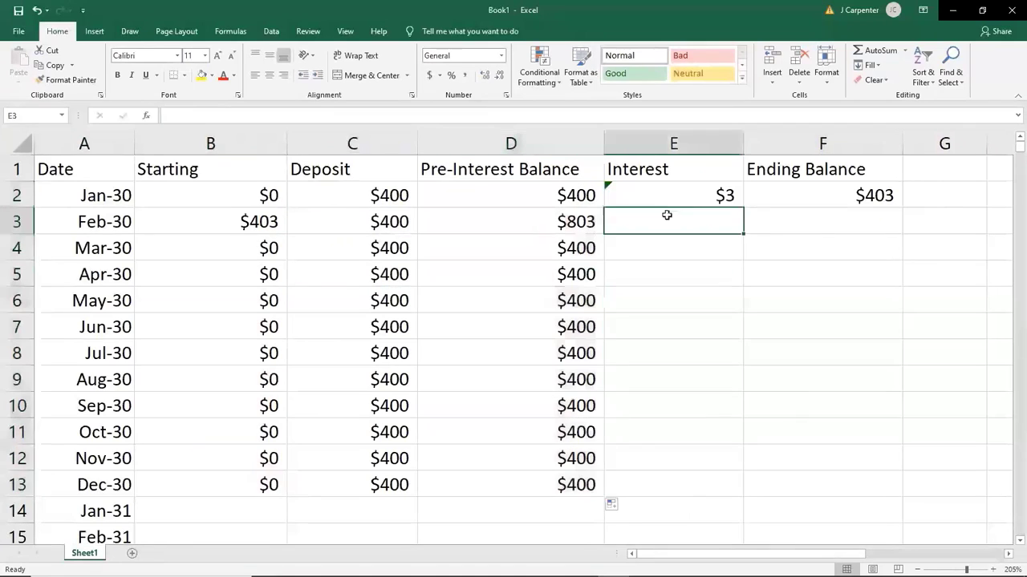
pyautogui.click(702, 198)
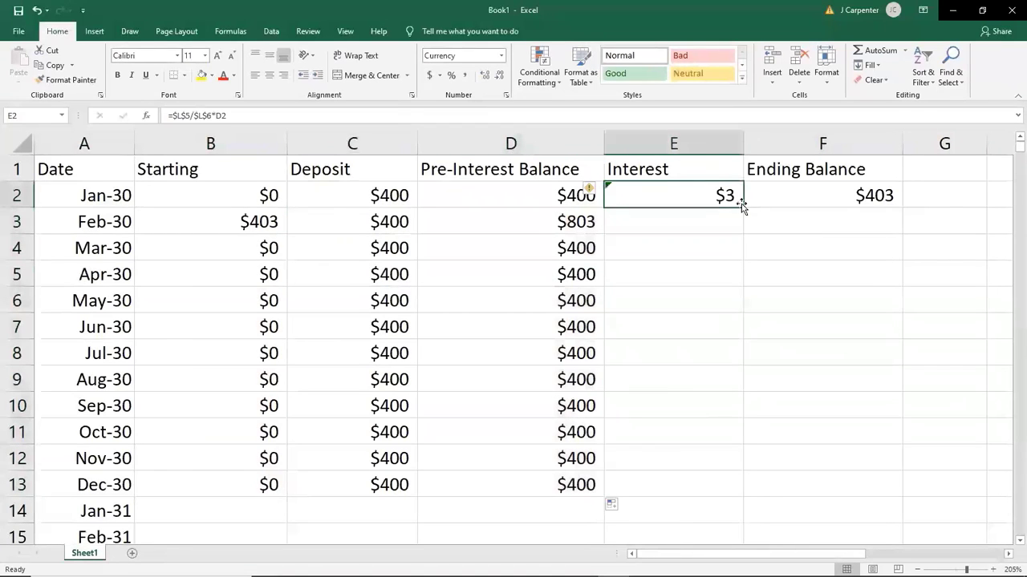
pyautogui.moveTo(742, 209); pyautogui.dragTo(713, 490)
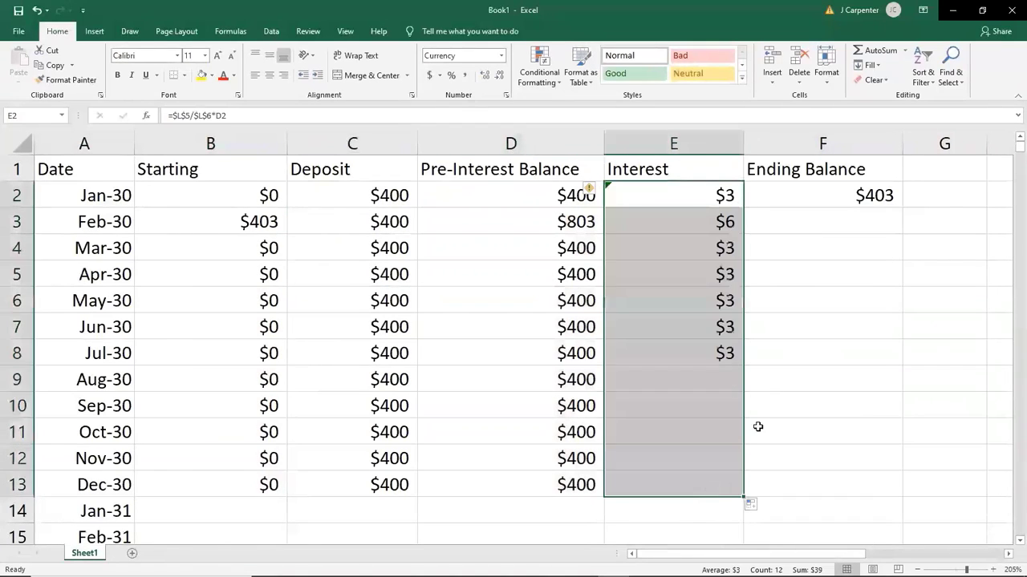
# Step: Fill the ending balance formula from F2 down through December 2030 in F13
pyautogui.click(852, 201)
pyautogui.moveTo(903, 208); pyautogui.dragTo(891, 487)
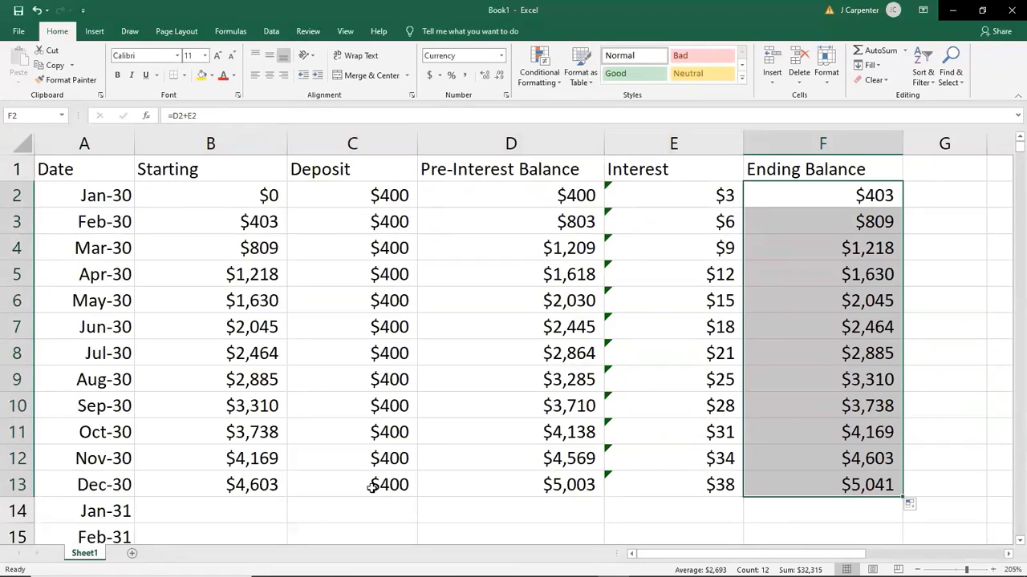
pyautogui.click(857, 486)
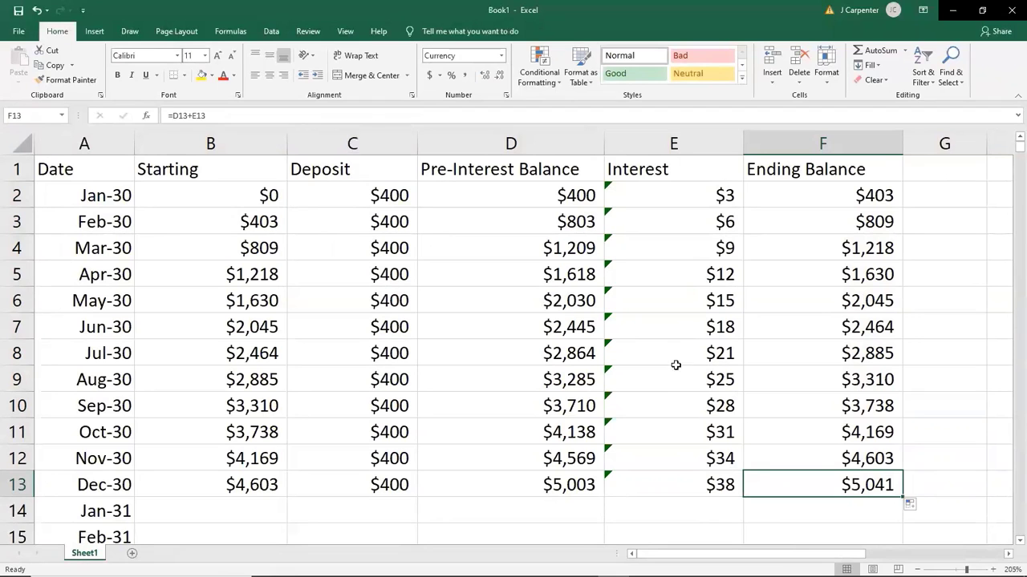
# Step: Fill the starting balance formula from B13 down through December 2031 in B25
pyautogui.scroll(-2, 500, 332)
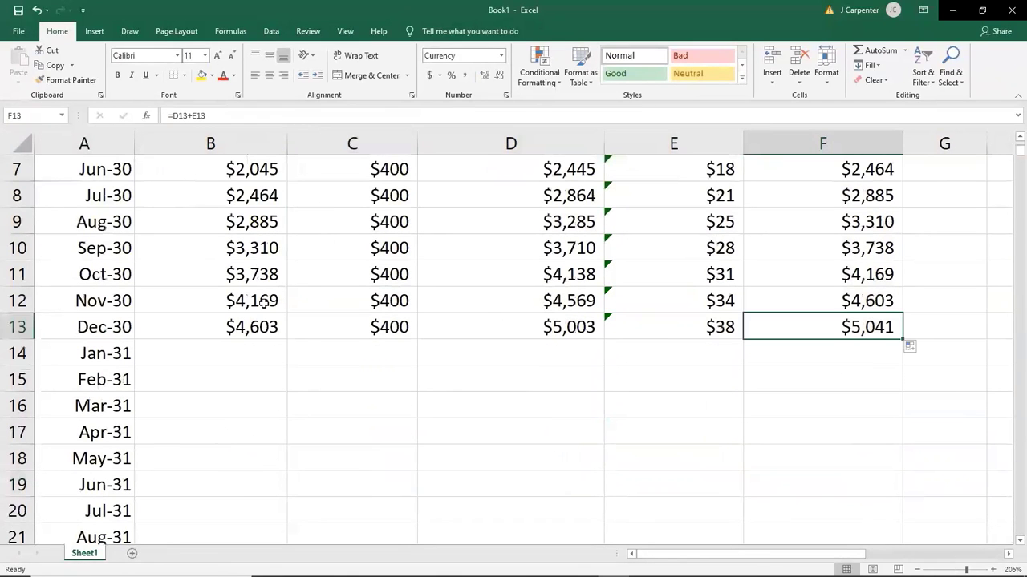
pyautogui.click(249, 327)
pyautogui.moveTo(286, 340); pyautogui.dragTo(232, 514)
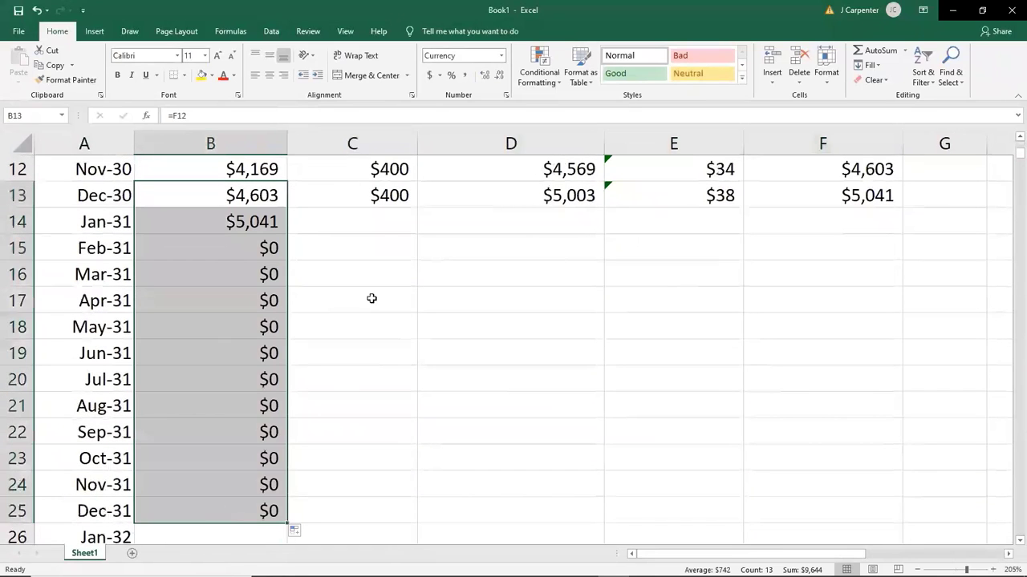
# Step: Enter the formula =C13*1.02 in C14 to raise the January 2031 deposit by 2%
pyautogui.click(377, 219)
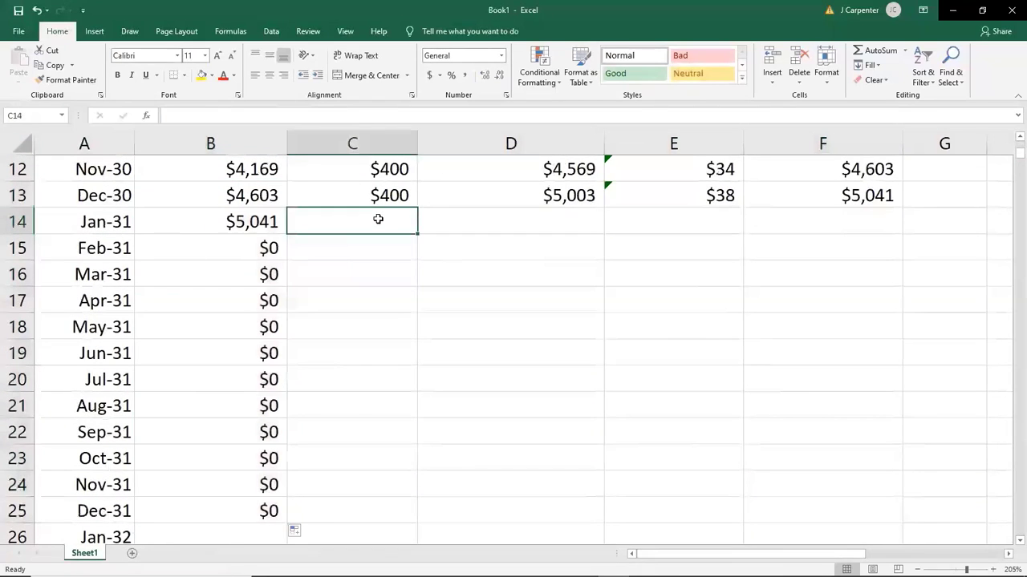
pyautogui.scroll(4, 440, 270)
pyautogui.scroll(-1, 368, 410)
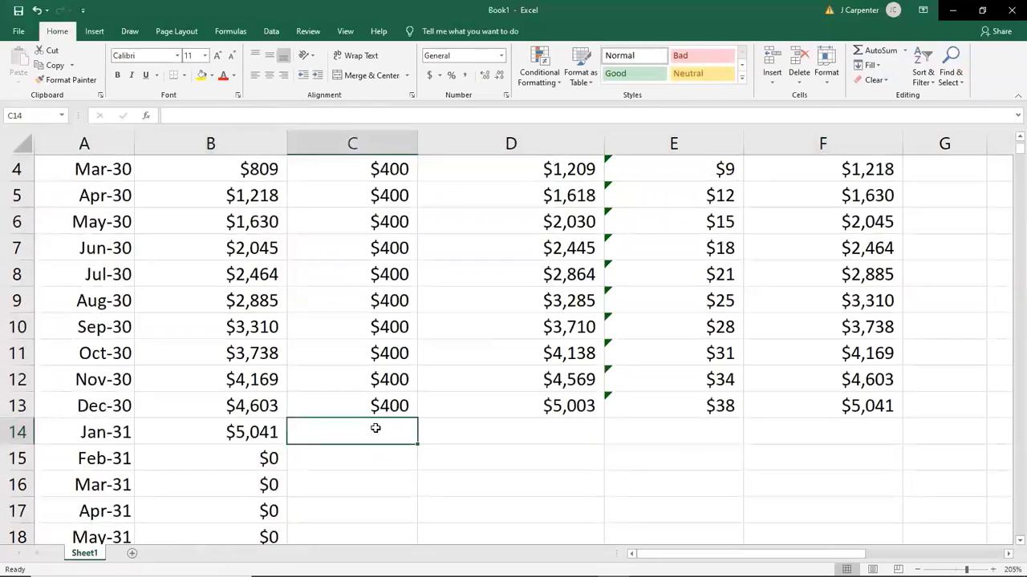
pyautogui.write('=')
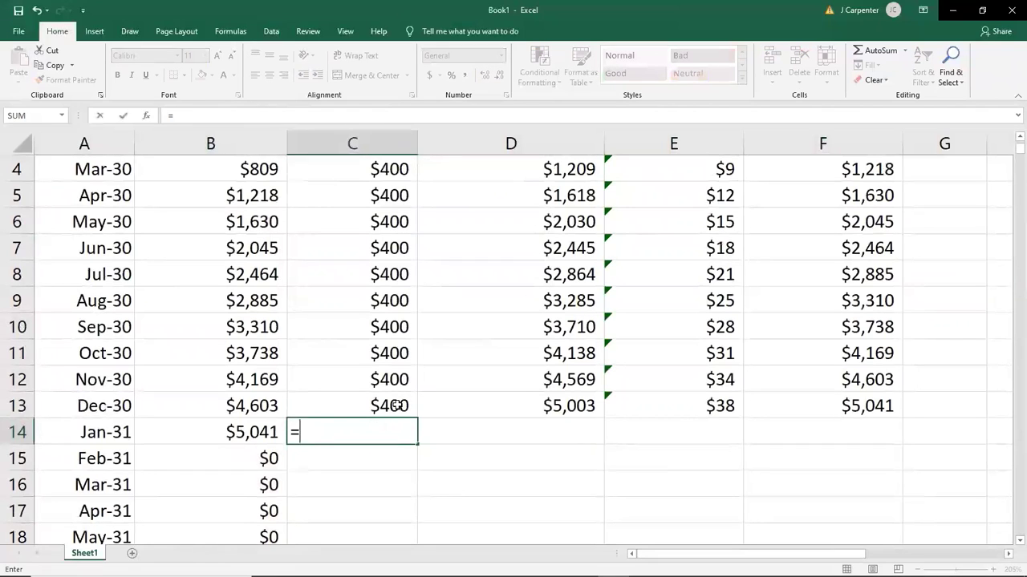
pyautogui.click(401, 405)
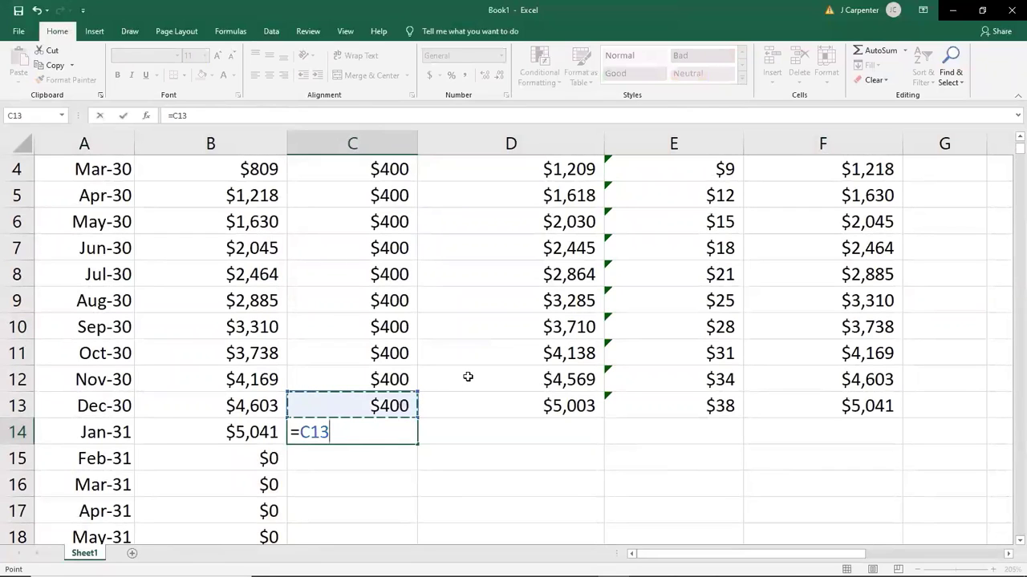
pyautogui.write('*1.02')
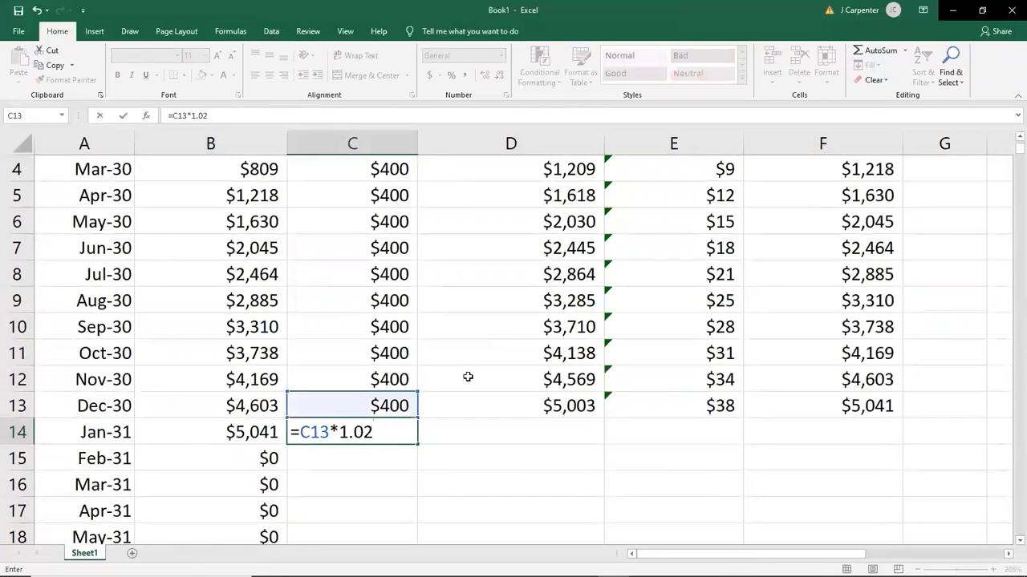
pyautogui.press('Return')
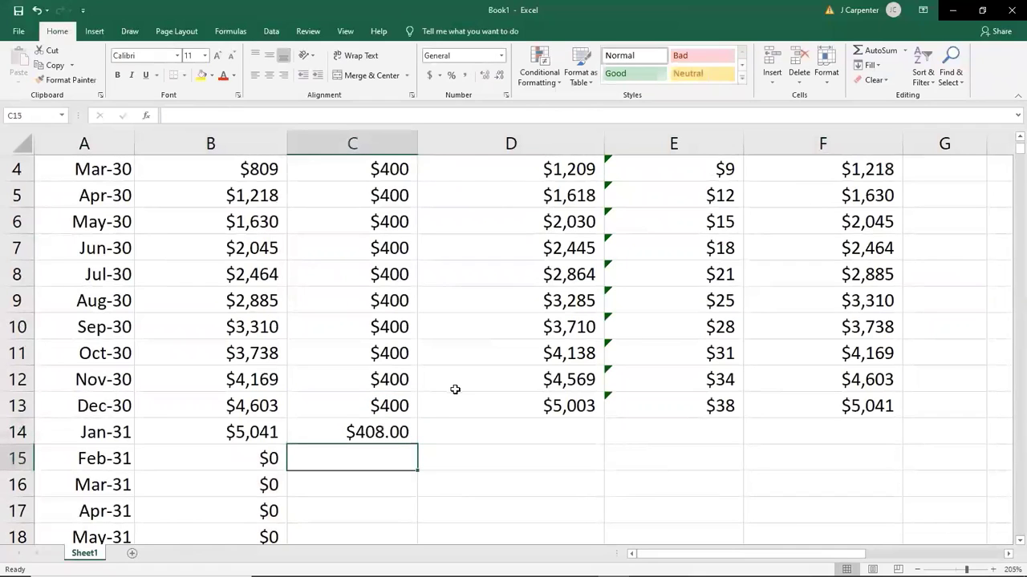
pyautogui.press('Up')
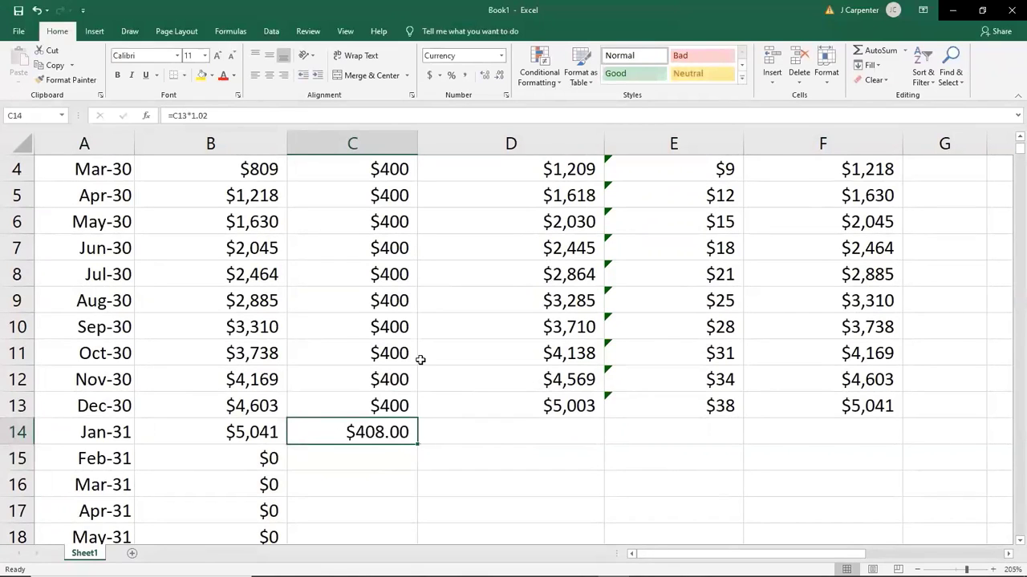
pyautogui.click(378, 255)
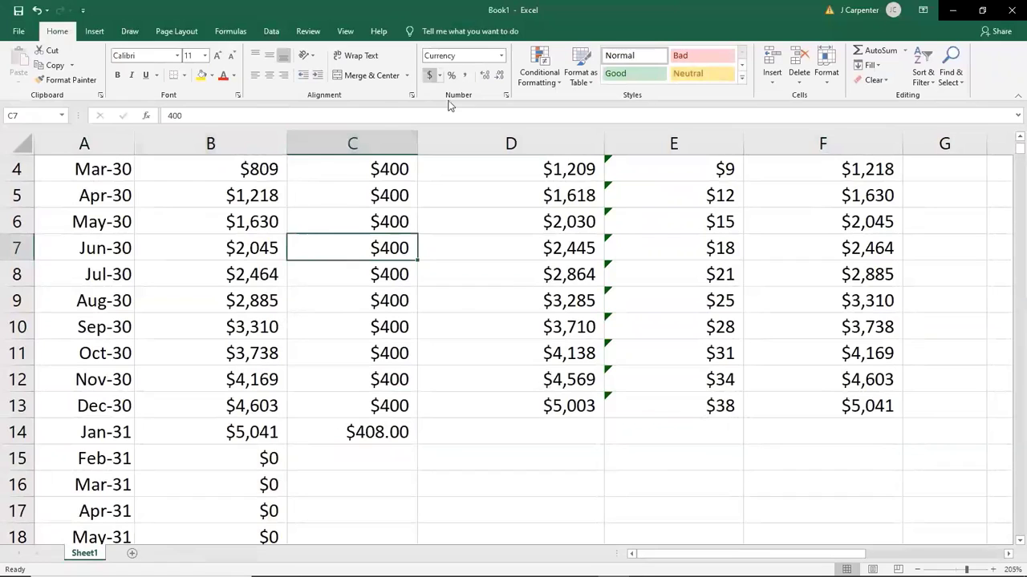
pyautogui.click(430, 75)
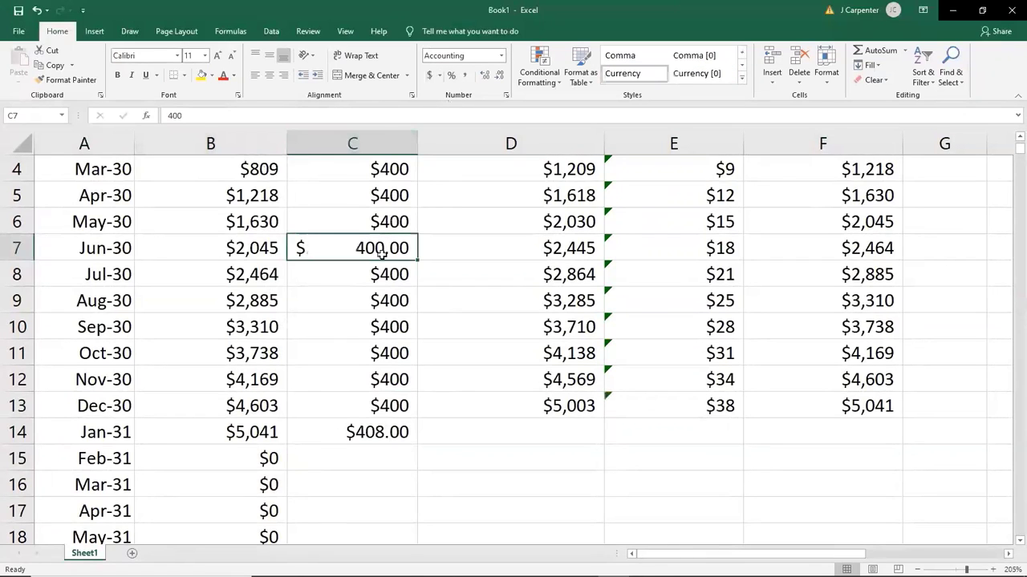
pyautogui.click(37, 11)
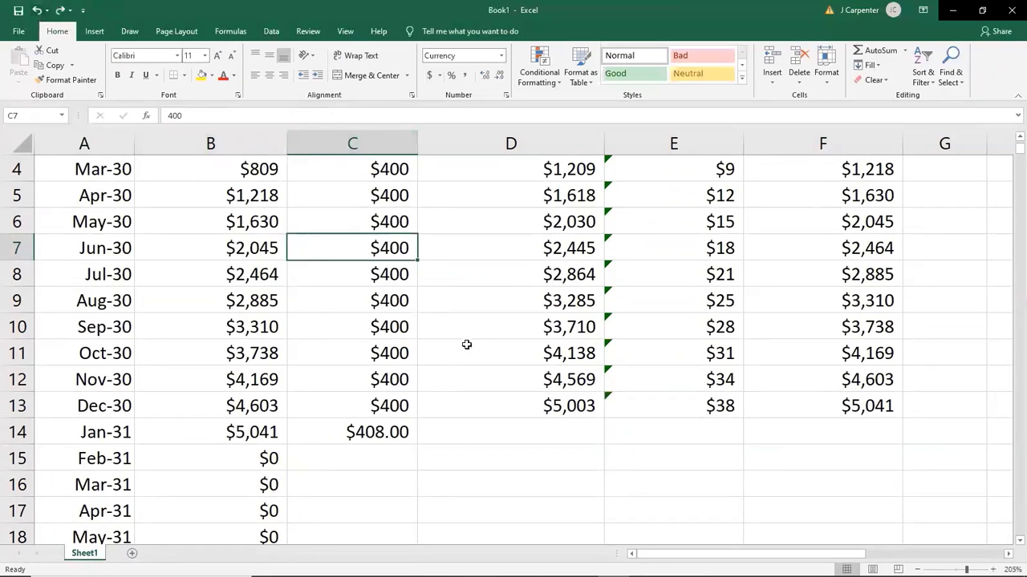
# Step: Apply the Accounting dollar format to the 2030 amounts in B2 through F13
pyautogui.scroll(1, 466, 345)
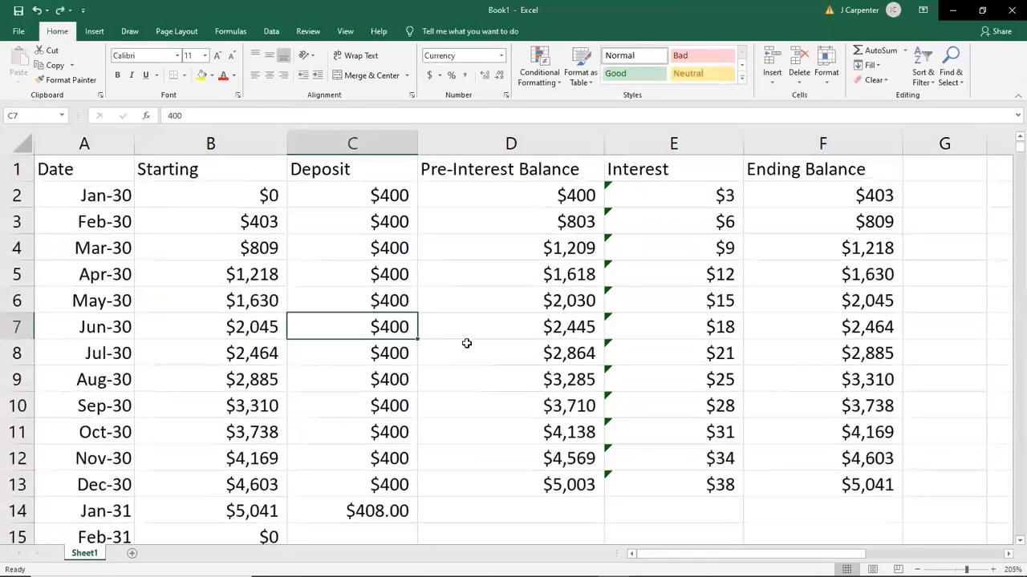
pyautogui.moveTo(242, 196); pyautogui.dragTo(870, 484)
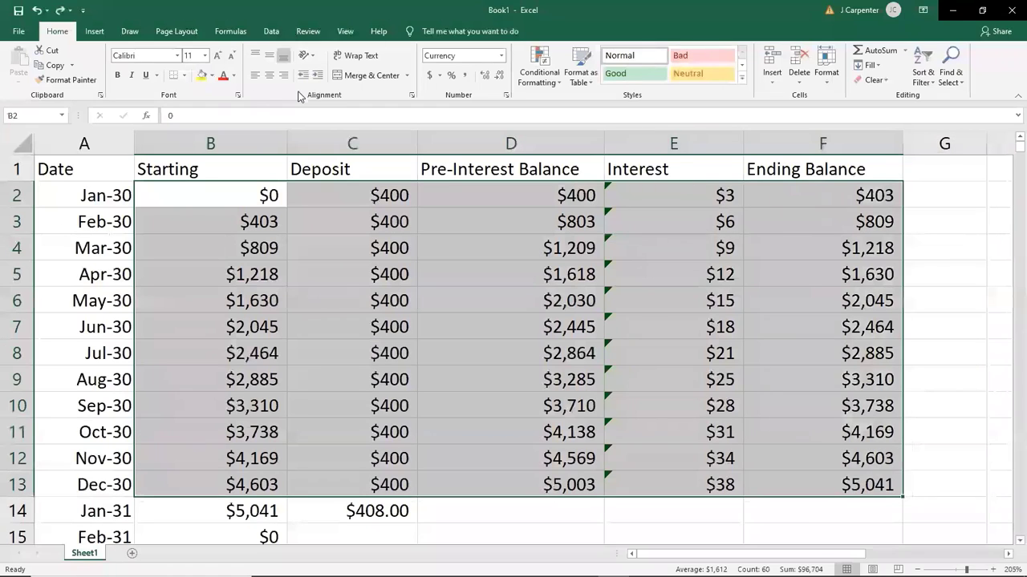
pyautogui.click(429, 75)
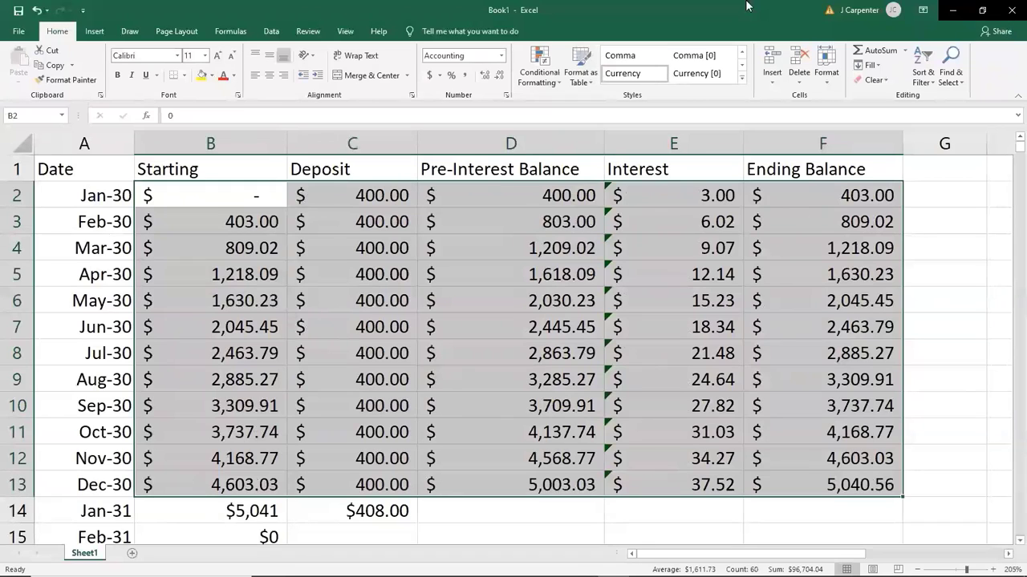
# Step: Fill the pre-interest balance, interest and ending balance formulas from D13:F13 down through December 2031 in row 25
pyautogui.click(351, 507)
pyautogui.scroll(-2, 454, 381)
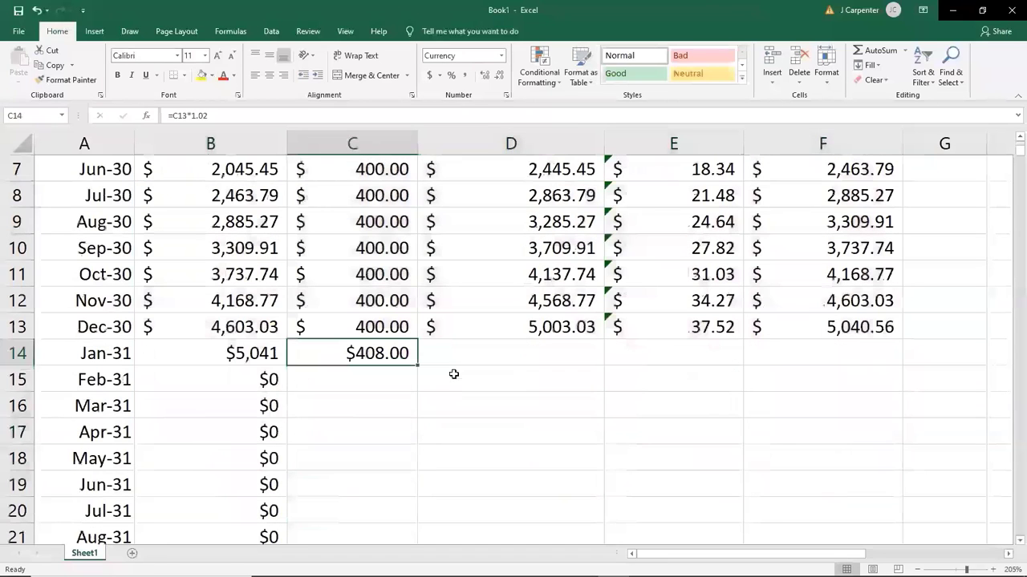
pyautogui.click(525, 329)
pyautogui.moveTo(522, 325); pyautogui.dragTo(872, 383)
pyautogui.scroll(5, 607, 374)
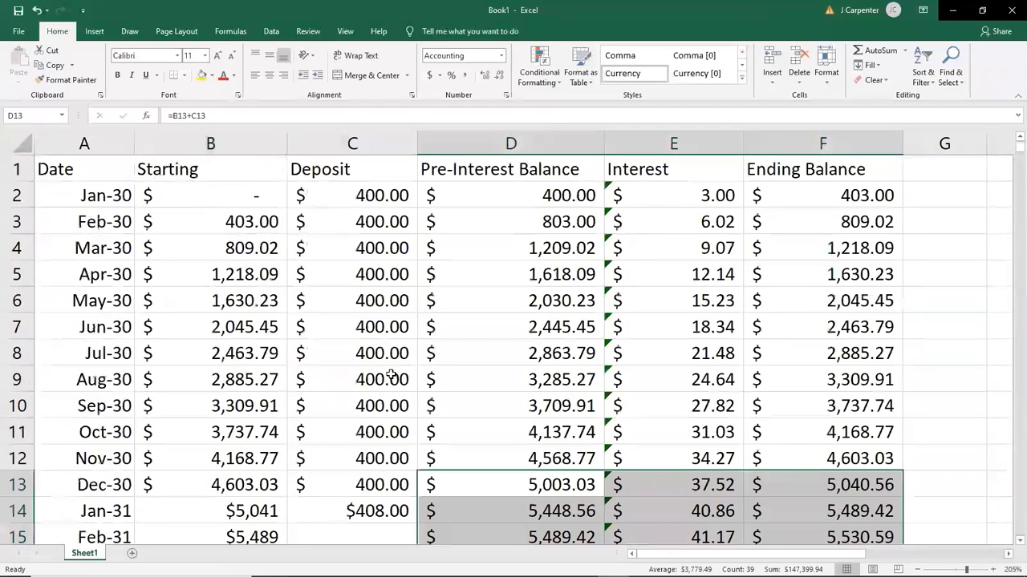
pyautogui.scroll(-3, 391, 376)
pyautogui.click(383, 277)
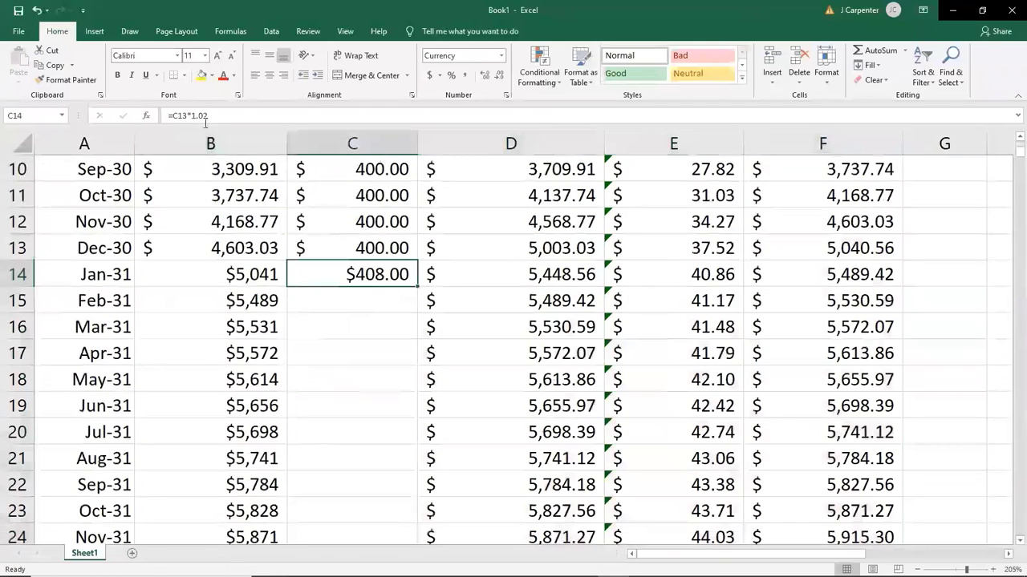
pyautogui.moveTo(416, 287); pyautogui.dragTo(415, 369)
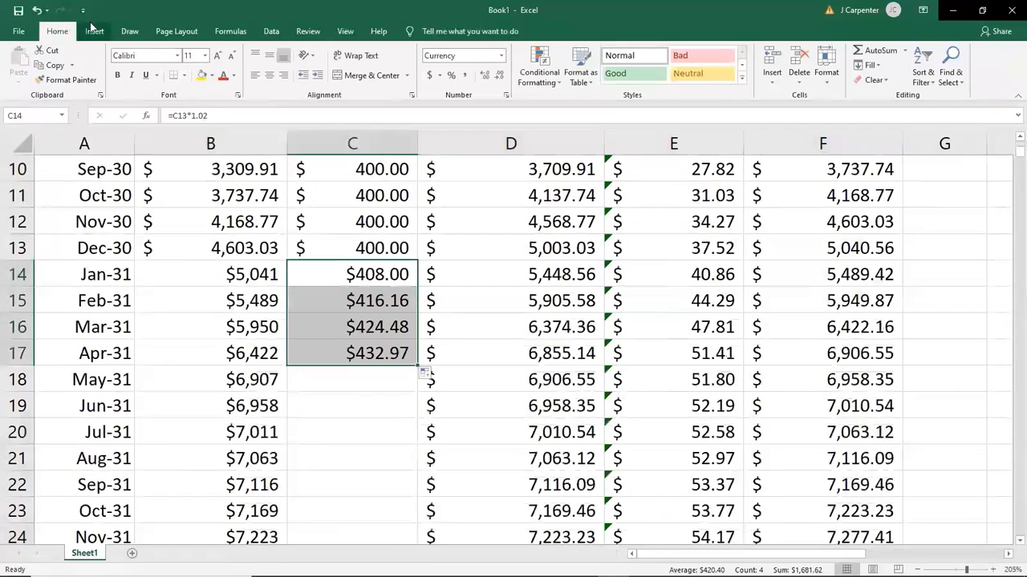
pyautogui.click(37, 11)
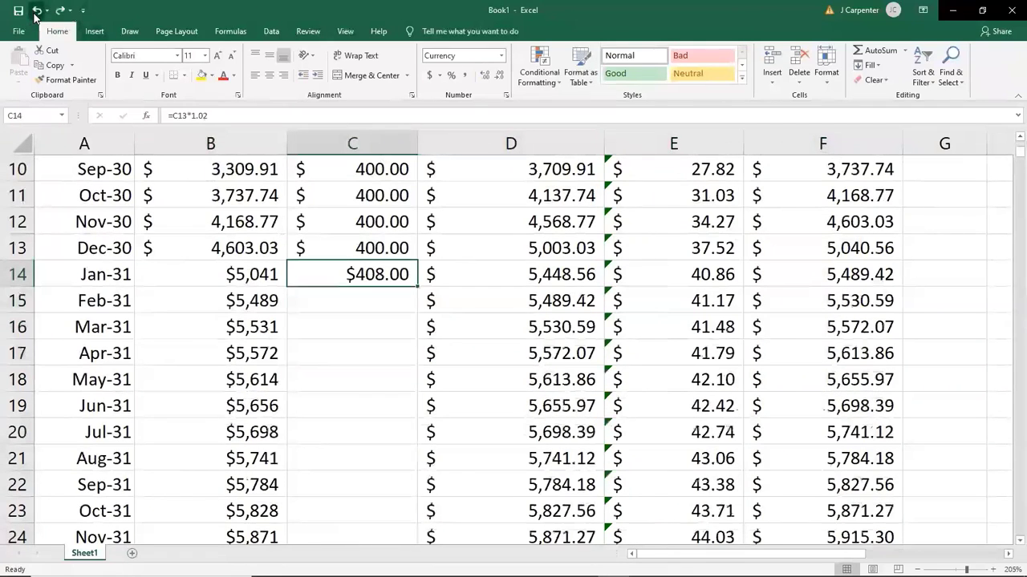
# Step: Enter a $408 deposit for February 2031 in C15 and apply the Accounting format to it
pyautogui.click(343, 295)
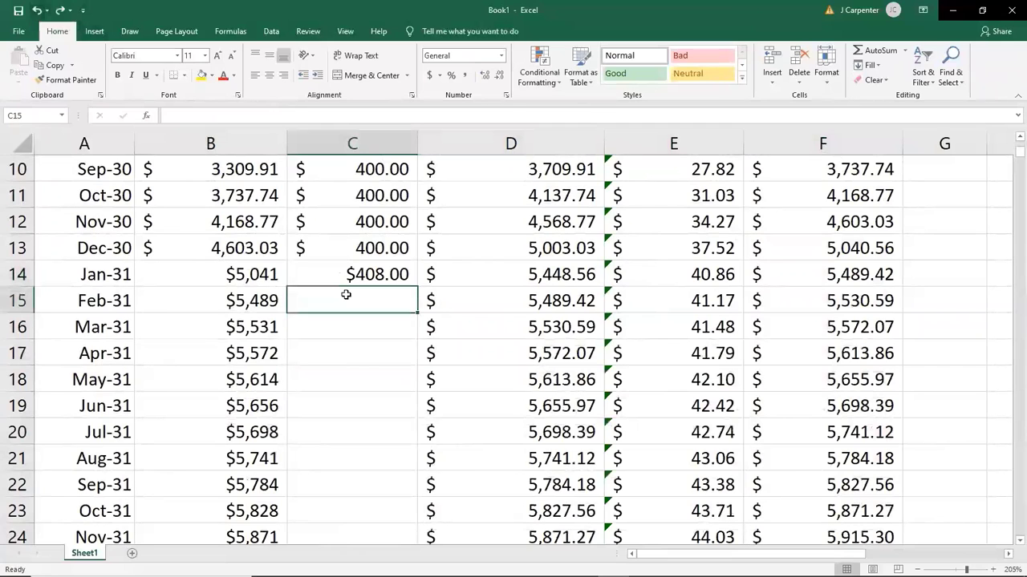
pyautogui.write('$408')
pyautogui.press('Return')
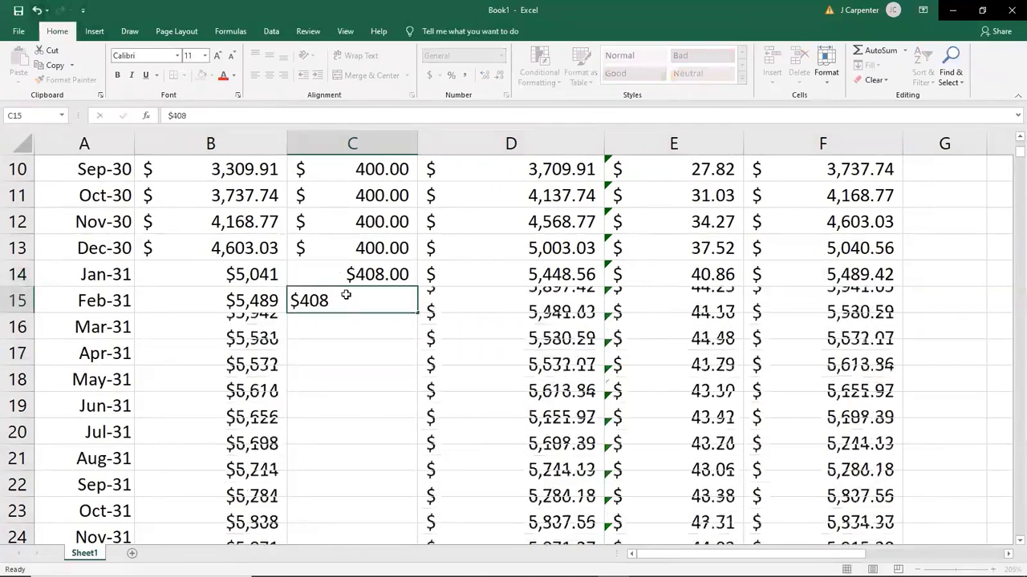
pyautogui.click(346, 296)
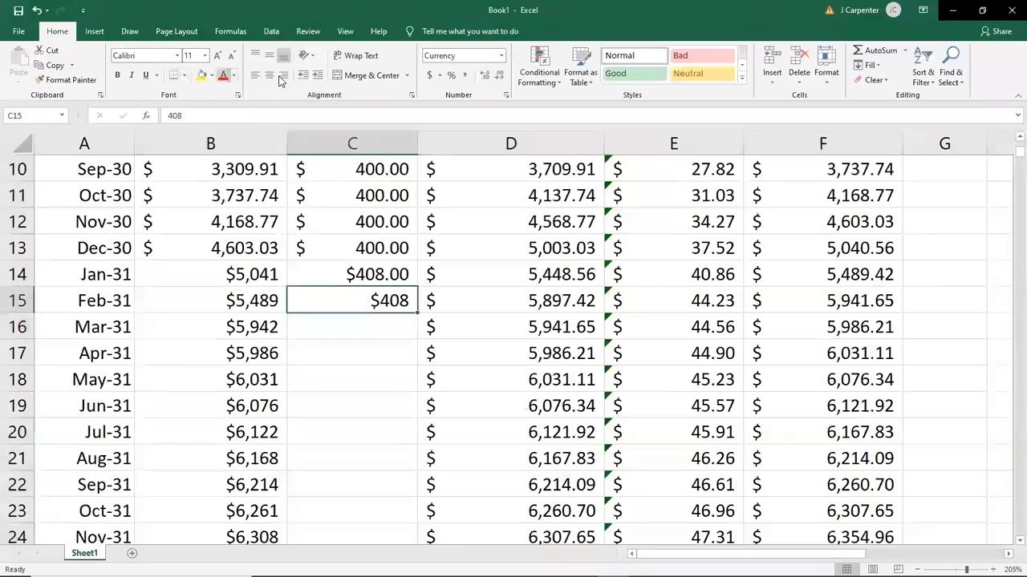
pyautogui.click(429, 75)
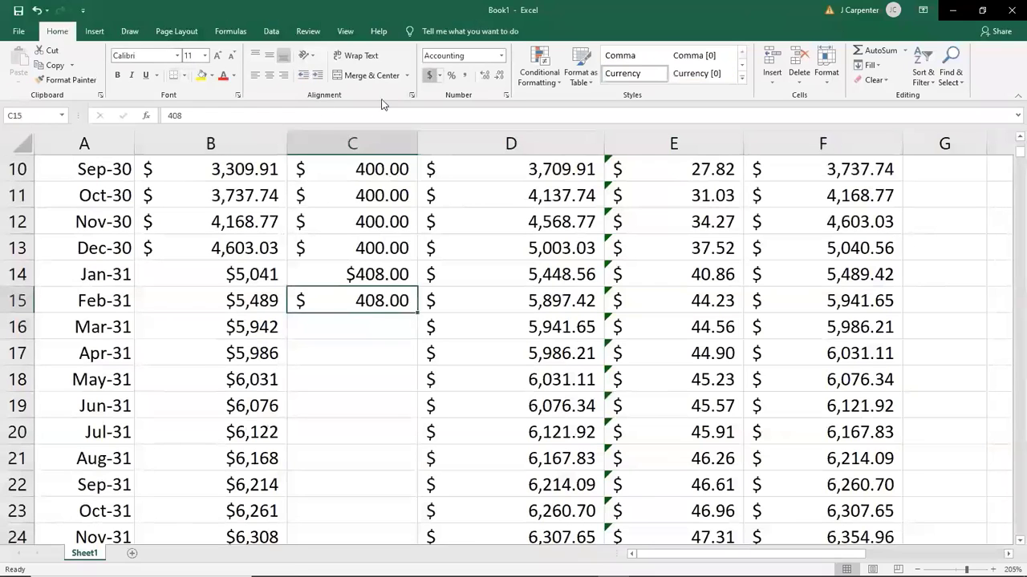
# Step: Apply the Accounting format to C14 and fill the $408 deposit from C15 down through December 2031 in C25
pyautogui.scroll(-1, 408, 383)
pyautogui.scroll(1, 377, 277)
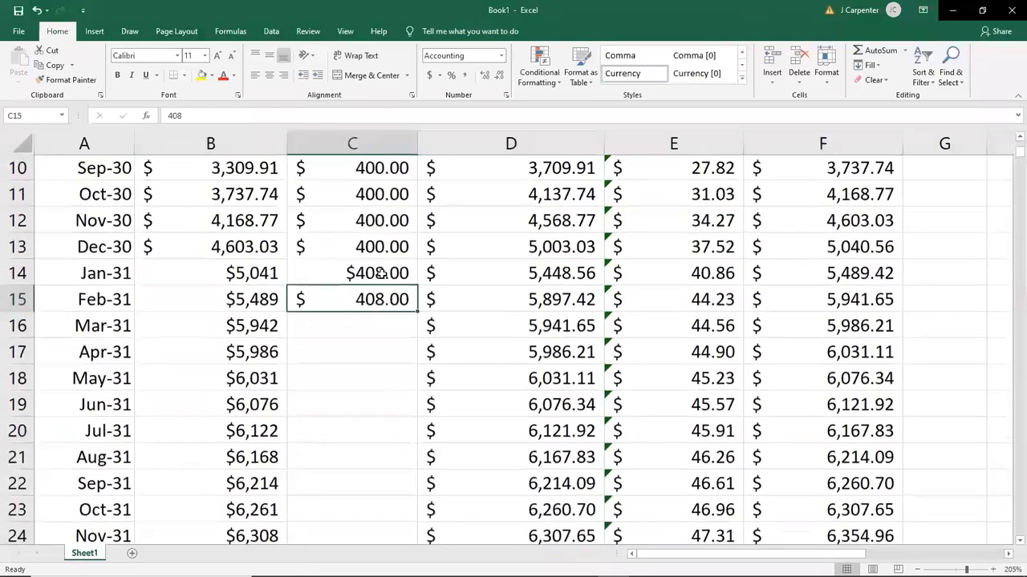
pyautogui.click(360, 329)
pyautogui.click(355, 274)
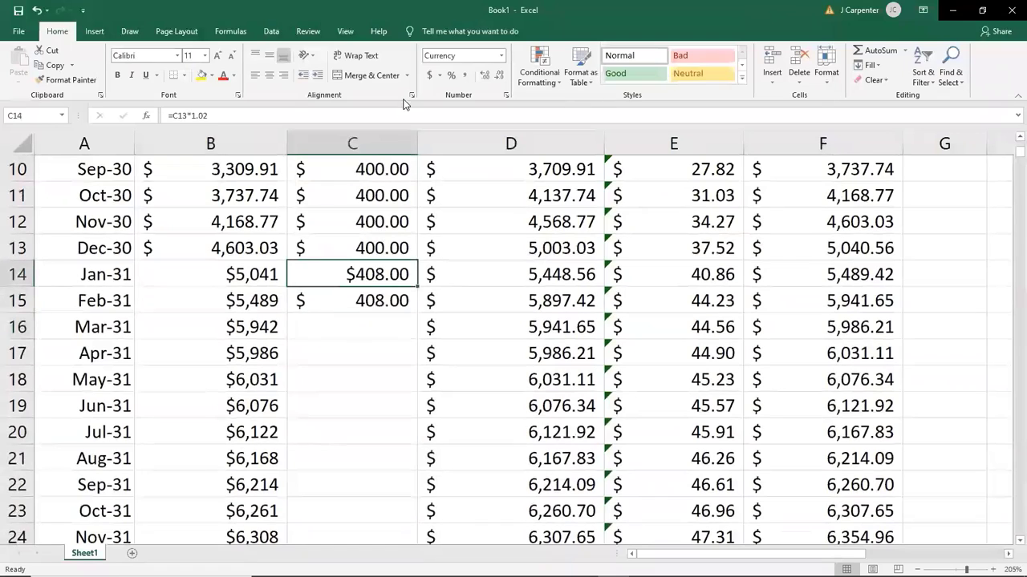
pyautogui.click(429, 74)
pyautogui.click(365, 329)
pyautogui.click(381, 294)
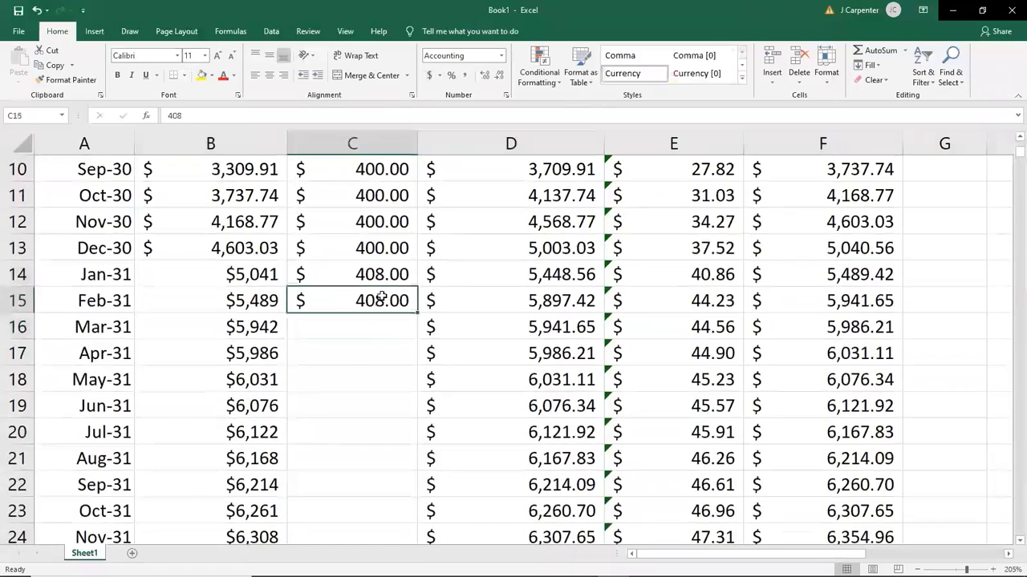
pyautogui.moveTo(417, 313); pyautogui.dragTo(374, 472)
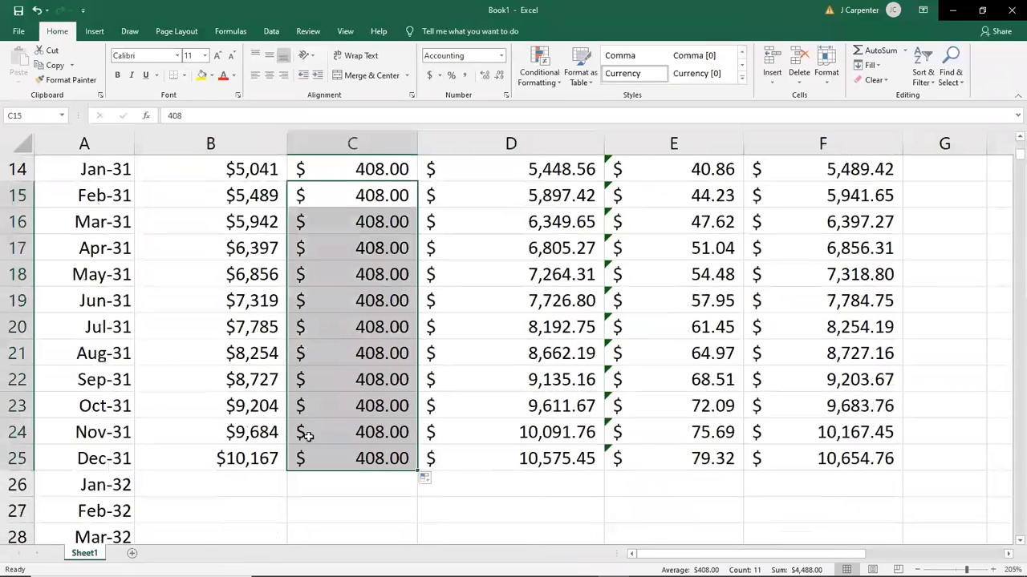
# Step: Enter the formula =C25*1.02 in C26 to raise the January 2032 deposit by 2%
pyautogui.click(342, 487)
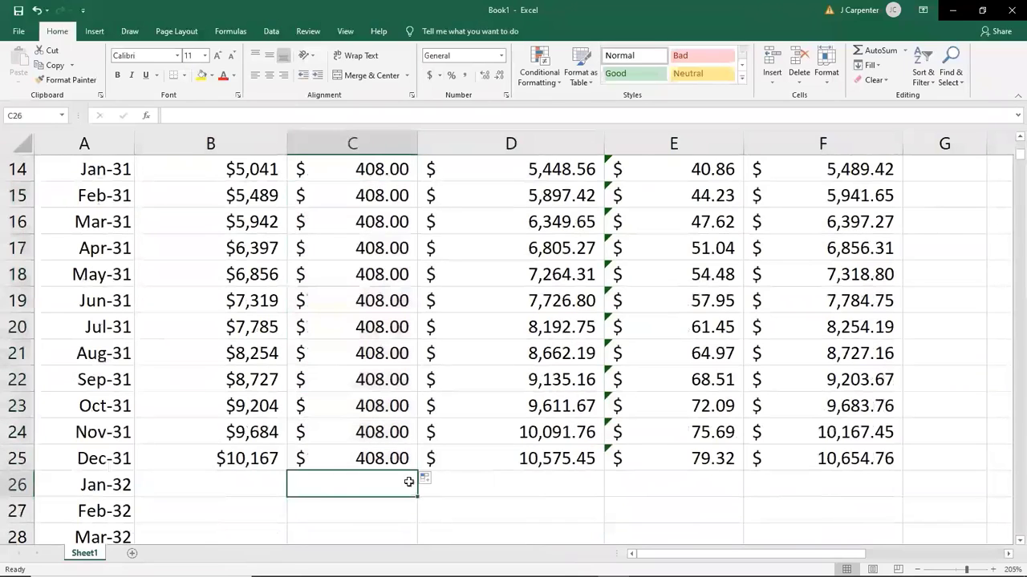
pyautogui.write('=')
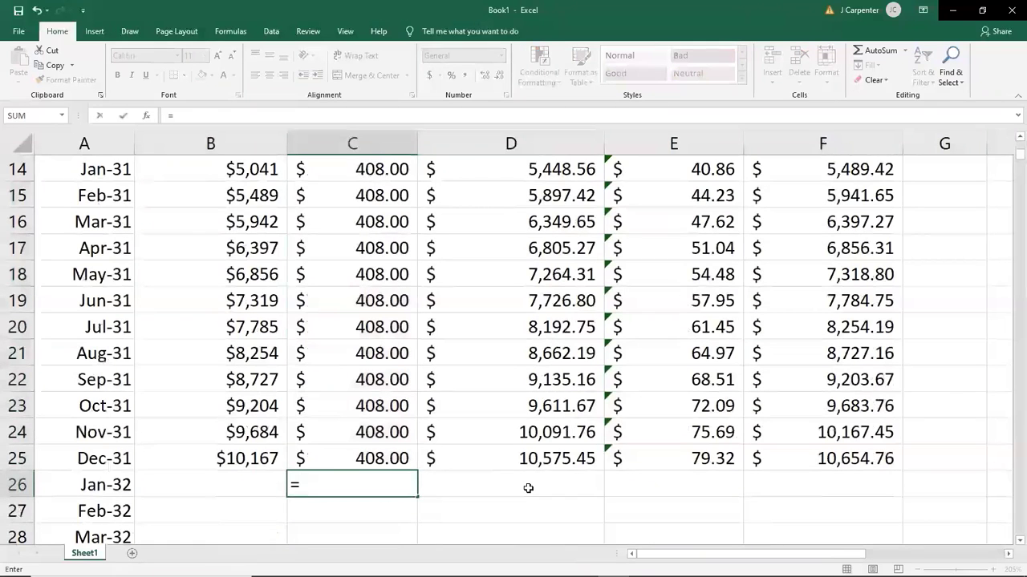
pyautogui.click(357, 458)
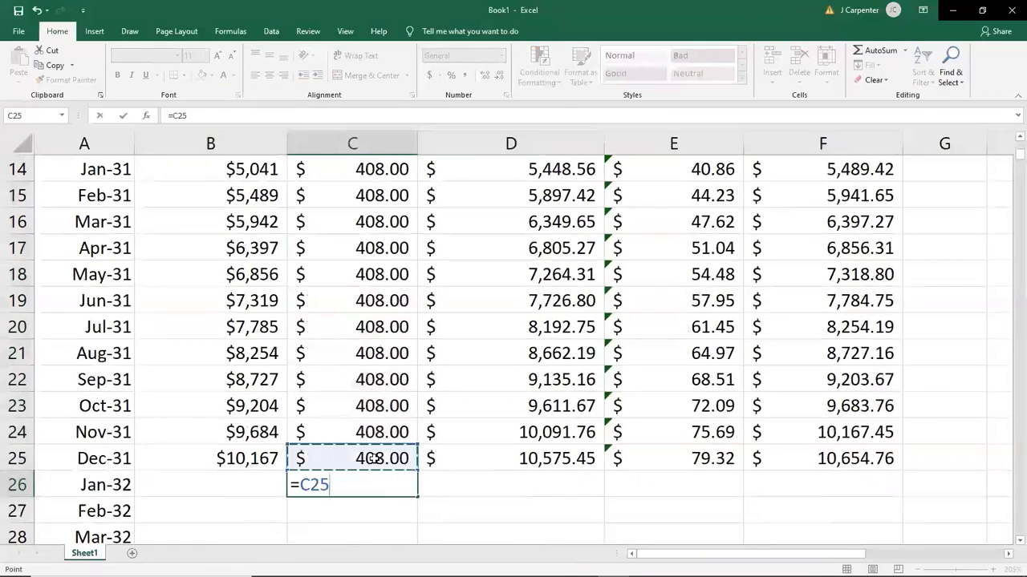
pyautogui.write('*1.02')
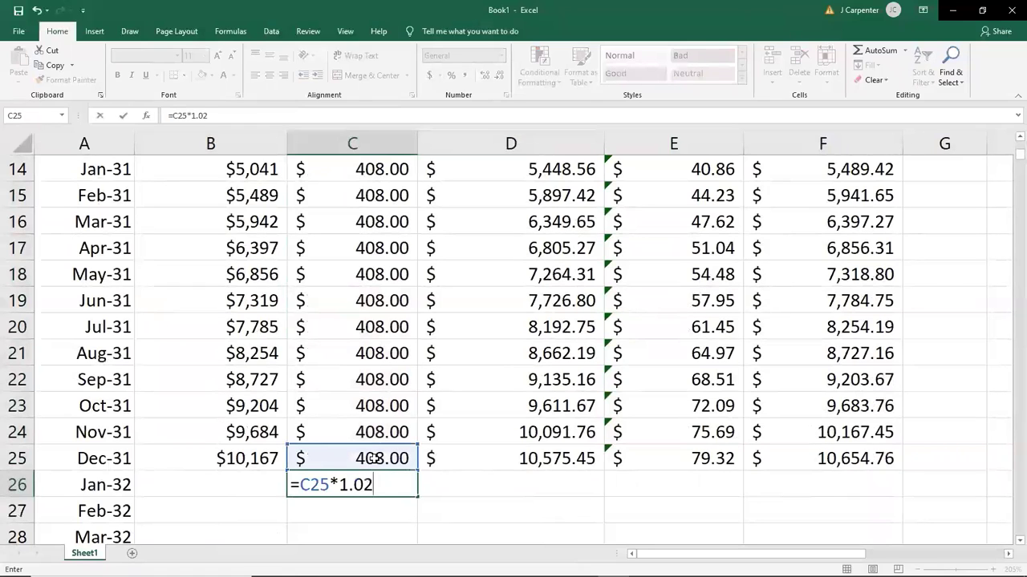
pyautogui.press('Return')
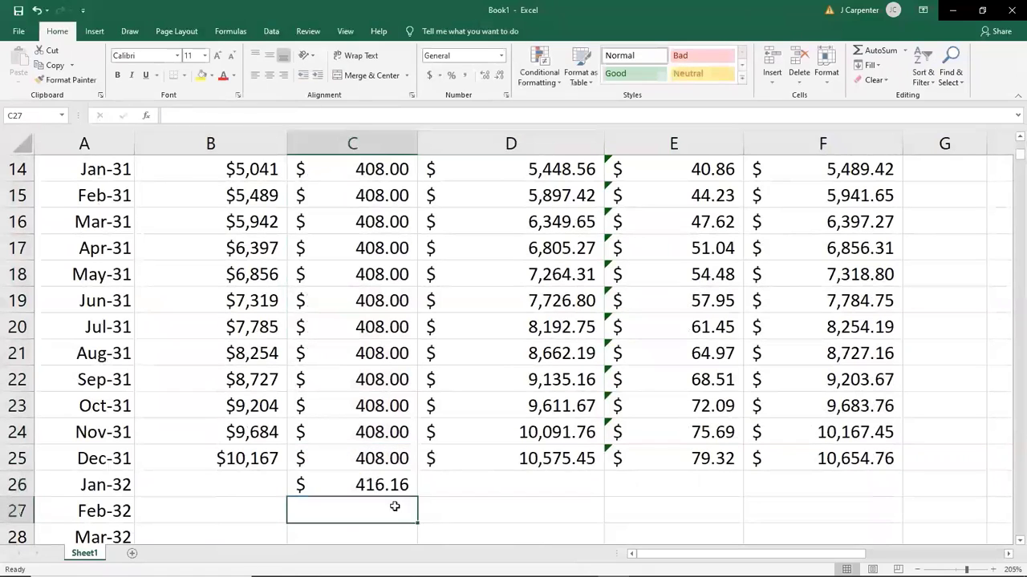
pyautogui.click(385, 490)
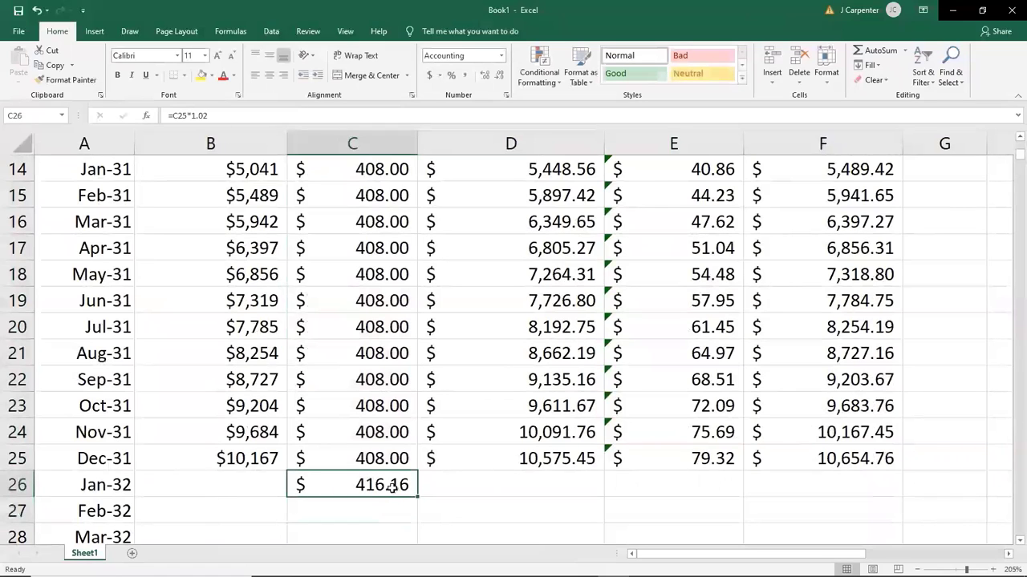
# Step: Fill the starting balance formula from B25 and the formulas from D25:F25 down through December 2032 in row 37
pyautogui.click(227, 460)
pyautogui.scroll(-3, 240, 453)
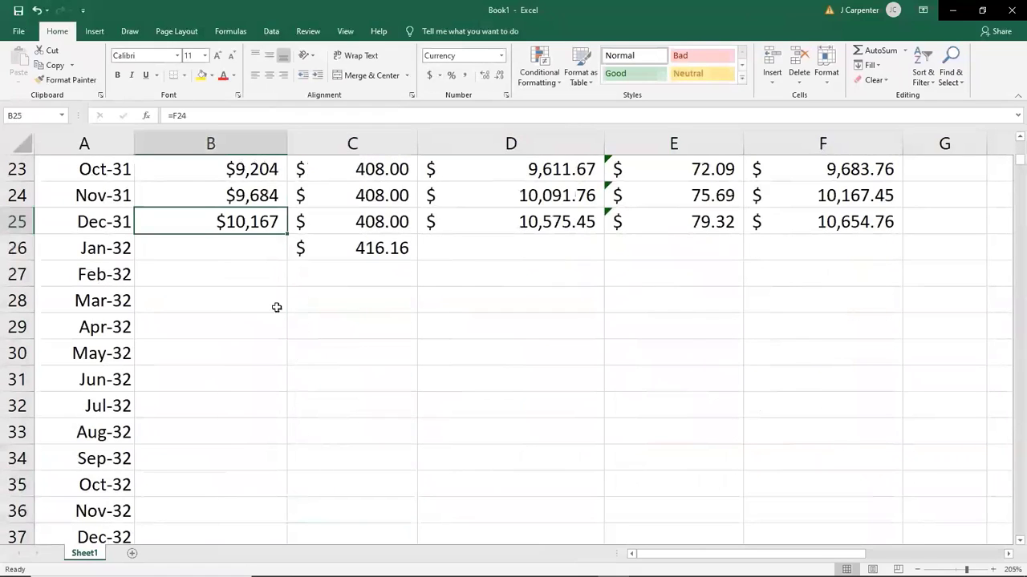
pyautogui.moveTo(287, 235); pyautogui.dragTo(264, 536)
pyautogui.moveTo(523, 223); pyautogui.dragTo(866, 534)
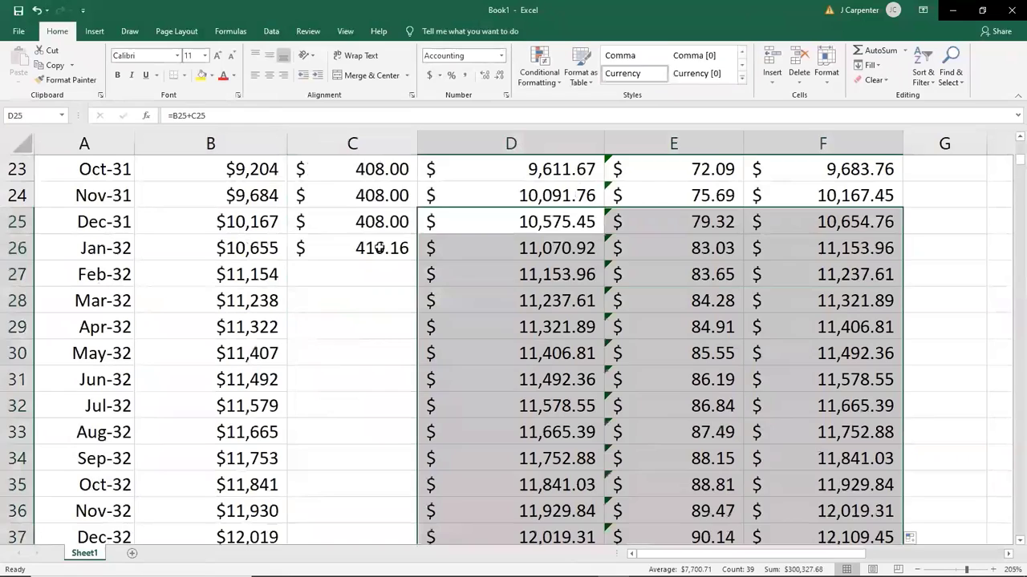
# Step: Enter a deposit of 416.16 for February 2032 in C27
pyautogui.click(383, 248)
pyautogui.scroll(-1, 384, 251)
pyautogui.scroll(2, 373, 241)
pyautogui.click(363, 271)
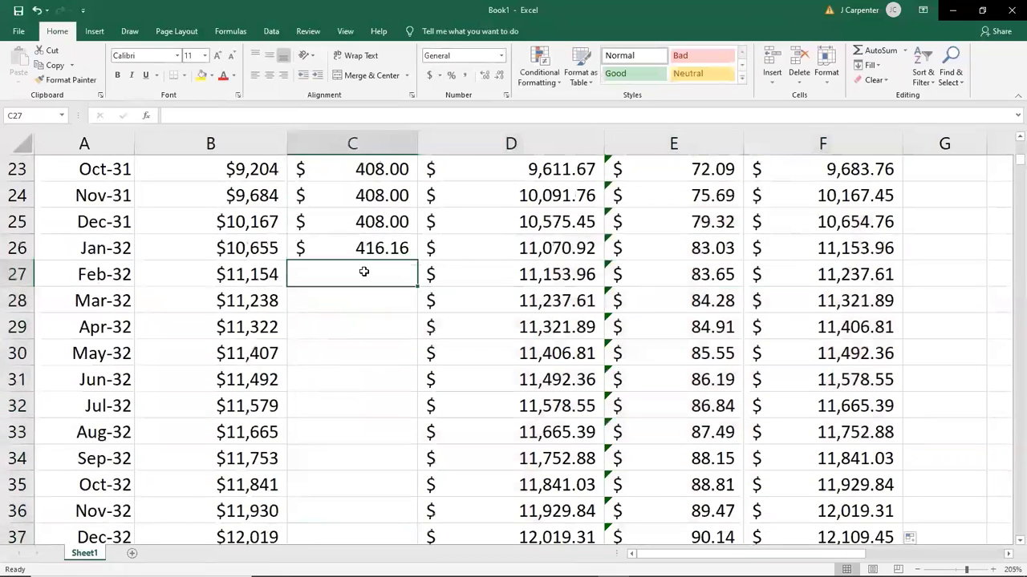
pyautogui.write('4')
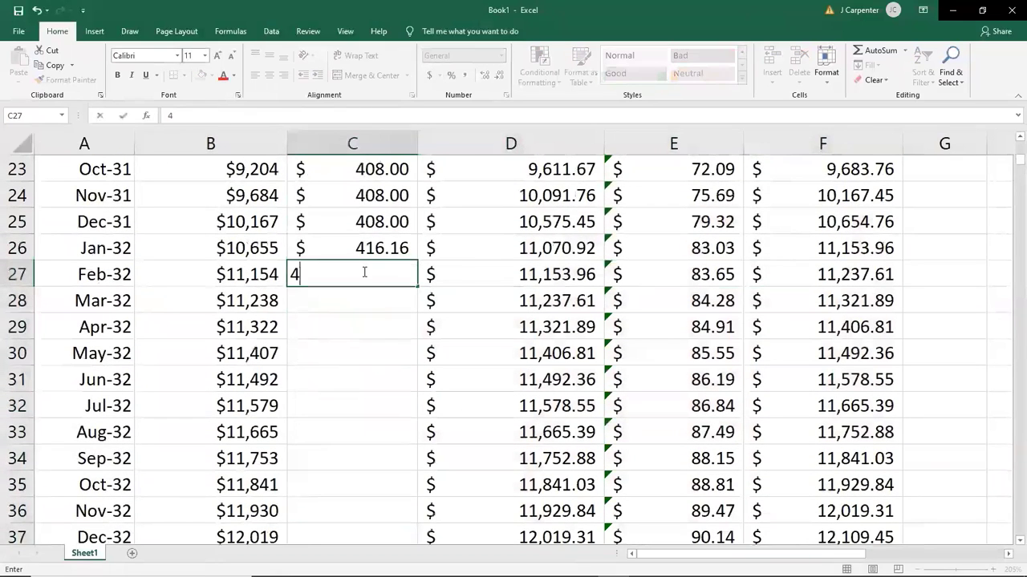
pyautogui.write('16.156')
pyautogui.press('BackSpace')
pyautogui.press('BackSpace')
pyautogui.write('6')
pyautogui.press('Return')
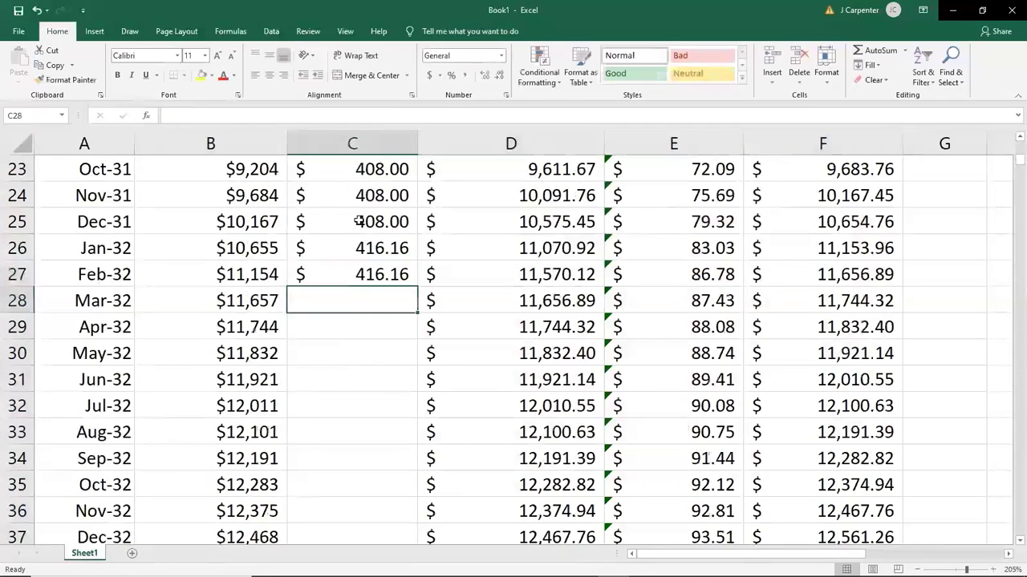
# Step: Fill the February 2032 deposit from C27 down through December 2032 in C37
pyautogui.click(396, 269)
pyautogui.scroll(-2, 415, 162)
pyautogui.scroll(1, 416, 213)
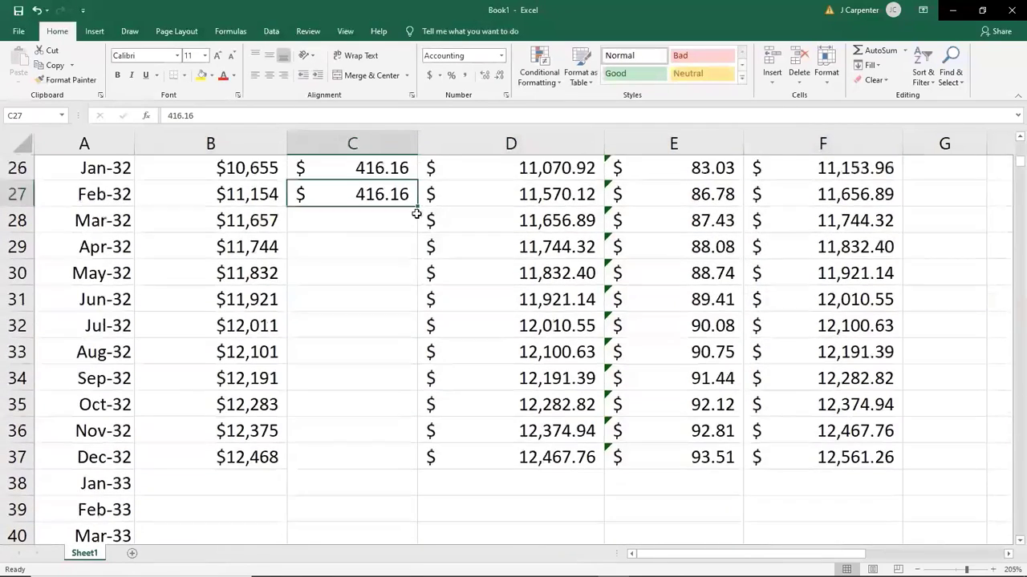
pyautogui.moveTo(416, 214); pyautogui.dragTo(376, 470)
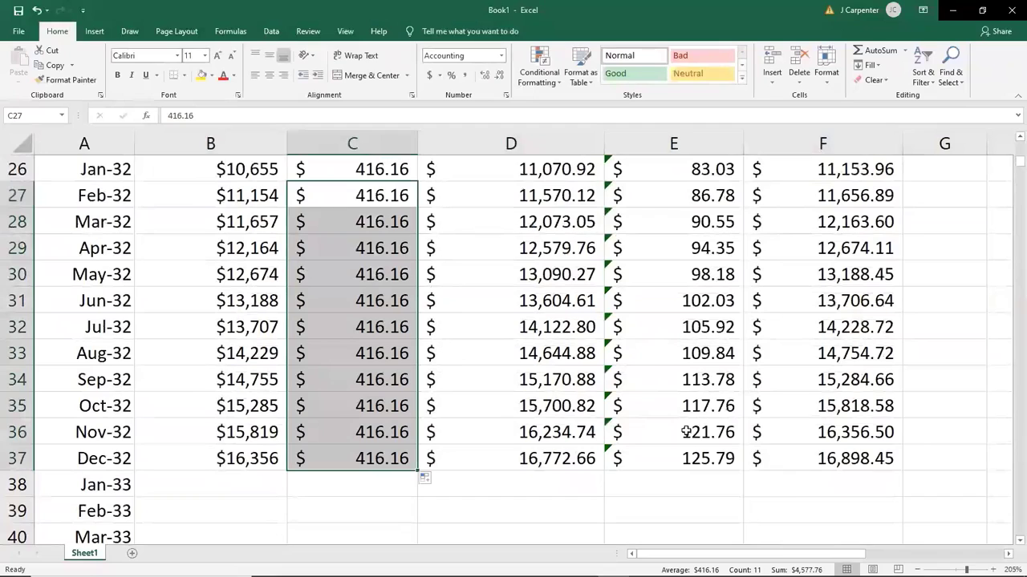
# Step: Examine the December ending balances for 2030, 2031 and 2032 in F13, F25 and F37
pyautogui.scroll(8, 694, 409)
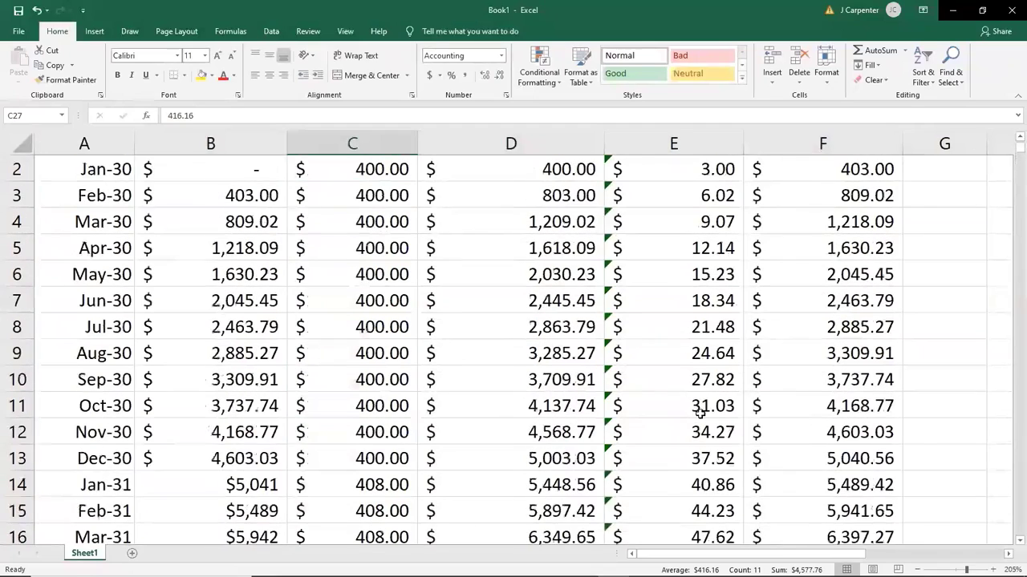
pyautogui.scroll(1, 699, 412)
pyautogui.scroll(-1, 875, 497)
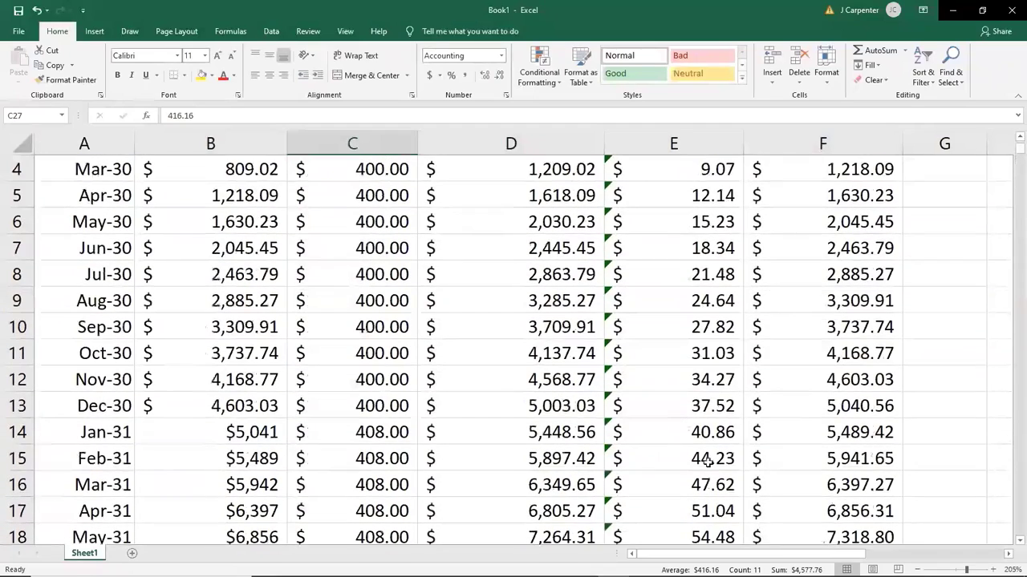
pyautogui.click(855, 437)
pyautogui.click(860, 406)
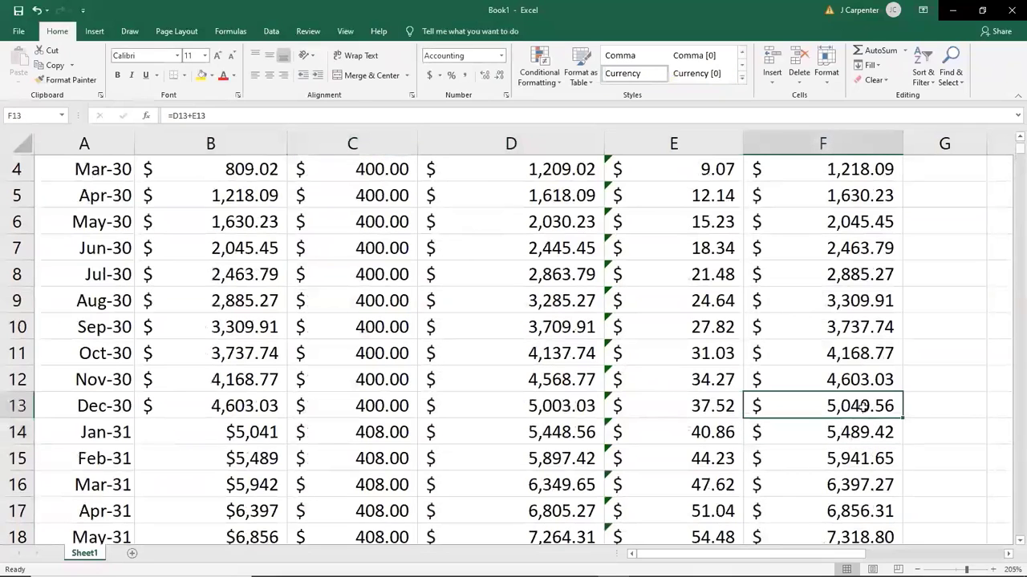
pyautogui.scroll(-4, 874, 410)
pyautogui.click(838, 410)
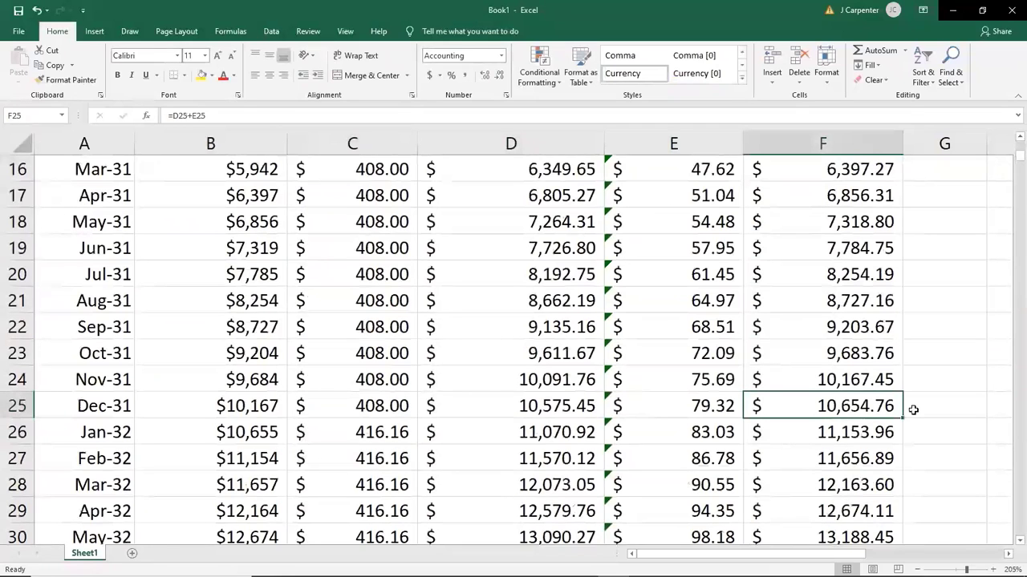
pyautogui.scroll(-3, 903, 413)
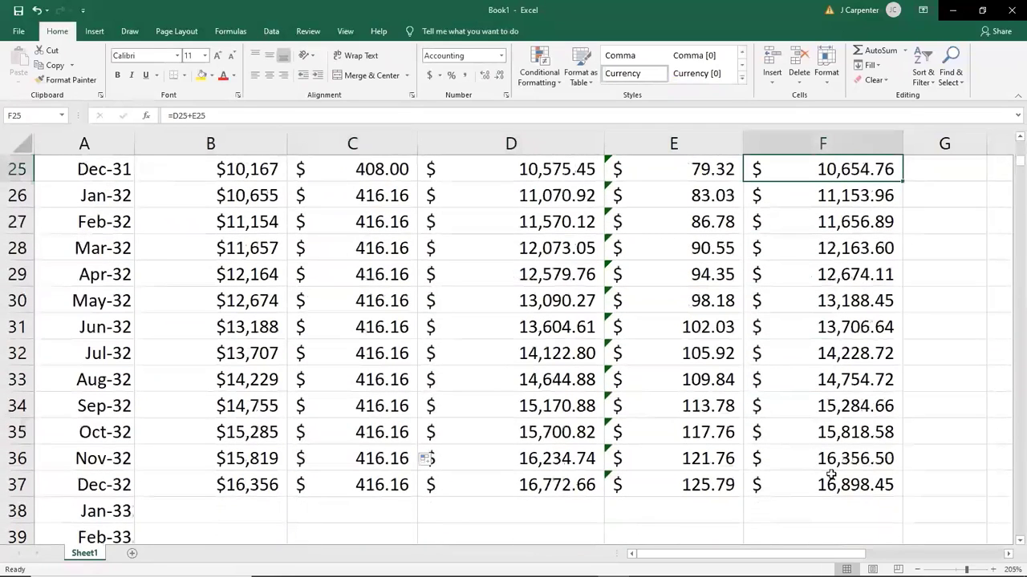
pyautogui.click(830, 482)
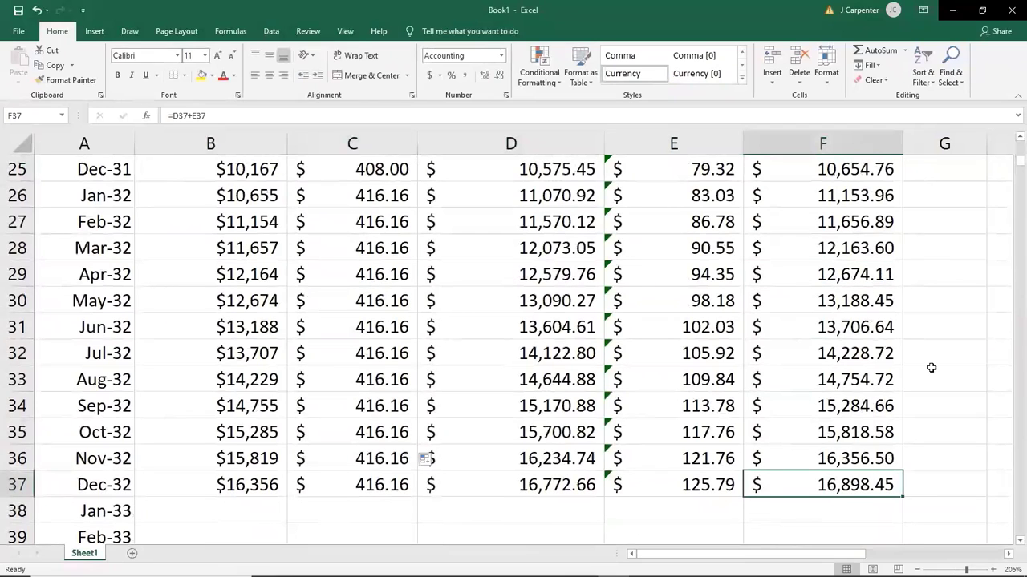
# Step: Examine the interest formulas in column E for the months of 2032
pyautogui.click(704, 218)
pyautogui.press('Down')
pyautogui.press('Down')
pyautogui.press('Down')
pyautogui.press('Down')
pyautogui.press('Down')
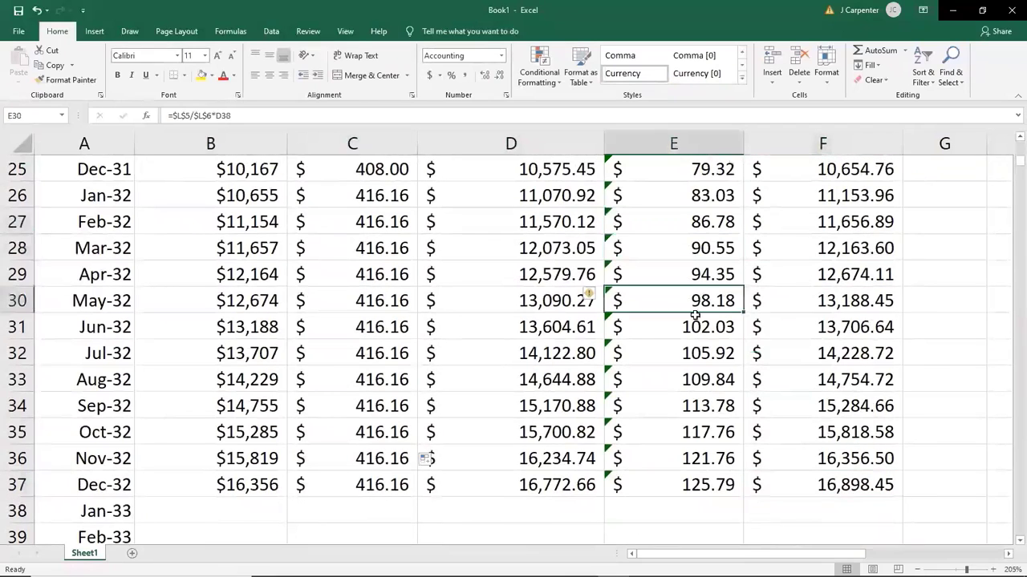
pyautogui.press('Down')
pyautogui.press('Down')
pyautogui.press('Down')
pyautogui.press('Down')
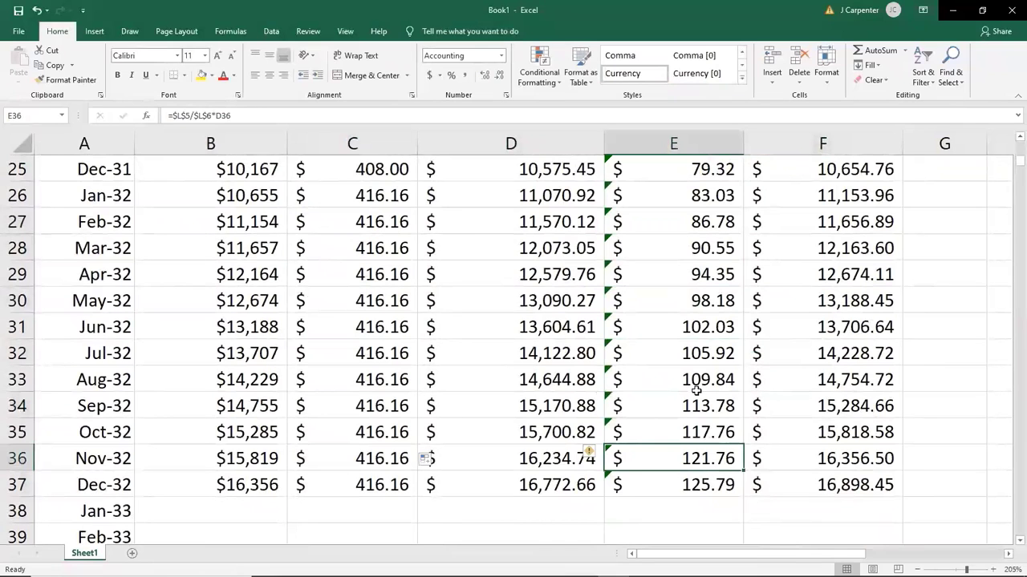
pyautogui.scroll(1, 697, 390)
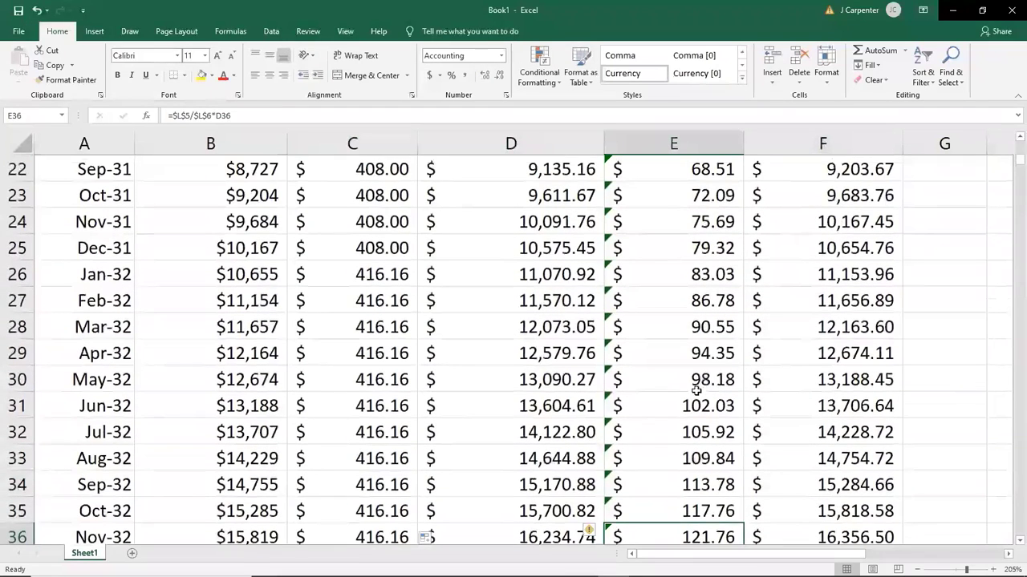
pyautogui.scroll(-4, 695, 389)
# Step: Review the deposit entries in column C, comparing the 2030 and 2031 amounts and the January 2031 increase formula with the 2032 deposits
pyautogui.click(261, 276)
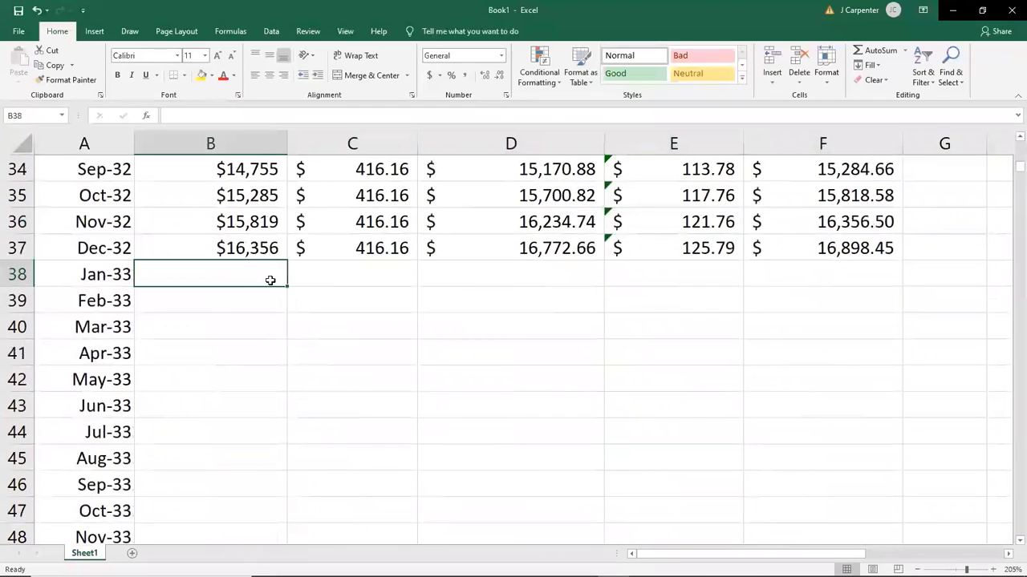
pyautogui.click(350, 245)
pyautogui.click(367, 197)
pyautogui.click(380, 245)
pyautogui.click(390, 393)
pyautogui.scroll(1, 389, 391)
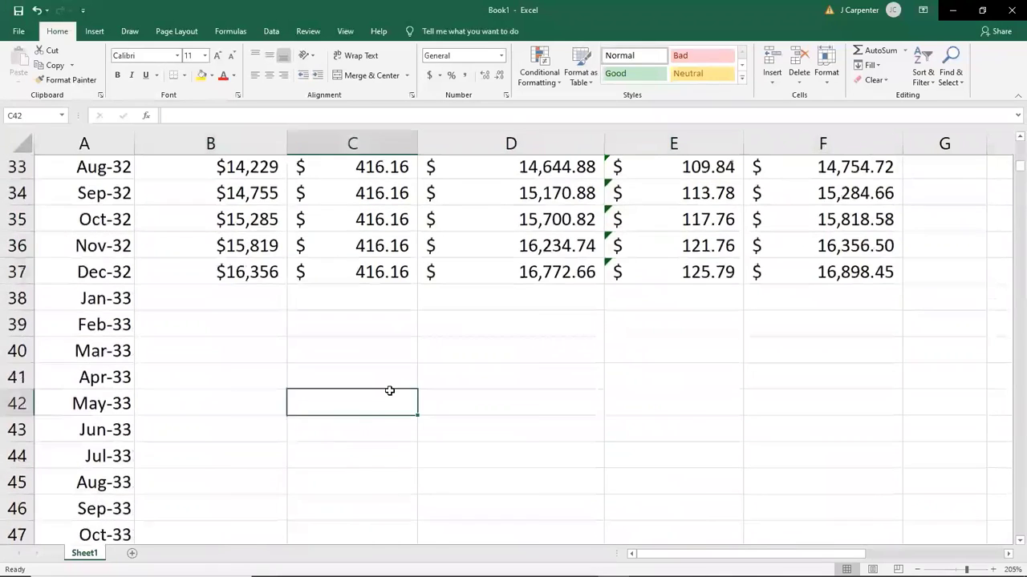
pyautogui.scroll(11, 389, 390)
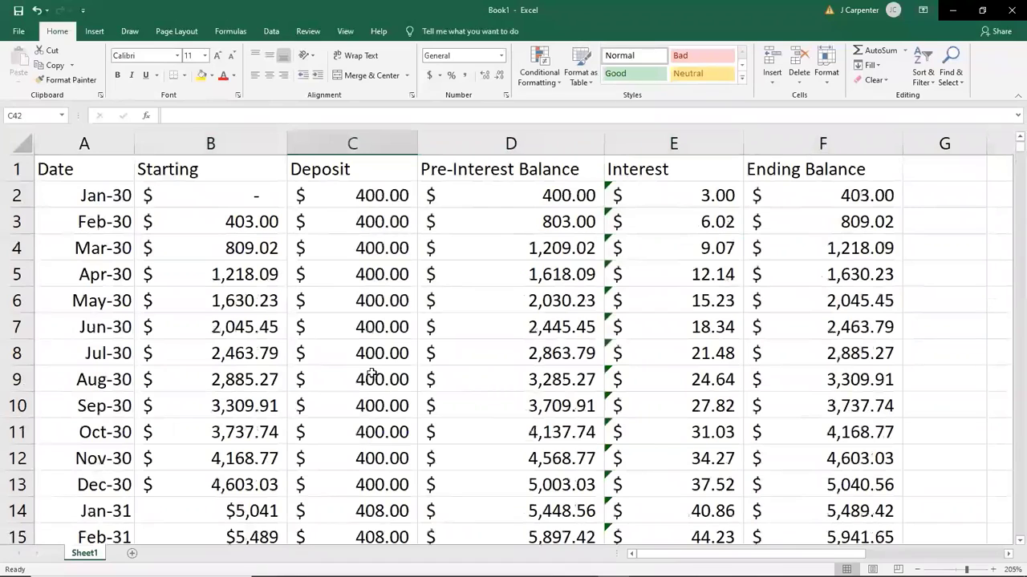
pyautogui.click(355, 205)
pyautogui.click(354, 230)
pyautogui.click(353, 300)
pyautogui.click(356, 380)
pyautogui.click(356, 458)
pyautogui.scroll(-1, 353, 481)
pyautogui.click(377, 441)
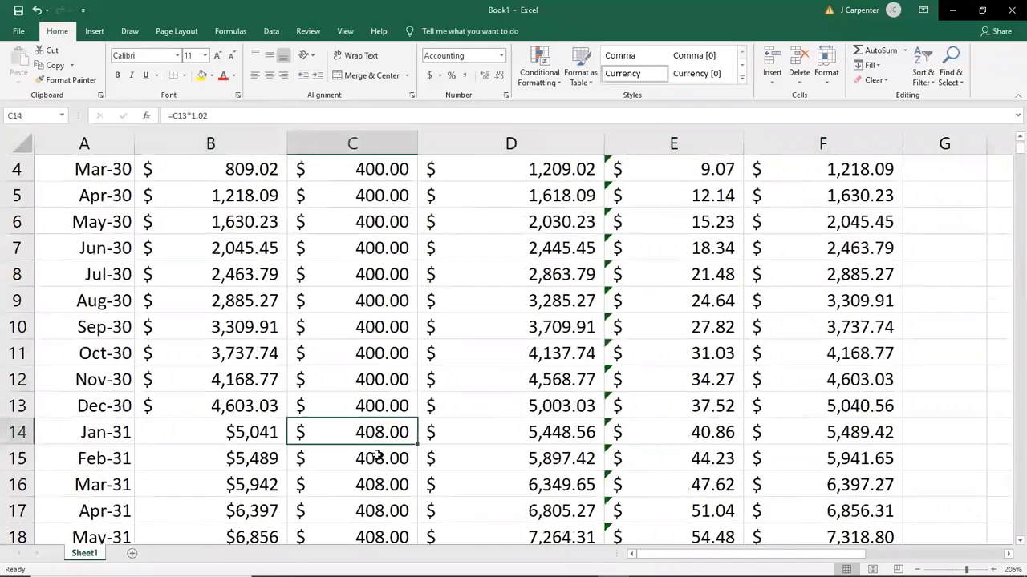
pyautogui.scroll(-1, 380, 454)
pyautogui.click(380, 409)
pyautogui.scroll(2, 384, 409)
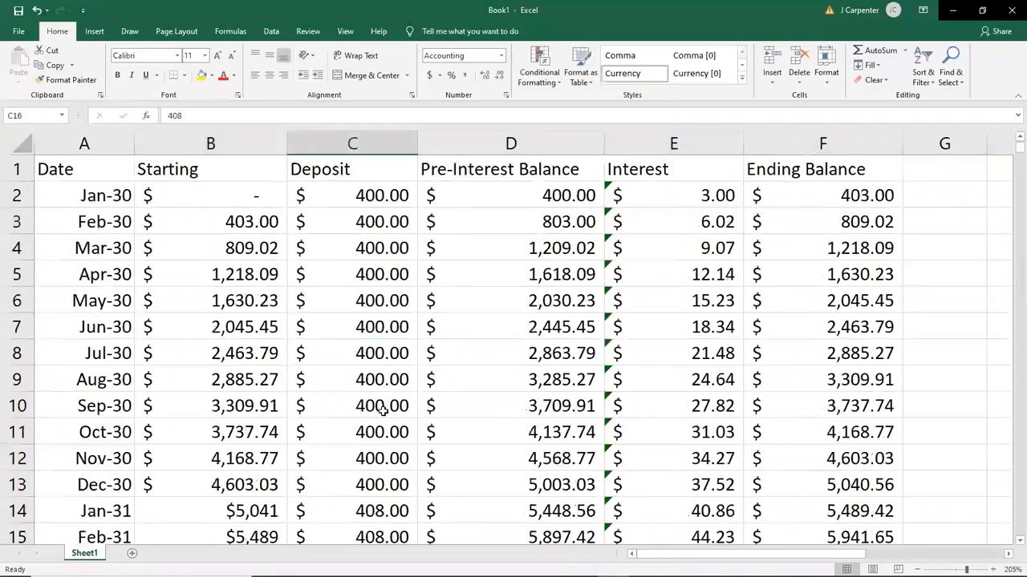
pyautogui.moveTo(371, 195); pyautogui.dragTo(358, 482)
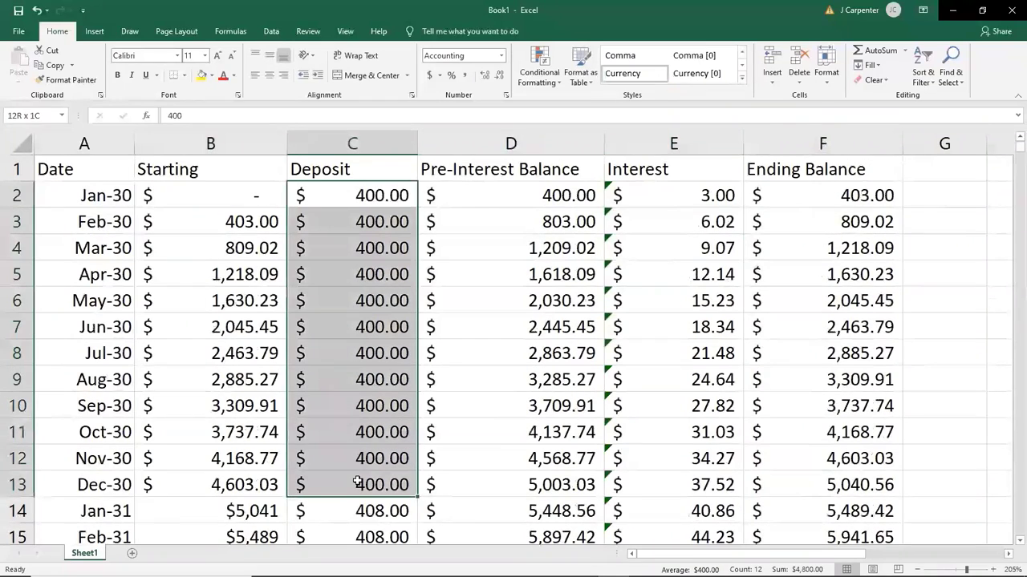
pyautogui.click(476, 275)
# Step: Copy the 2031 deposits in C14:C25 and paste them with their formulas starting at January 2033 in C38
pyautogui.scroll(-2, 451, 294)
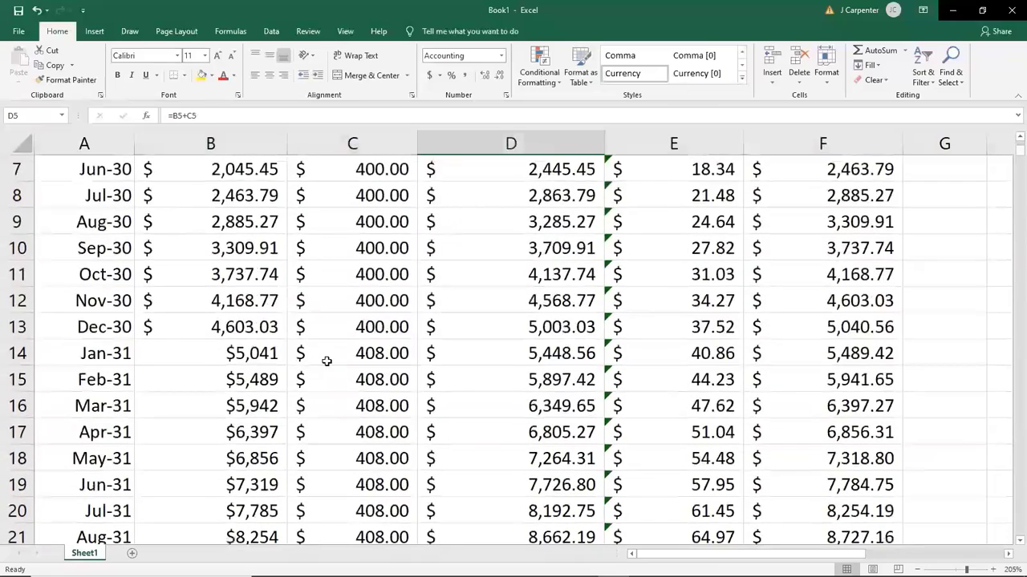
pyautogui.click(327, 361)
pyautogui.scroll(-2, 474, 328)
pyautogui.moveTo(394, 198); pyautogui.dragTo(368, 478)
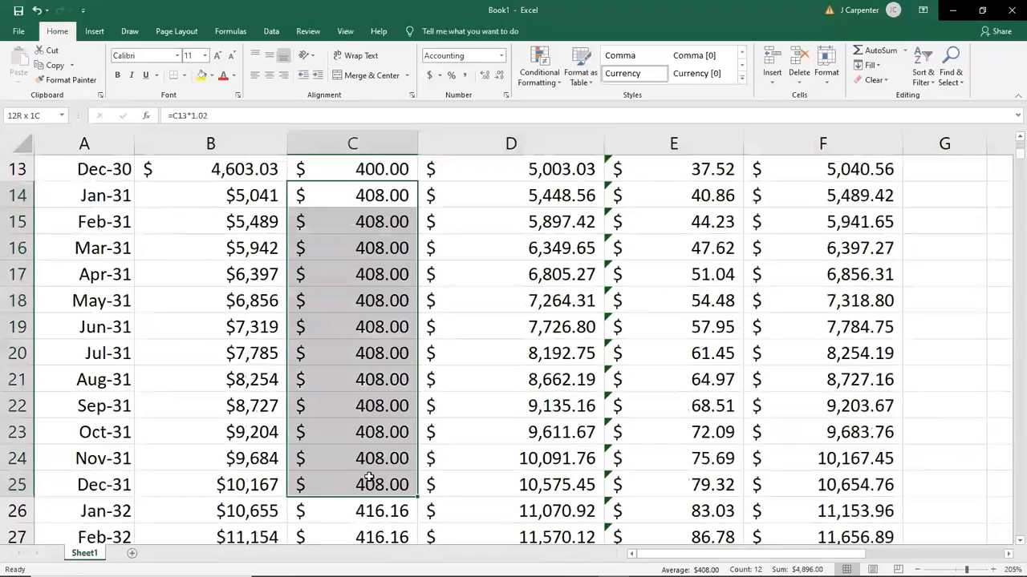
pyautogui.rightClick(350, 195)
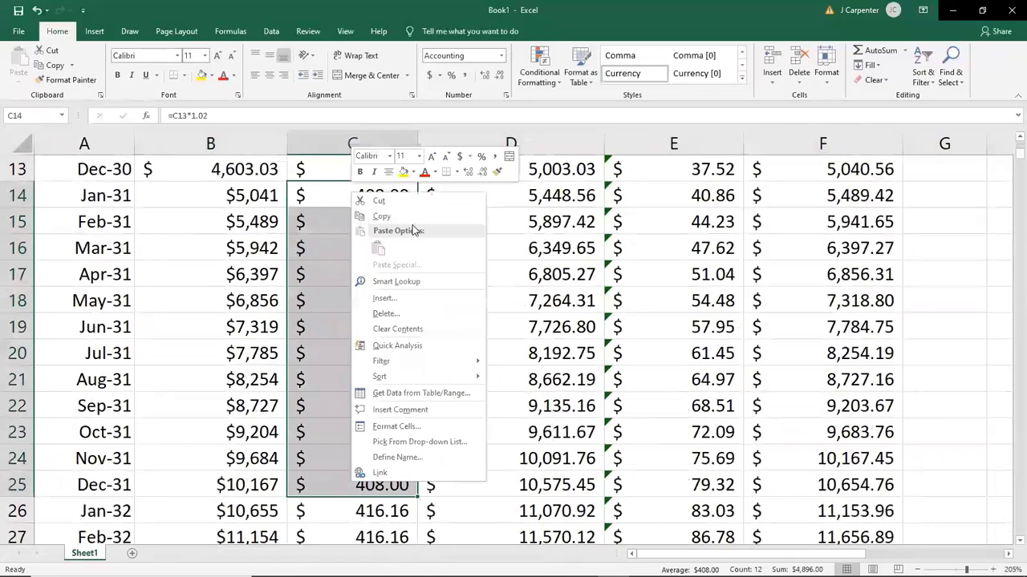
pyautogui.click(377, 214)
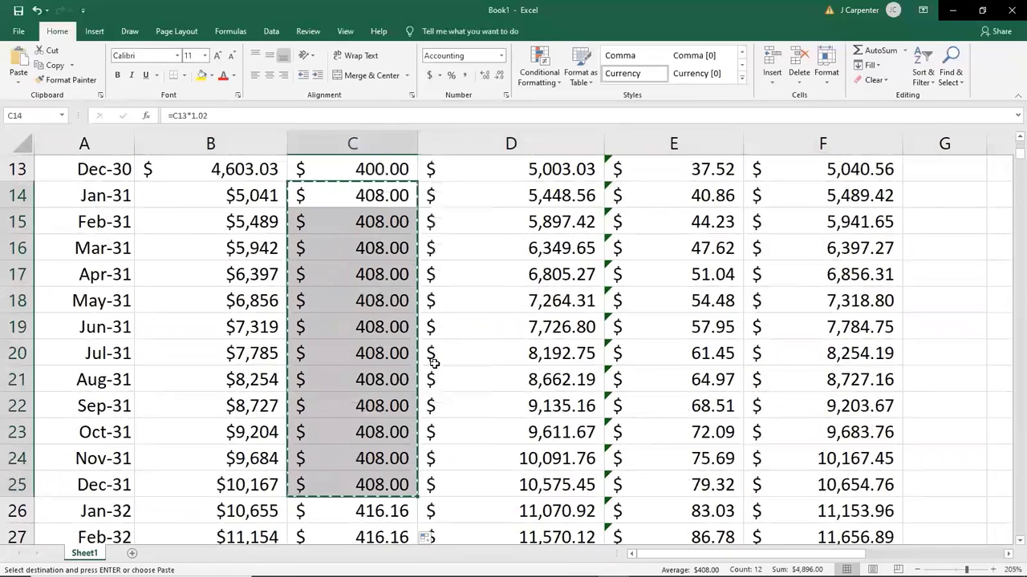
pyautogui.hotkey('ctrl', 'v')
pyautogui.scroll(-2, 434, 377)
pyautogui.scroll(-5, 435, 377)
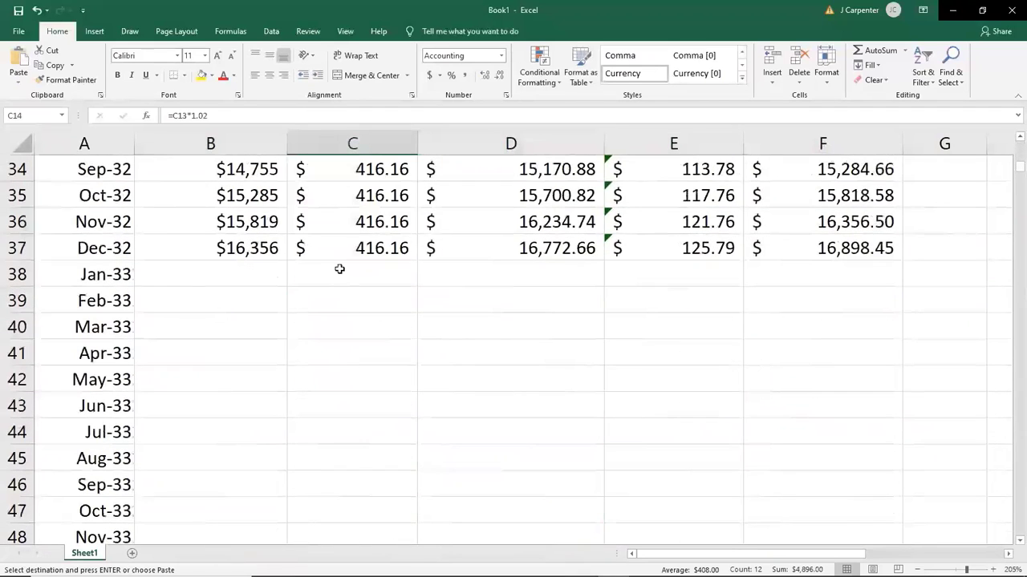
pyautogui.click(344, 274)
pyautogui.rightClick(344, 274)
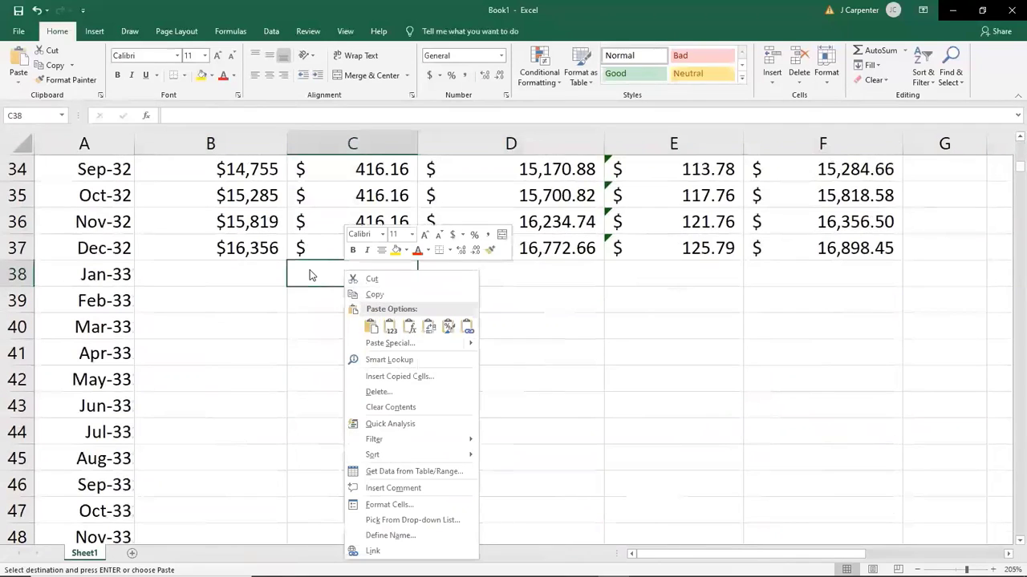
pyautogui.click(370, 327)
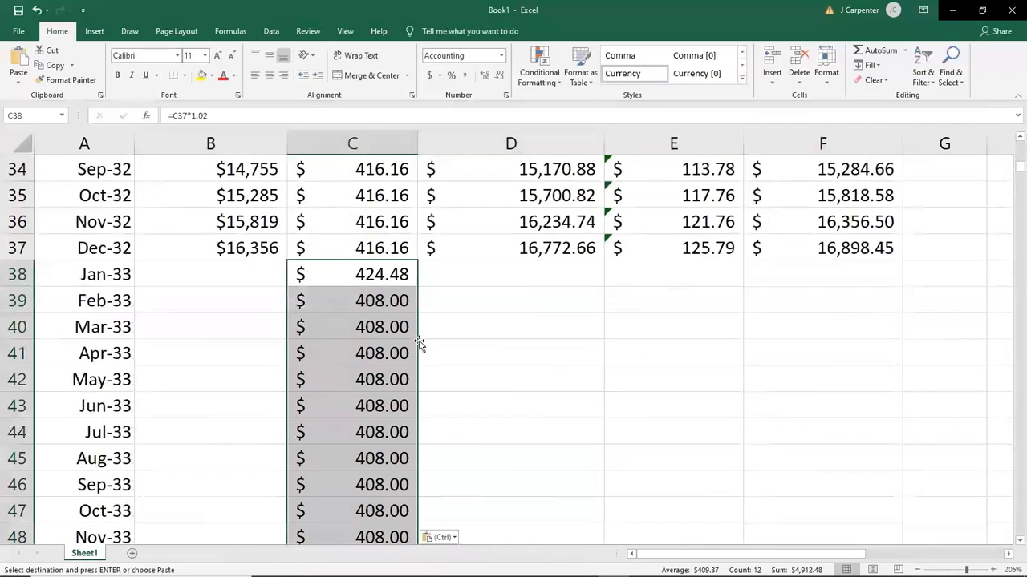
# Step: Check the pasted 2033 deposits and clear the February through December amounts in C39:C49
pyautogui.press('Down')
pyautogui.press('Down')
pyautogui.press('Down')
pyautogui.press('Down')
pyautogui.press('Down')
pyautogui.press('Down')
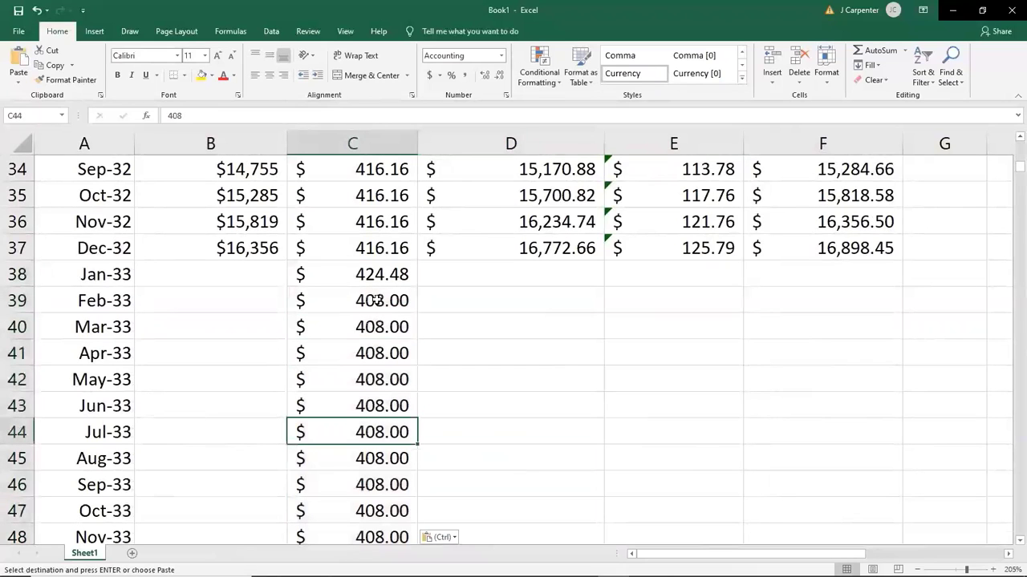
pyautogui.scroll(-1, 373, 293)
pyautogui.moveTo(369, 226); pyautogui.dragTo(384, 478)
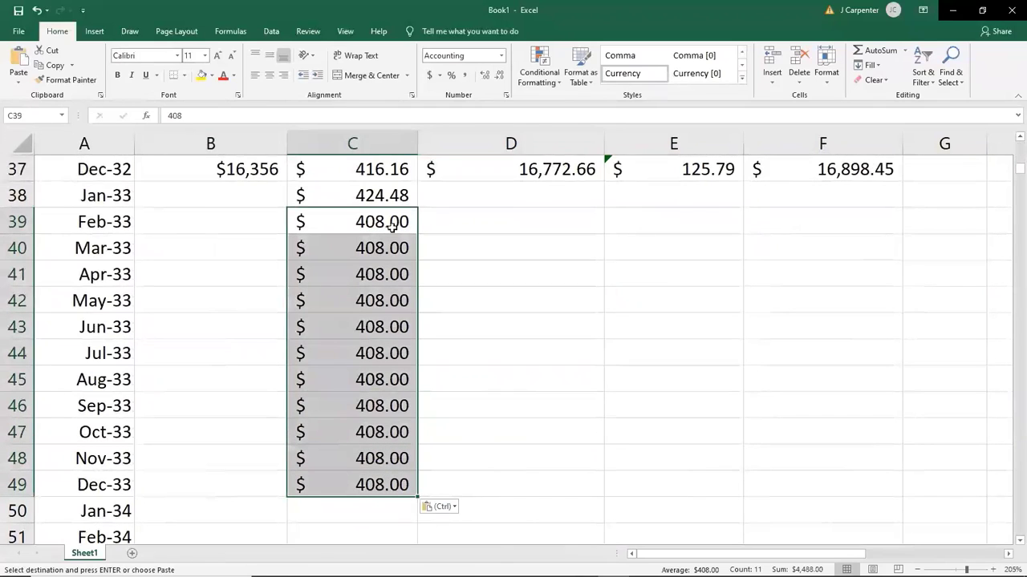
pyautogui.press('Delete')
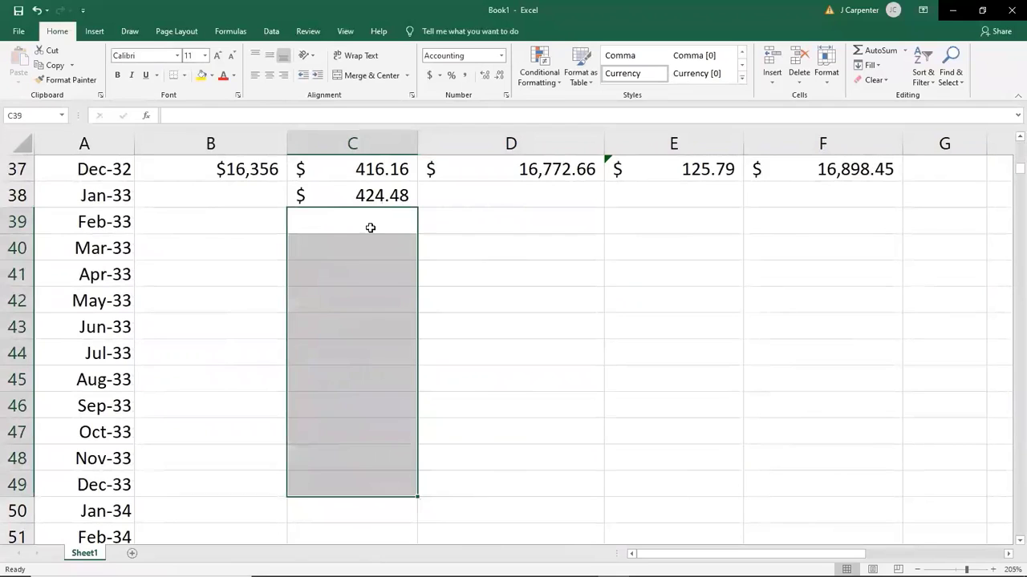
# Step: Enter the formula =$C$38 in C39 so the February 2033 deposit references January's amount absolutely
pyautogui.click(370, 228)
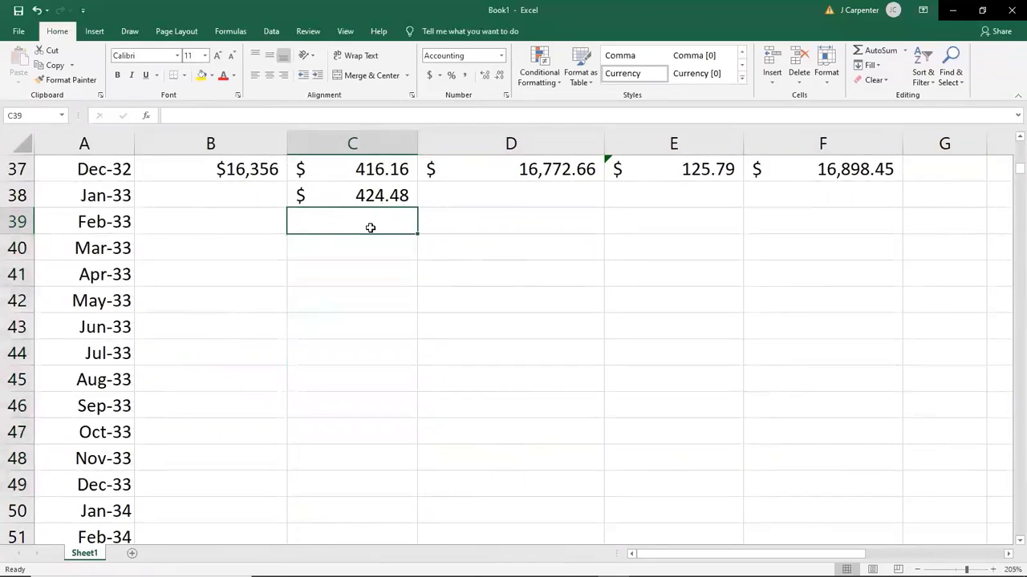
pyautogui.write('=')
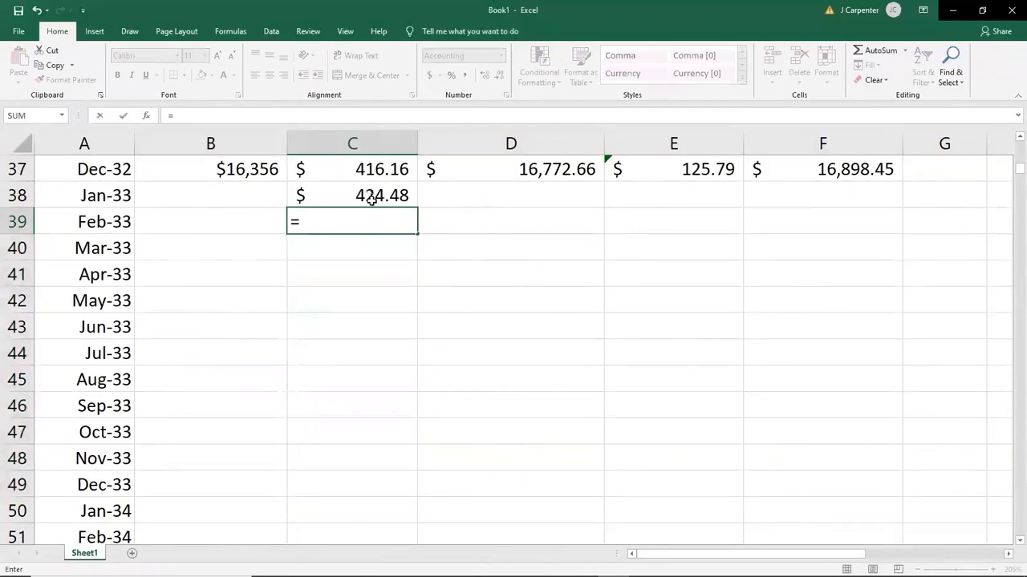
pyautogui.click(372, 200)
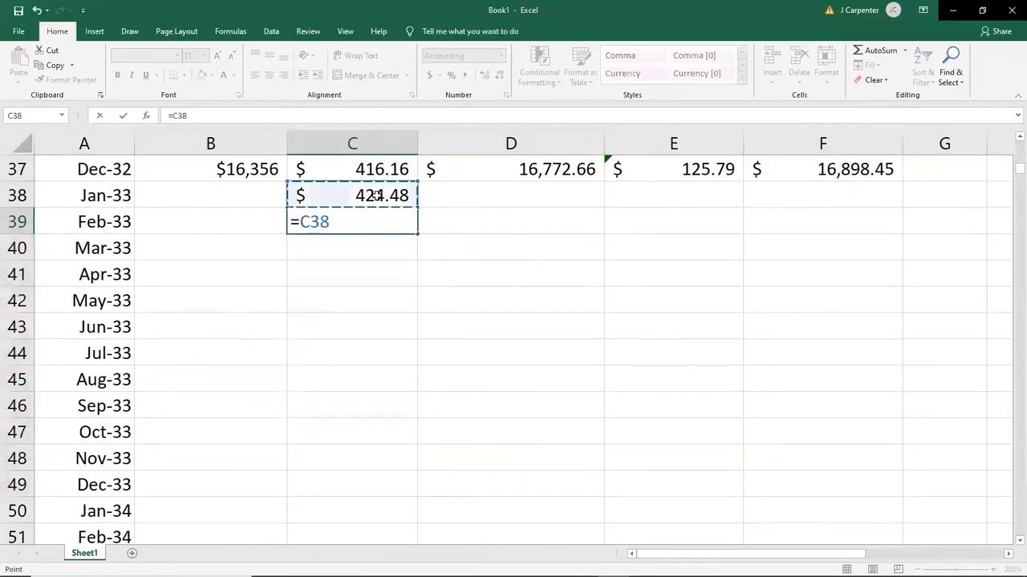
pyautogui.click(305, 222)
pyautogui.press('F4')
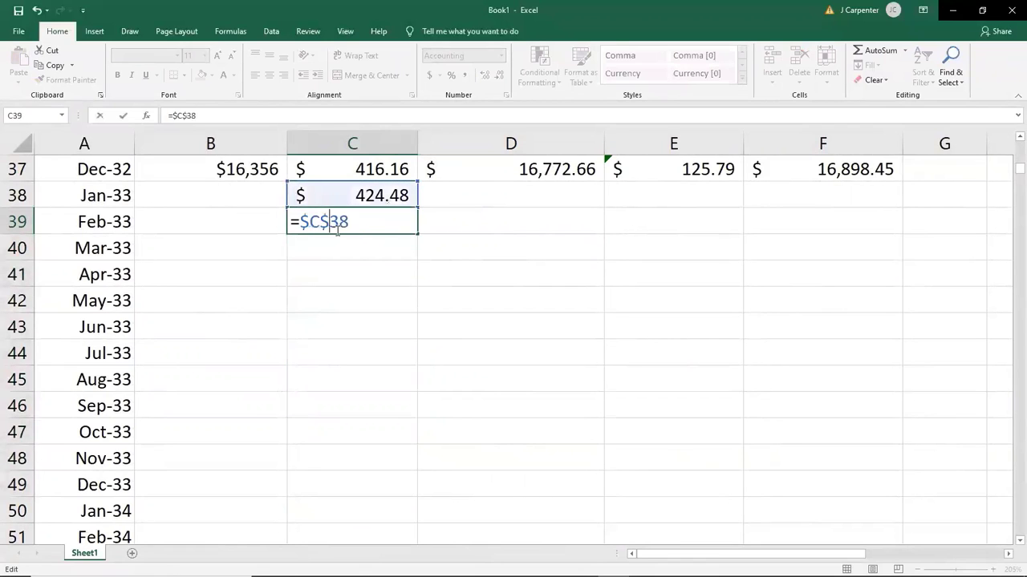
pyautogui.press('Return')
pyautogui.click(348, 228)
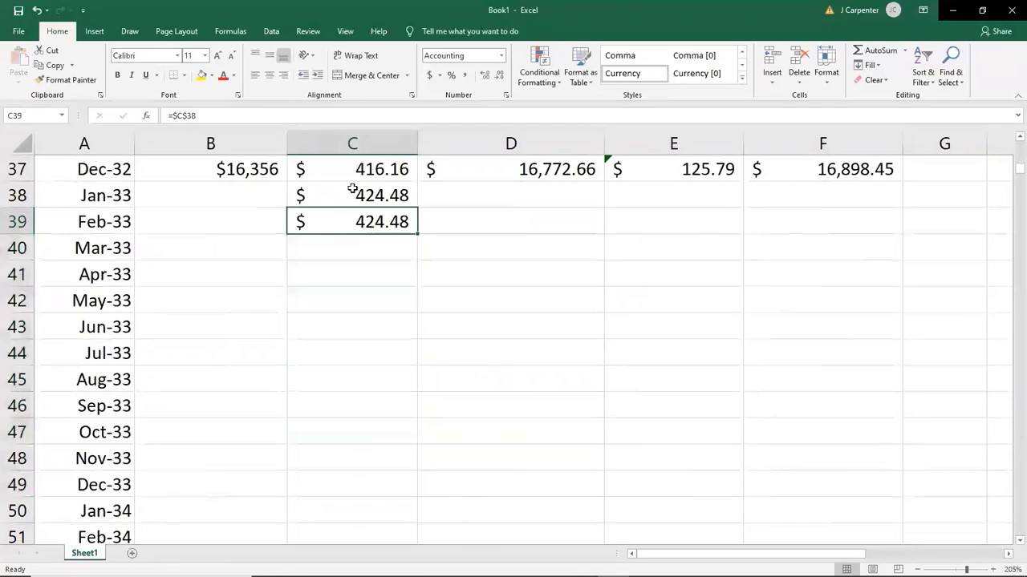
# Step: Fill the February 2033 deposit formula from C39 down through December 2033 in C49
pyautogui.click(350, 197)
pyautogui.click(378, 224)
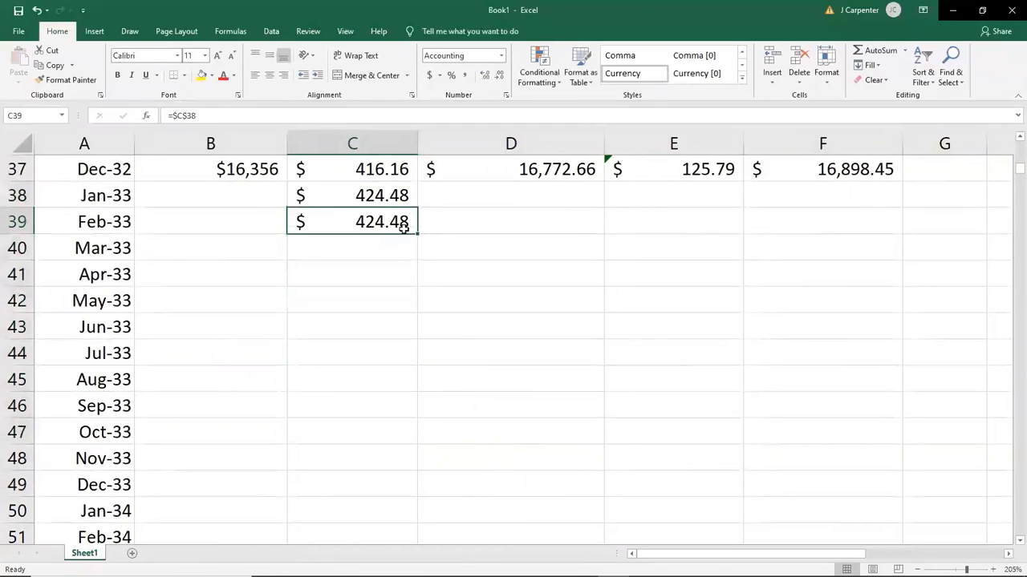
pyautogui.moveTo(416, 231); pyautogui.dragTo(364, 489)
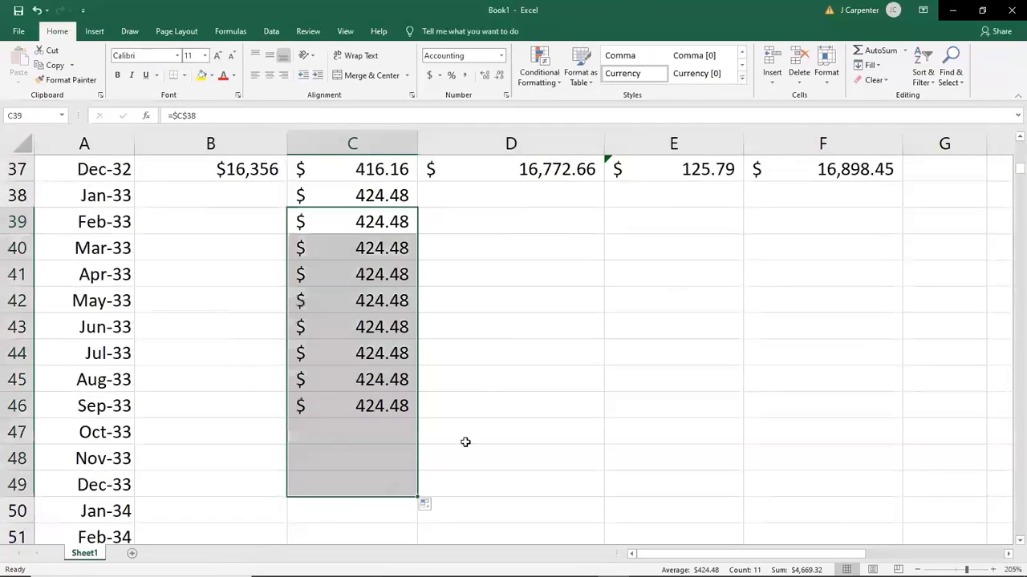
pyautogui.click(441, 375)
# Step: Copy the 2033 deposits in C38:C49, paste them starting at January 2034 in C50, and check the pasted January and February formulas
pyautogui.moveTo(363, 201); pyautogui.dragTo(379, 481)
pyautogui.hotkey('ctrl', 'c')
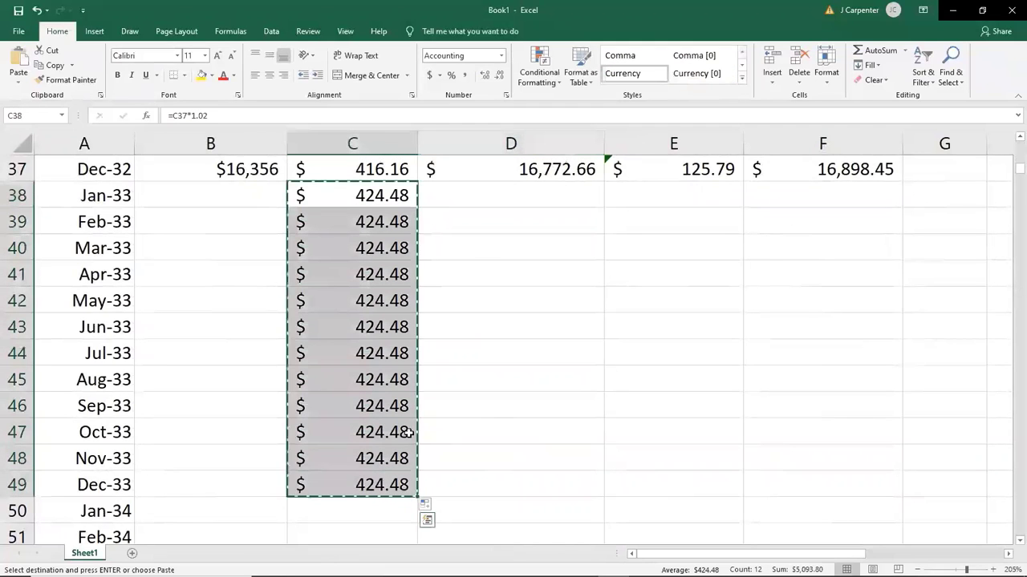
pyautogui.scroll(-3, 383, 376)
pyautogui.click(345, 268)
pyautogui.hotkey('ctrl', 'v')
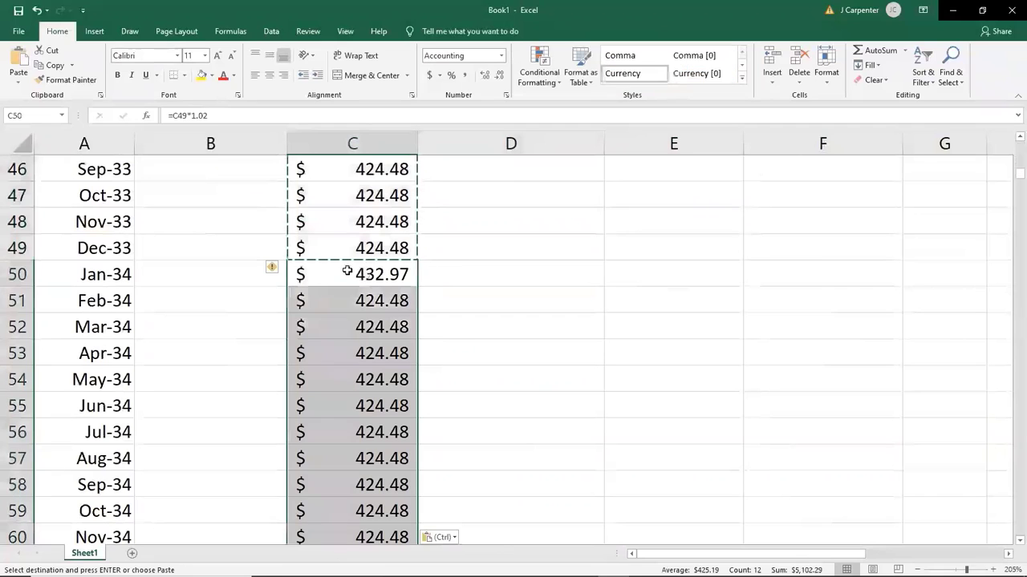
pyautogui.click(473, 298)
pyautogui.press('Up')
pyautogui.press('Left')
pyautogui.click(388, 304)
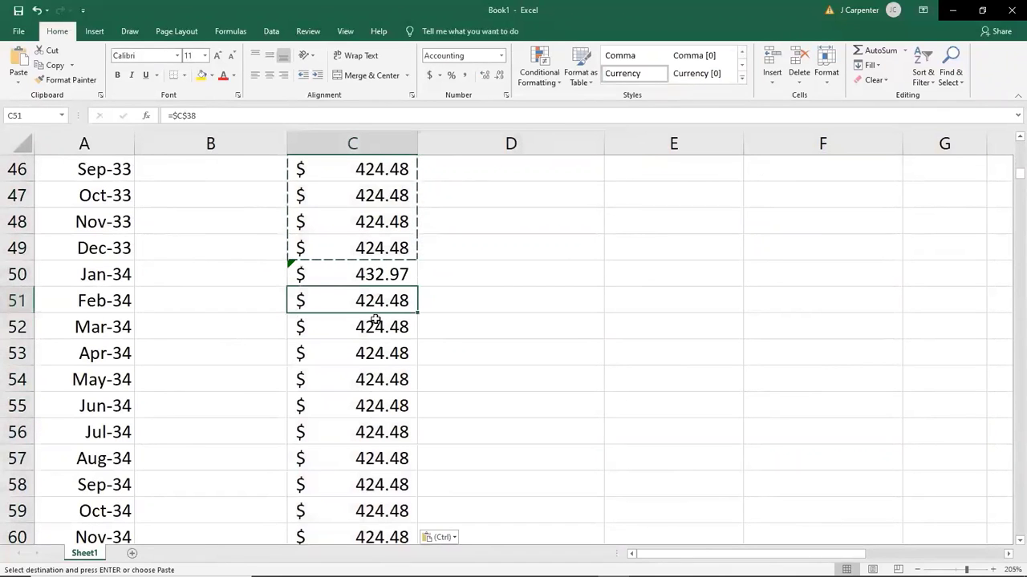
# Step: Copy the header and January 2030 rows, A1:F2, into a new blank workbook and widen its columns
pyautogui.scroll(15, 376, 321)
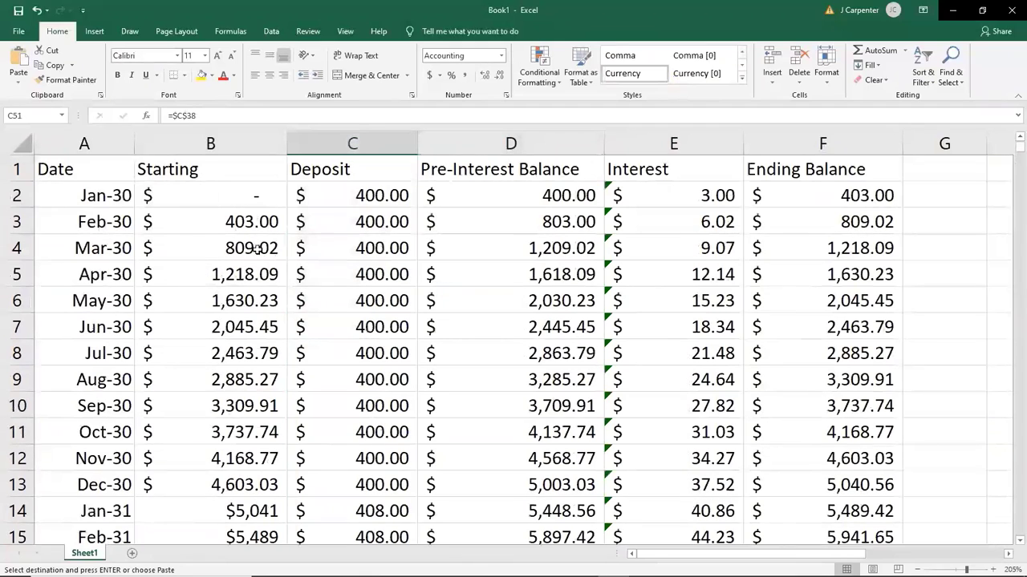
pyautogui.click(96, 202)
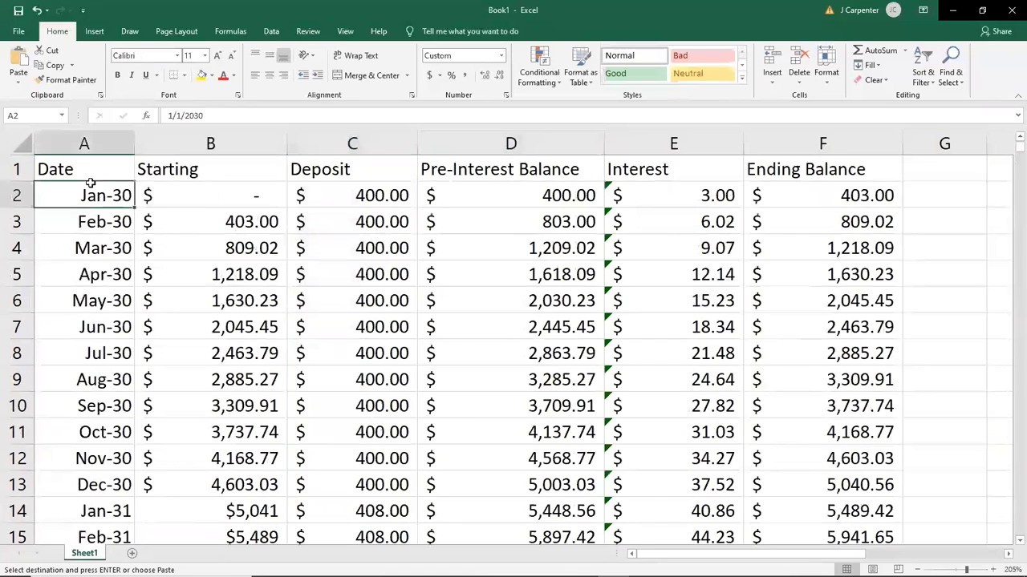
pyautogui.moveTo(85, 172); pyautogui.dragTo(809, 187)
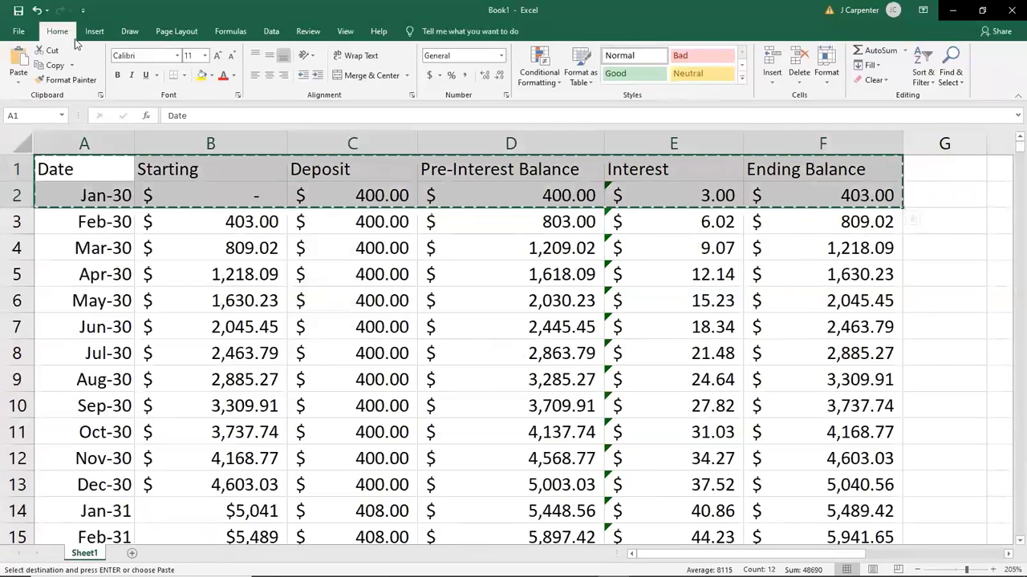
pyautogui.click(19, 32)
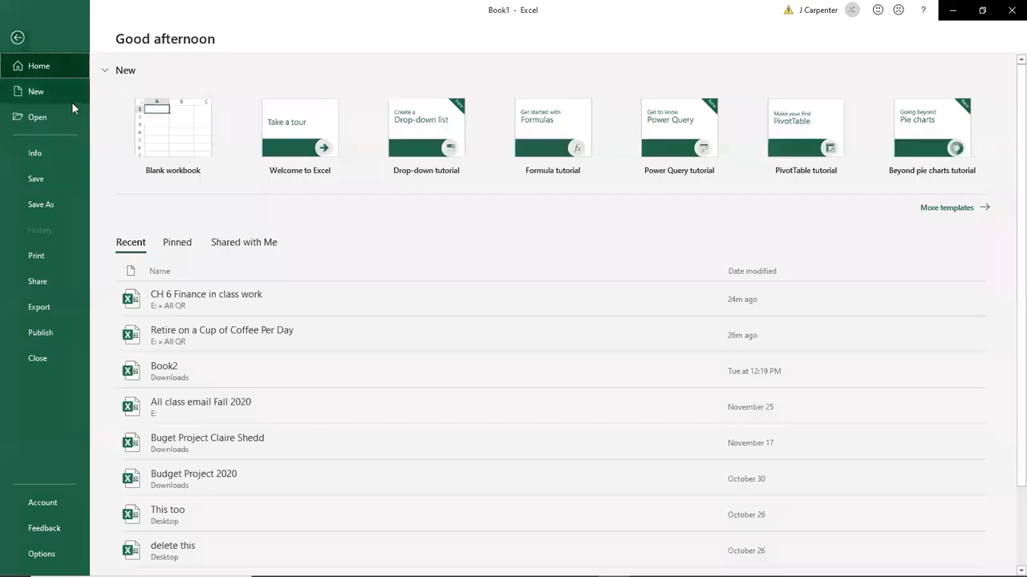
pyautogui.click(159, 161)
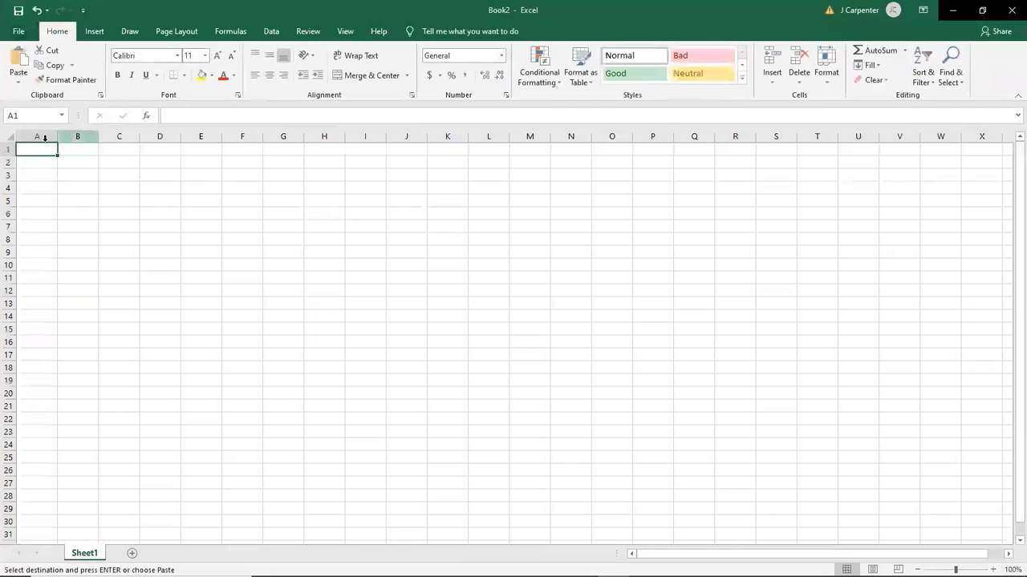
pyautogui.hotkey('ctrl', 'v')
pyautogui.moveTo(73, 140); pyautogui.dragTo(280, 136)
pyautogui.moveTo(366, 137); pyautogui.dragTo(425, 137)
# Step: Try to replace the date in A2 with the year 2030
pyautogui.click(77, 165)
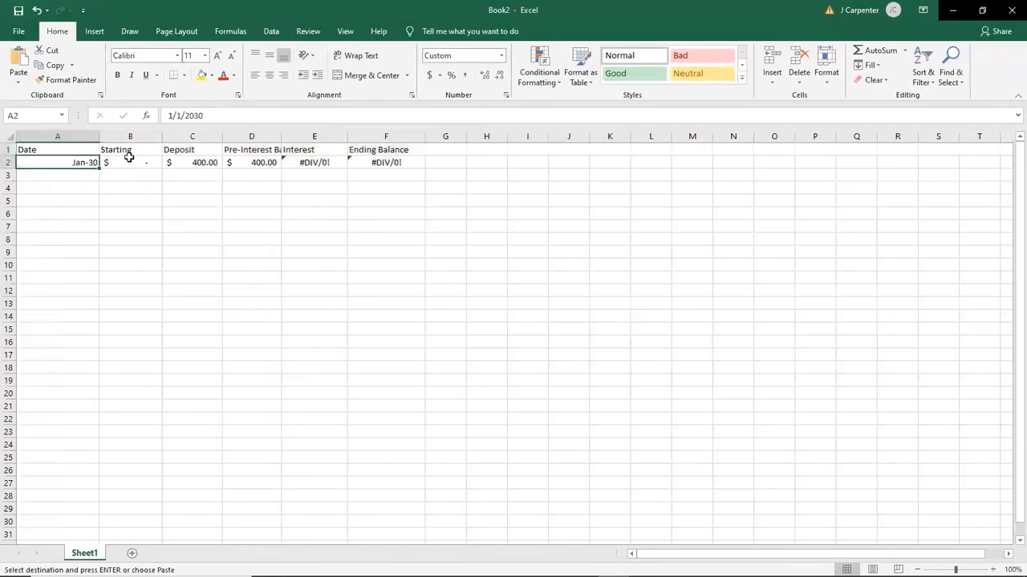
pyautogui.write('2030')
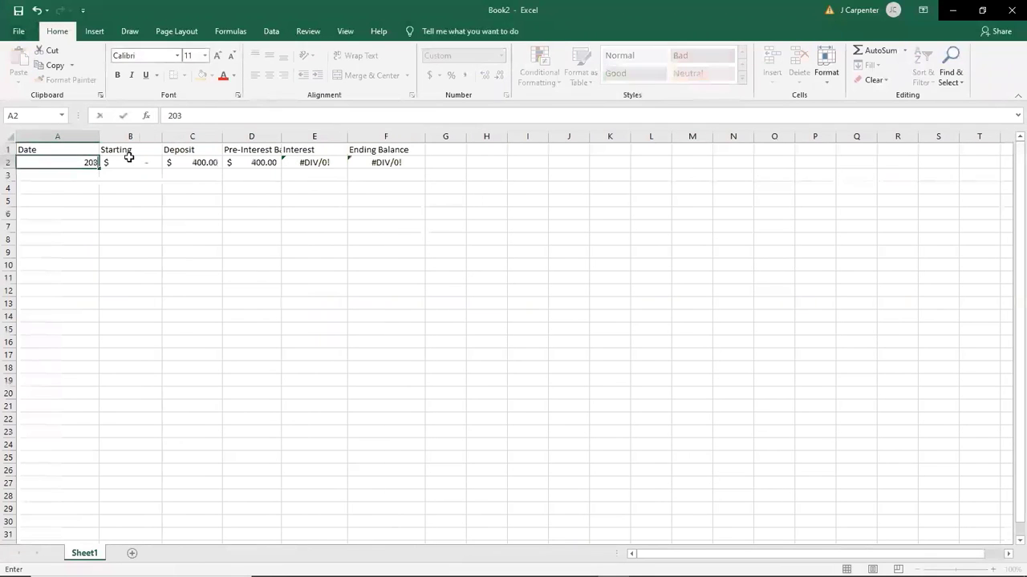
pyautogui.press('Return')
pyautogui.click(93, 164)
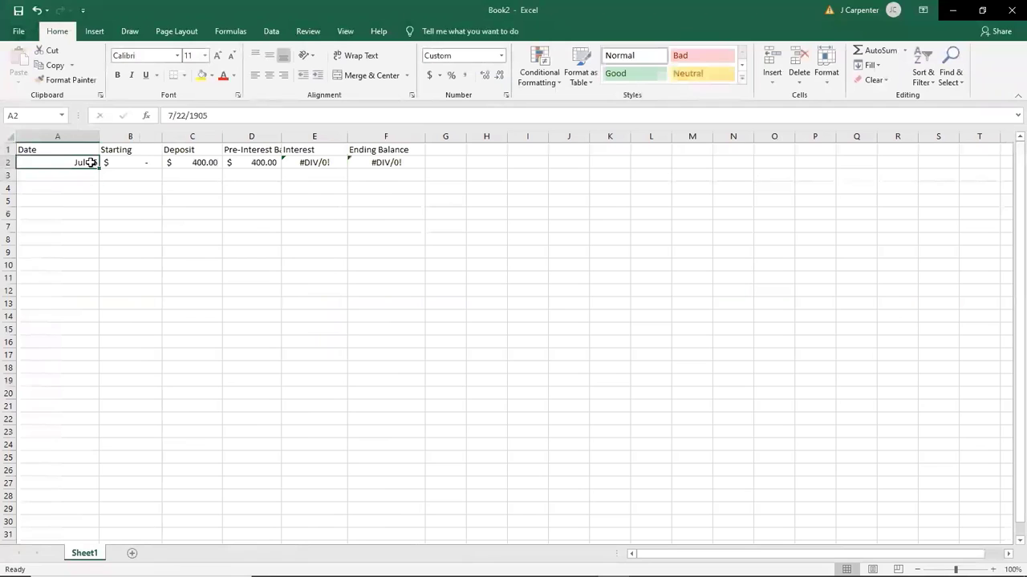
pyautogui.moveTo(229, 117); pyautogui.dragTo(153, 124)
pyautogui.write('2030')
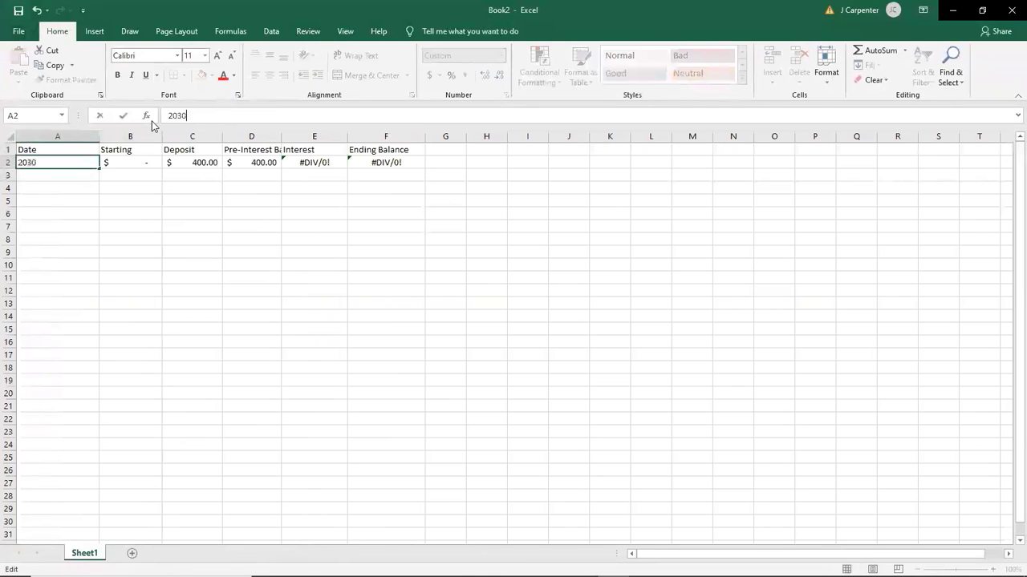
pyautogui.press('Return')
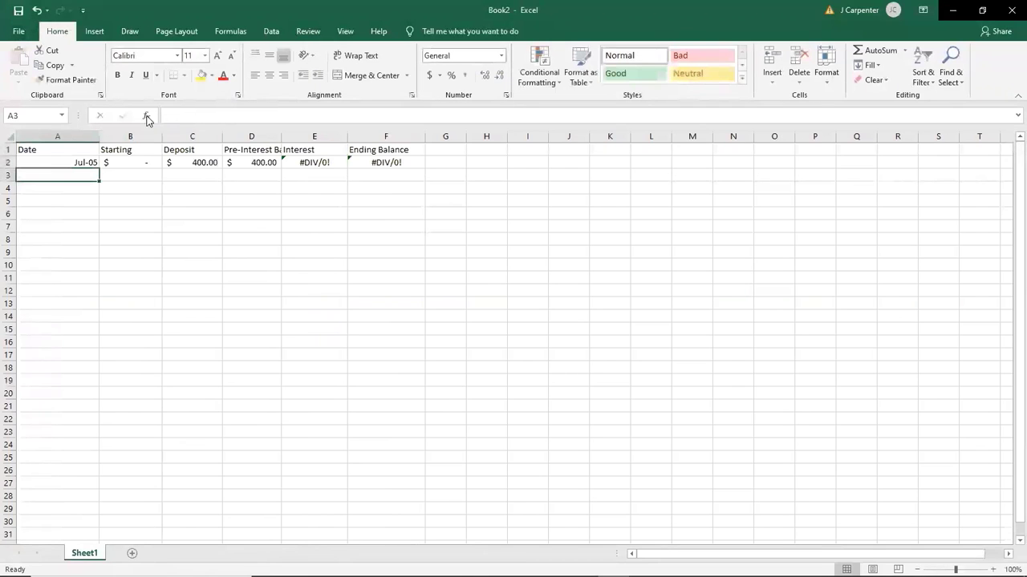
pyautogui.click(71, 163)
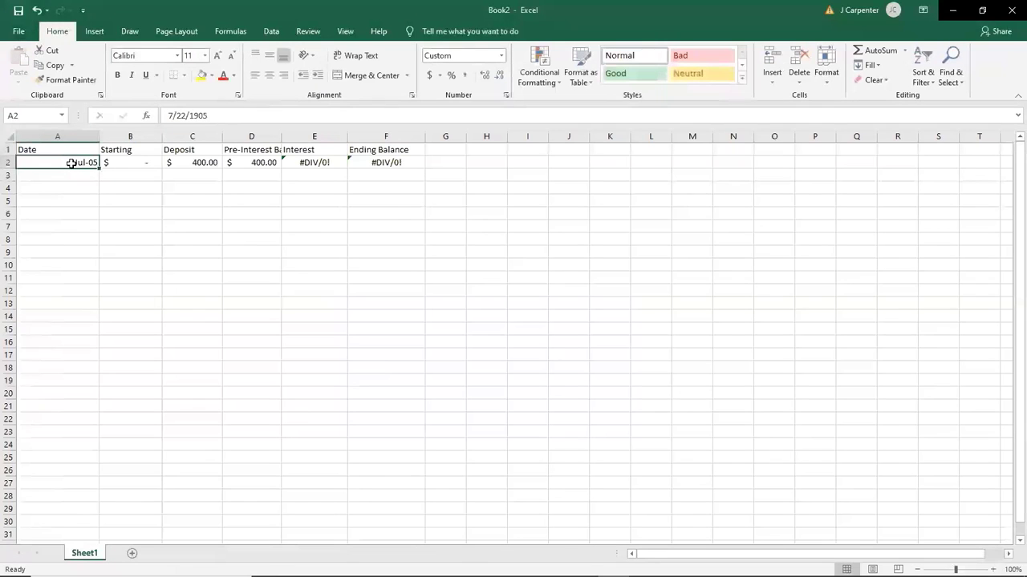
# Step: Copy only the header row, Date through Ending Balance, into another new blank workbook starting at A1
pyautogui.moveTo(46, 149); pyautogui.dragTo(351, 144)
pyautogui.hotkey('ctrl', 'c')
pyautogui.click(18, 31)
pyautogui.click(163, 126)
pyautogui.hotkey('ctrl', 'v')
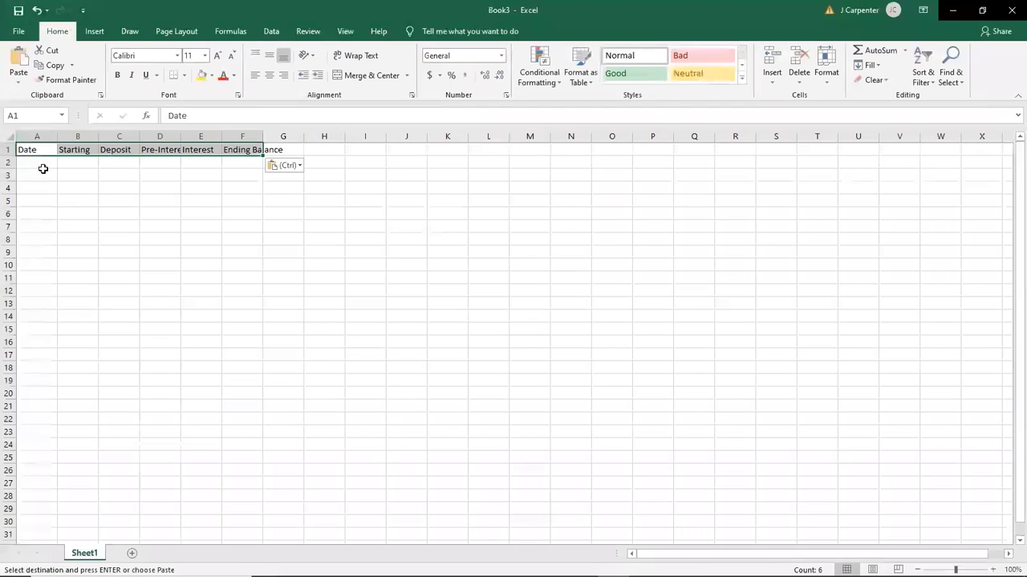
# Step: Enter the year 2030 in A2 and a starting balance of 0 in B2
pyautogui.click(46, 164)
pyautogui.write('2030')
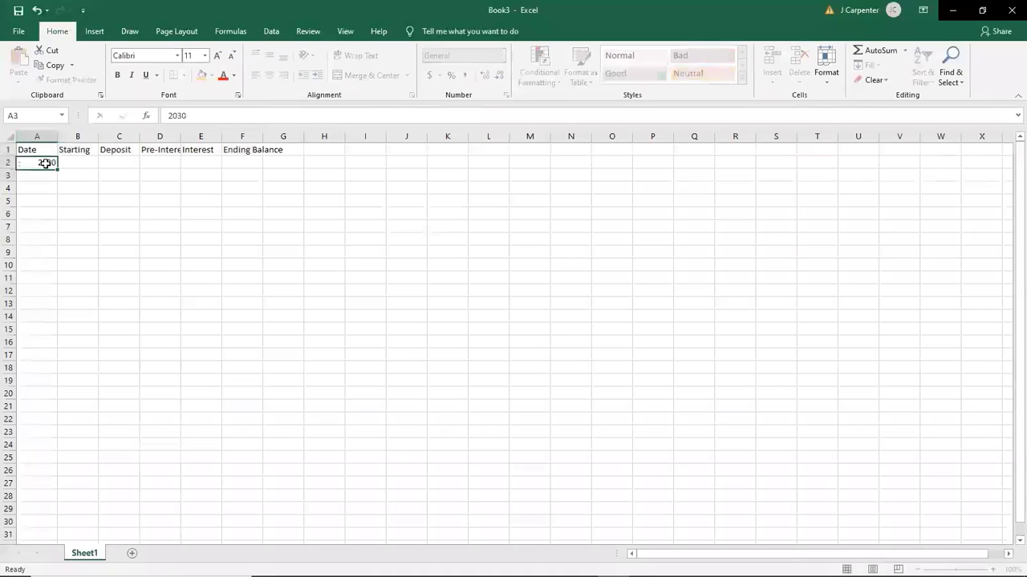
pyautogui.press('Return')
pyautogui.click(75, 162)
pyautogui.write('0')
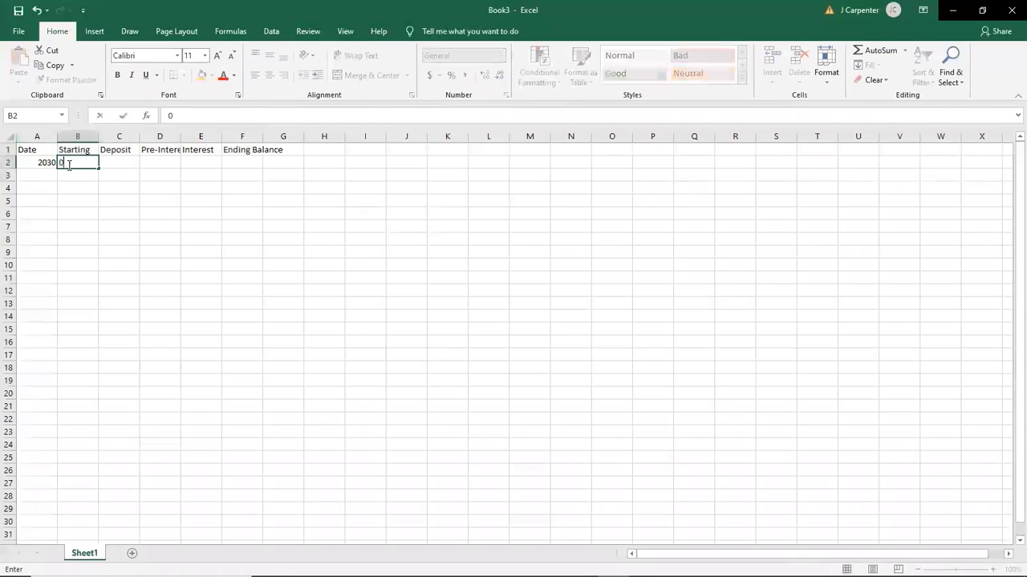
pyautogui.press('Return')
# Step: Apply the dollar Accounting format to B2:G2, and enter 0 as the starting balance in B2 and 4800 as the deposit in C2
pyautogui.moveTo(74, 163); pyautogui.dragTo(270, 160)
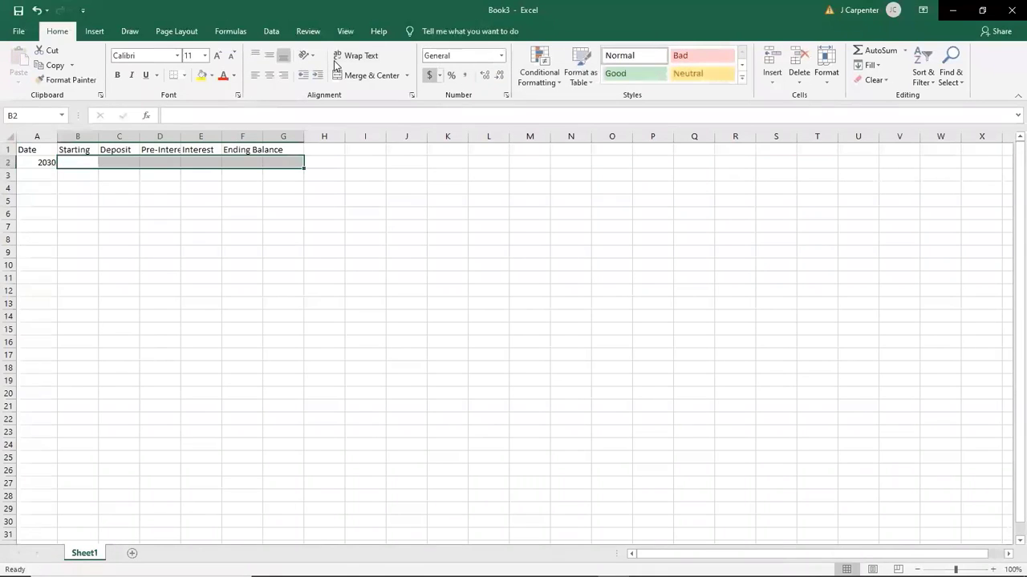
pyautogui.click(75, 159)
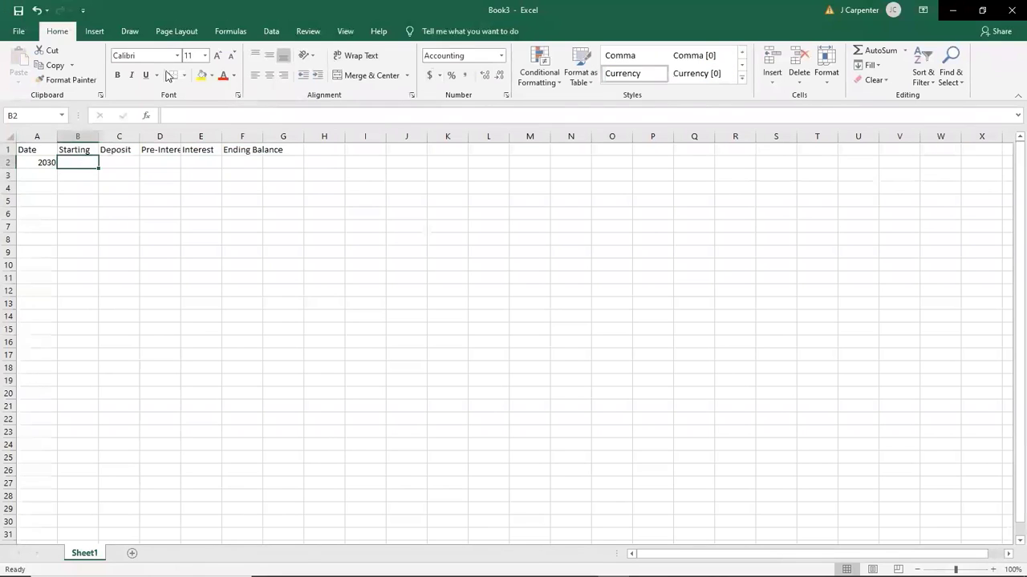
pyautogui.write('0')
pyautogui.press('Tab')
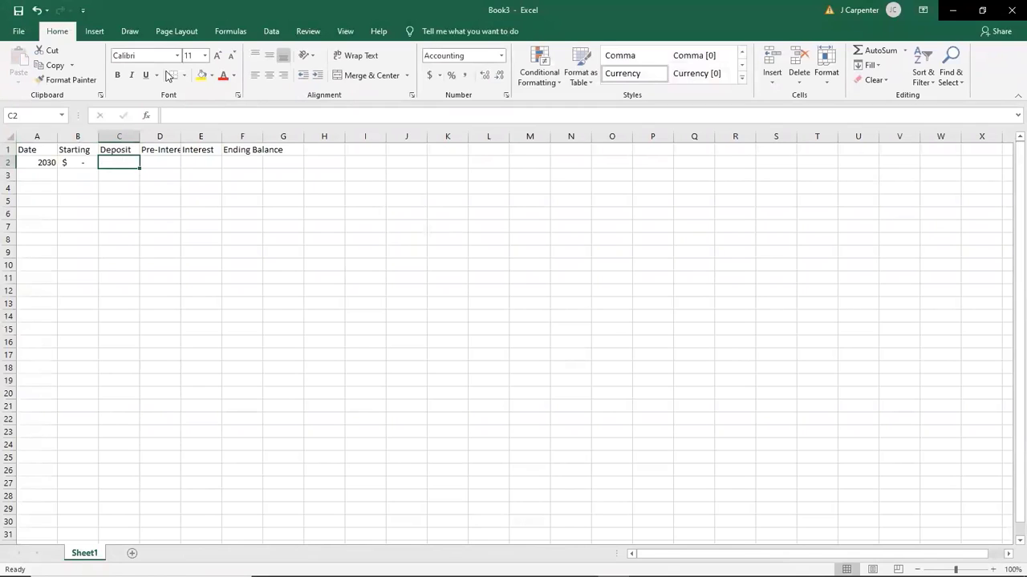
pyautogui.write('4800')
pyautogui.press('Tab')
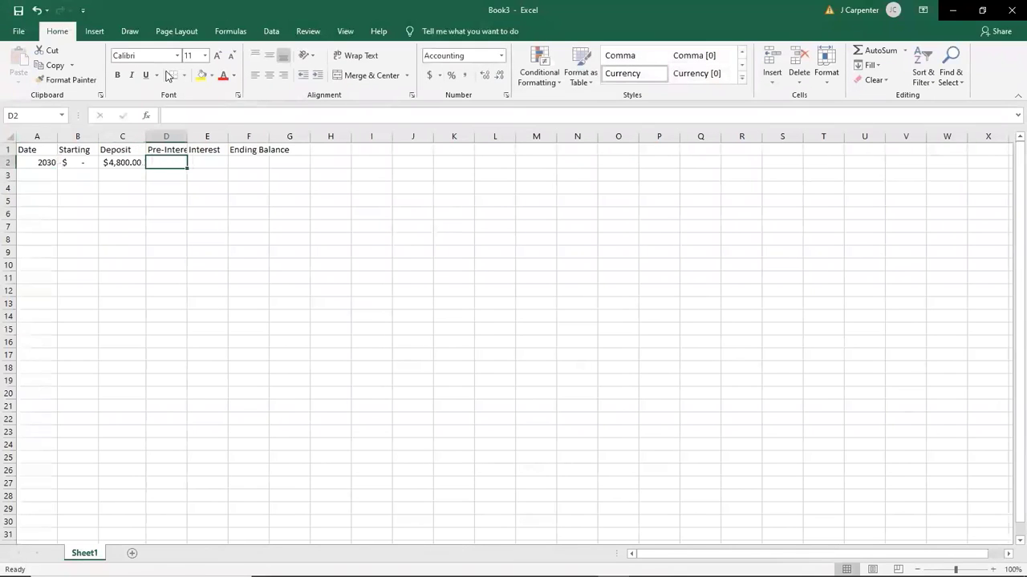
# Step: Enter the pre-interest balance formula =B2+C2 in D2
pyautogui.write('=')
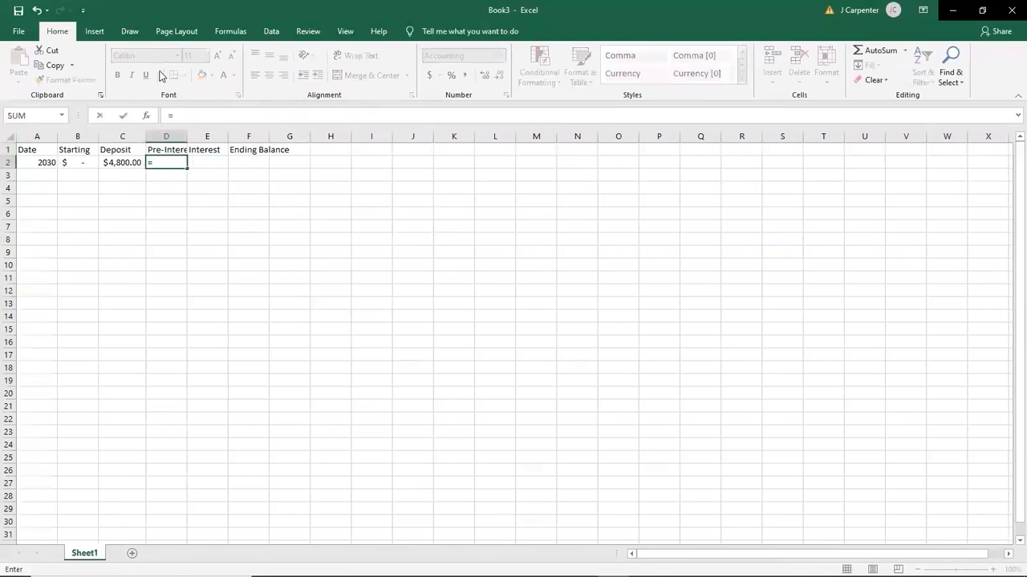
pyautogui.click(84, 164)
pyautogui.write('+')
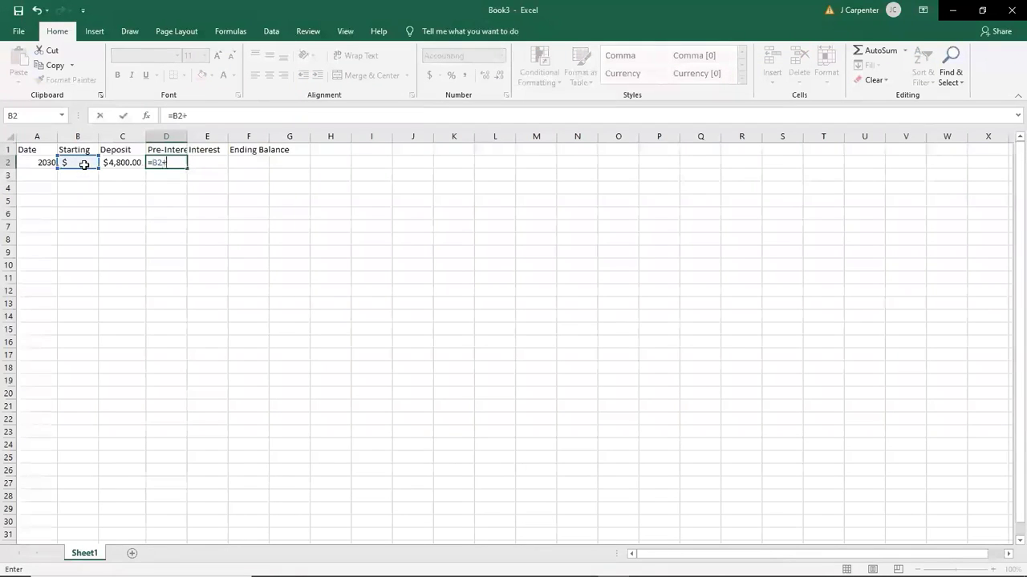
pyautogui.click(120, 161)
pyautogui.press('Return')
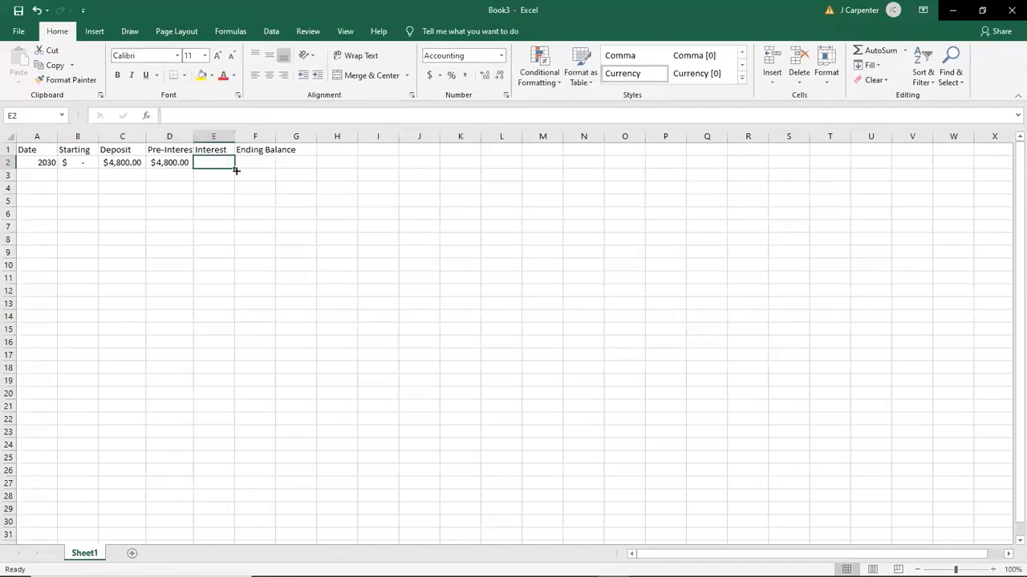
# Step: Enter the annual interest formula =0.09*D2 in E2
pyautogui.write('=')
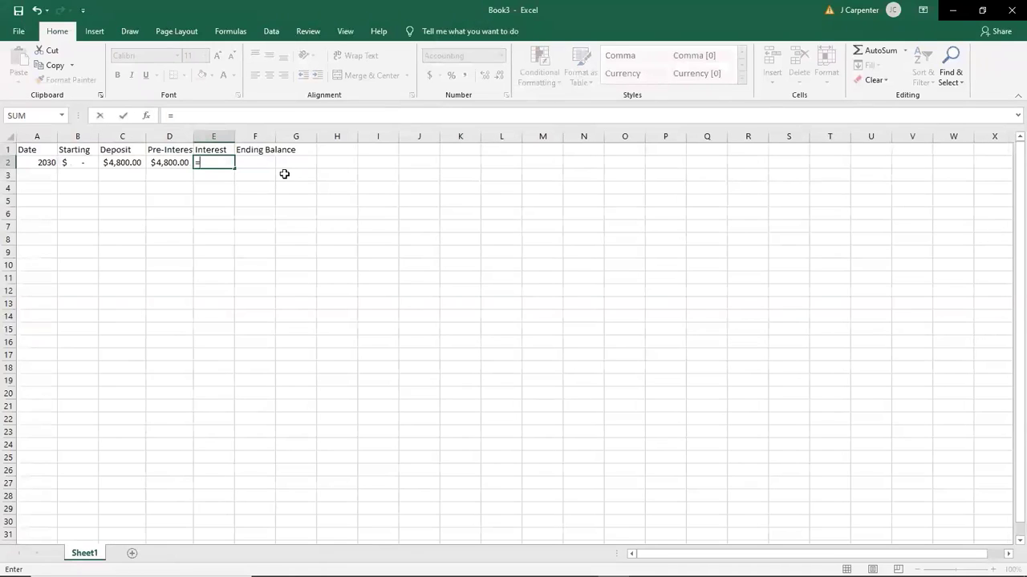
pyautogui.write('0')
pyautogui.write('.0')
pyautogui.press('BackSpace')
pyautogui.write('09*')
pyautogui.click(166, 162)
pyautogui.press('Return')
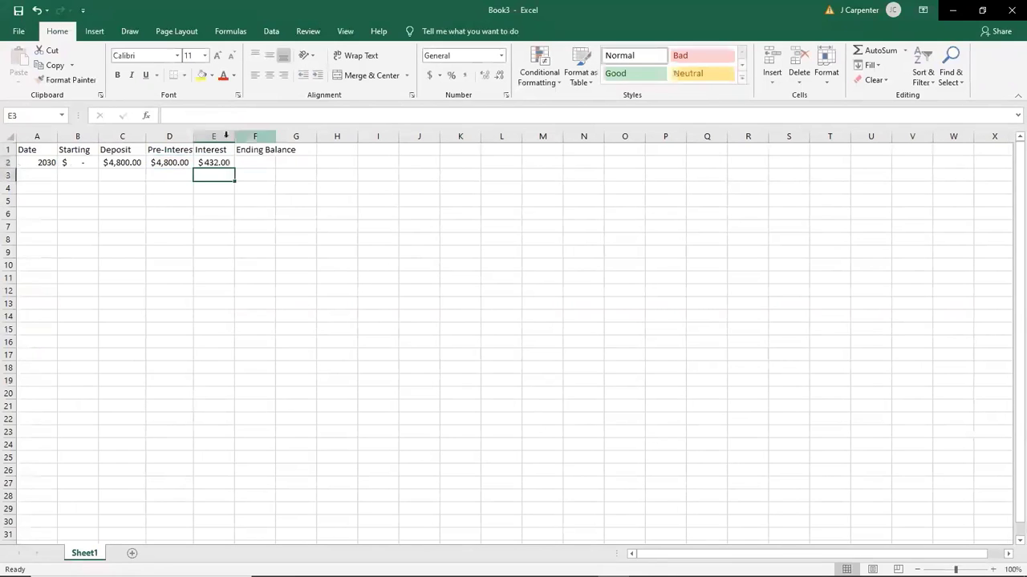
# Step: Enter the ending balance formula =D2+E2 in F2
pyautogui.click(254, 162)
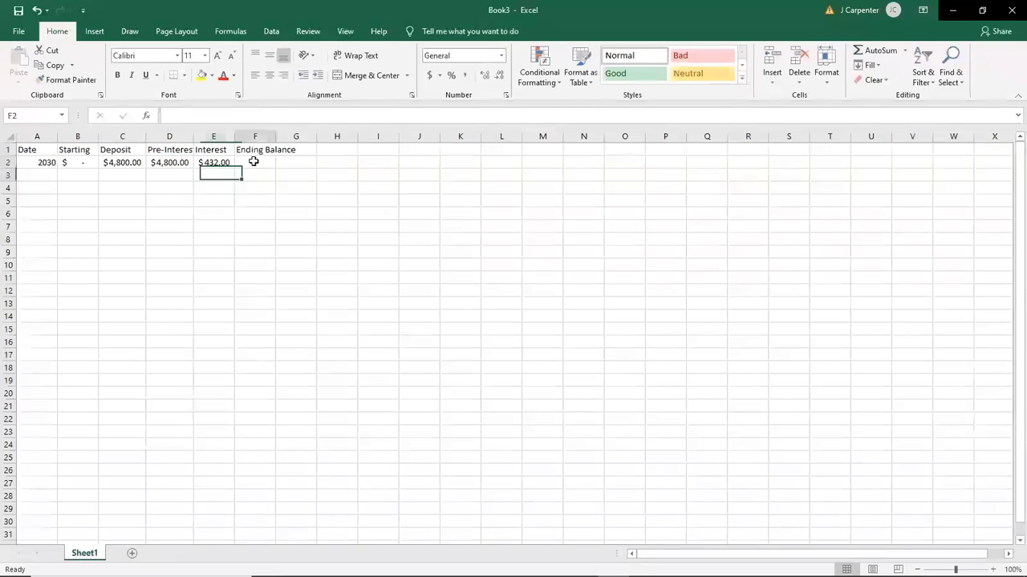
pyautogui.write('=')
pyautogui.click(162, 162)
pyautogui.write('+')
pyautogui.click(207, 162)
pyautogui.press('Return')
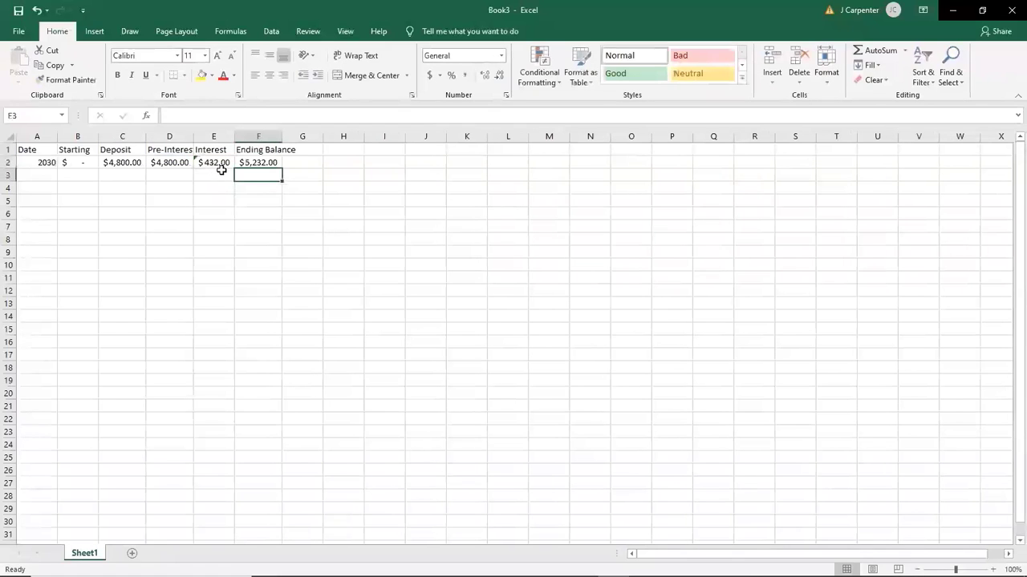
# Step: Try to extend the year series by filling A2 down into A3
pyautogui.click(43, 164)
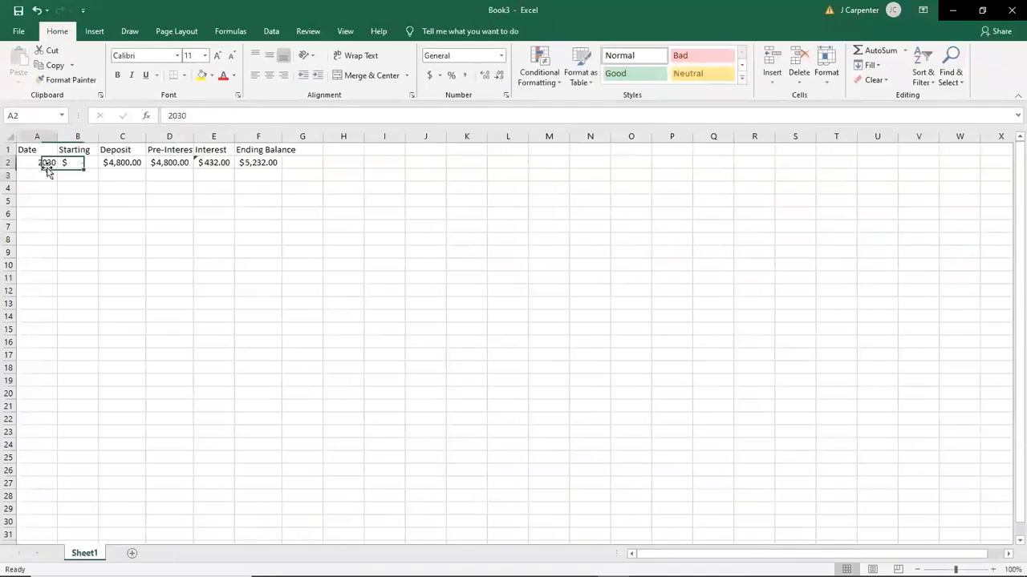
pyautogui.moveTo(58, 172); pyautogui.dragTo(81, 187)
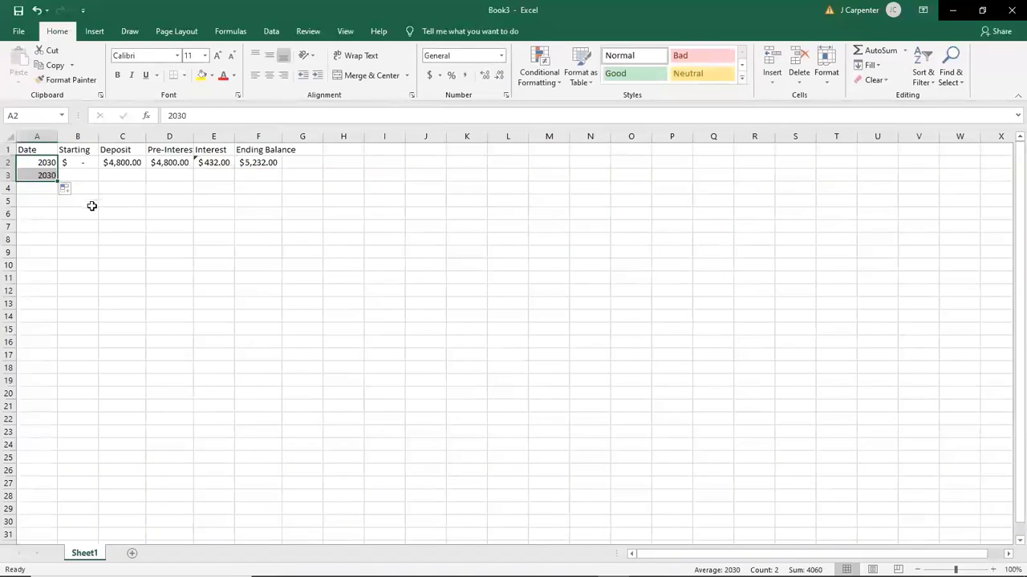
pyautogui.click(87, 212)
# Step: Enter 2031 in A3 and fill the yearly series from A2:A3 down to 2074 in A46
pyautogui.click(47, 175)
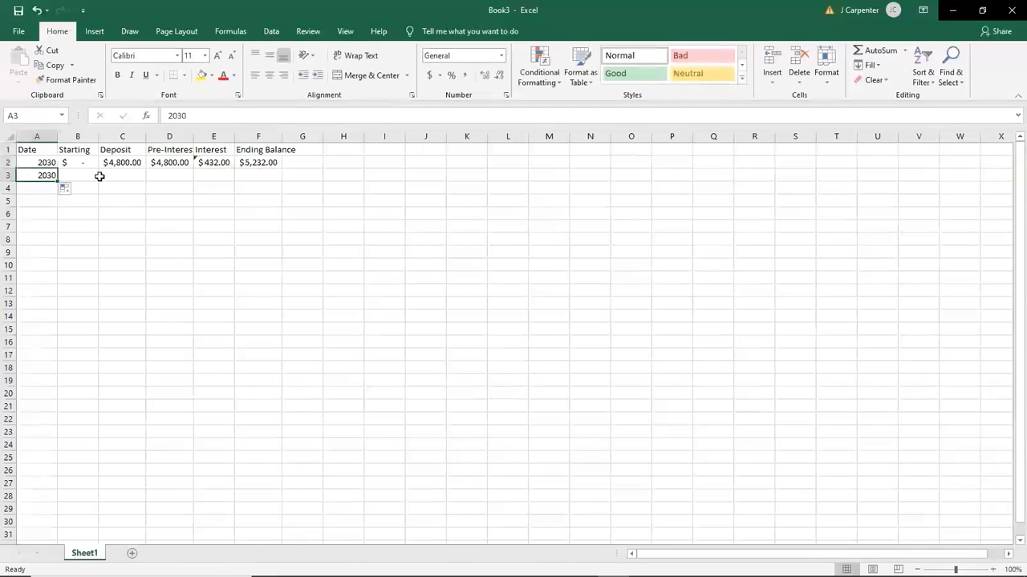
pyautogui.write('2031')
pyautogui.press('Return')
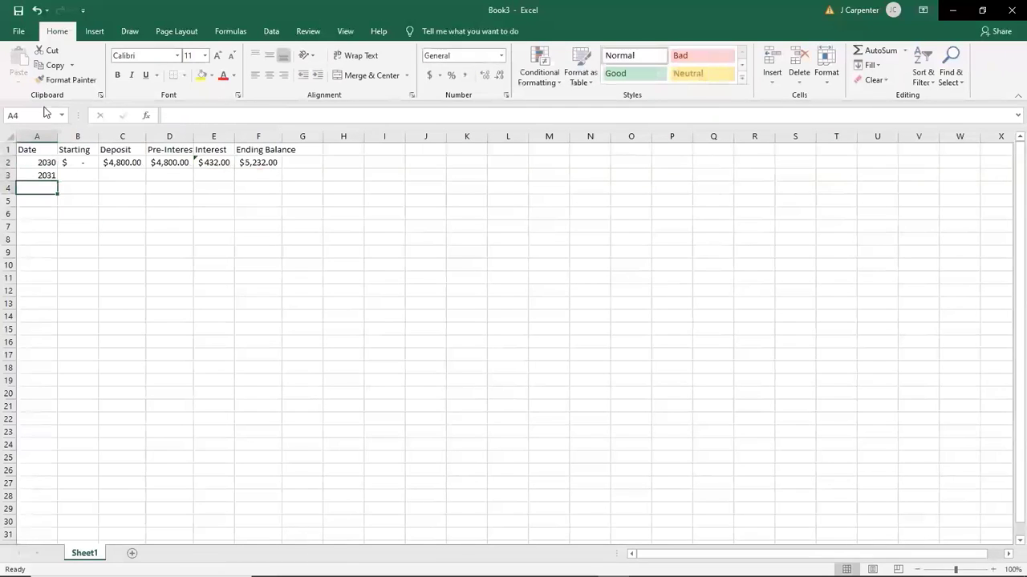
pyautogui.click(46, 162)
pyautogui.moveTo(45, 162); pyautogui.dragTo(38, 485)
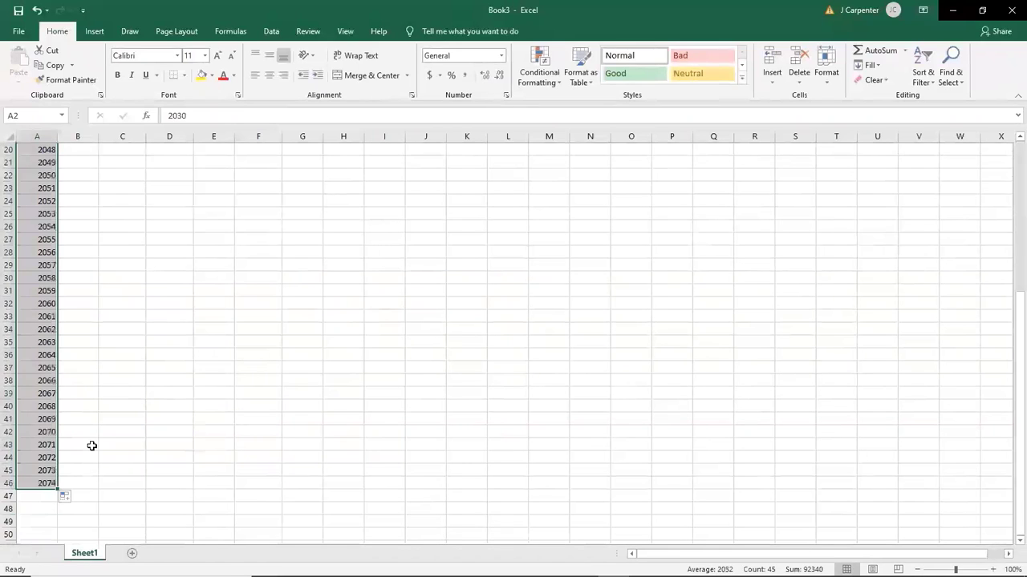
# Step: Enter the 2031 starting balance in B3 as the previous year's ending balance with =F2
pyautogui.scroll(6, 125, 431)
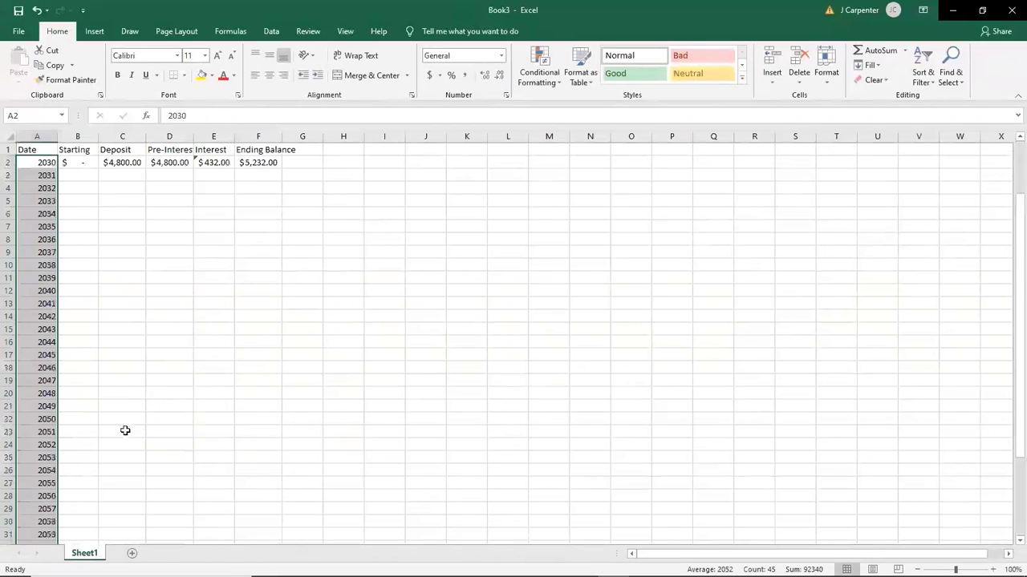
pyautogui.click(87, 175)
pyautogui.write('=')
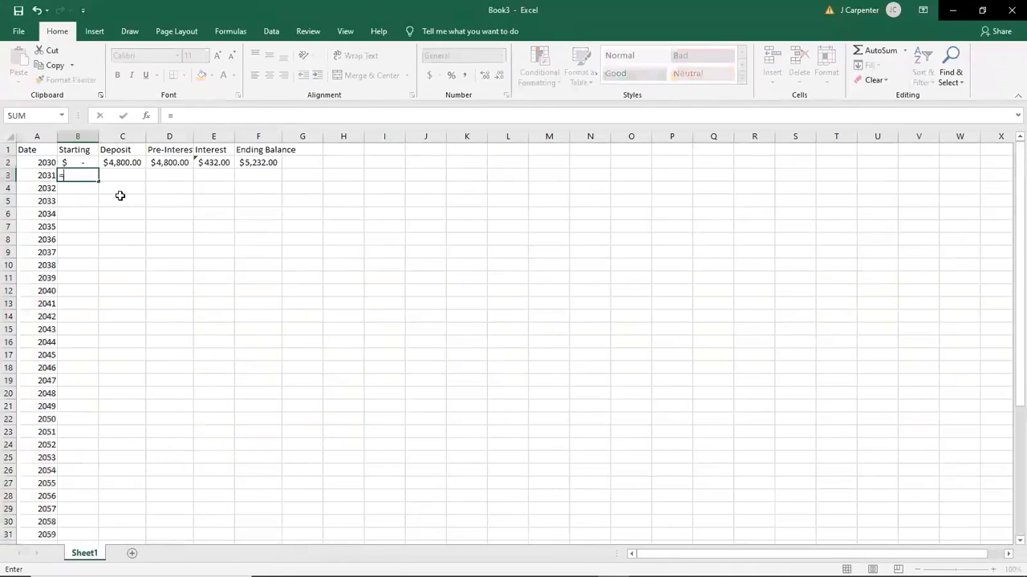
pyautogui.click(263, 160)
pyautogui.press('Return')
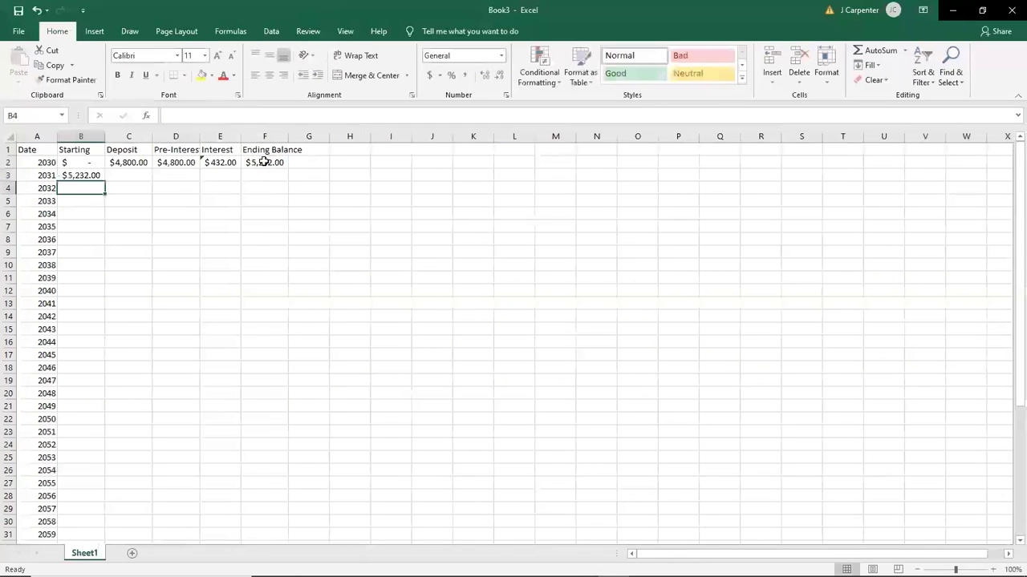
# Step: Enter the 2031 deposit in C3 as the previous deposit raised by 2% with =C2*1.02
pyautogui.click(133, 178)
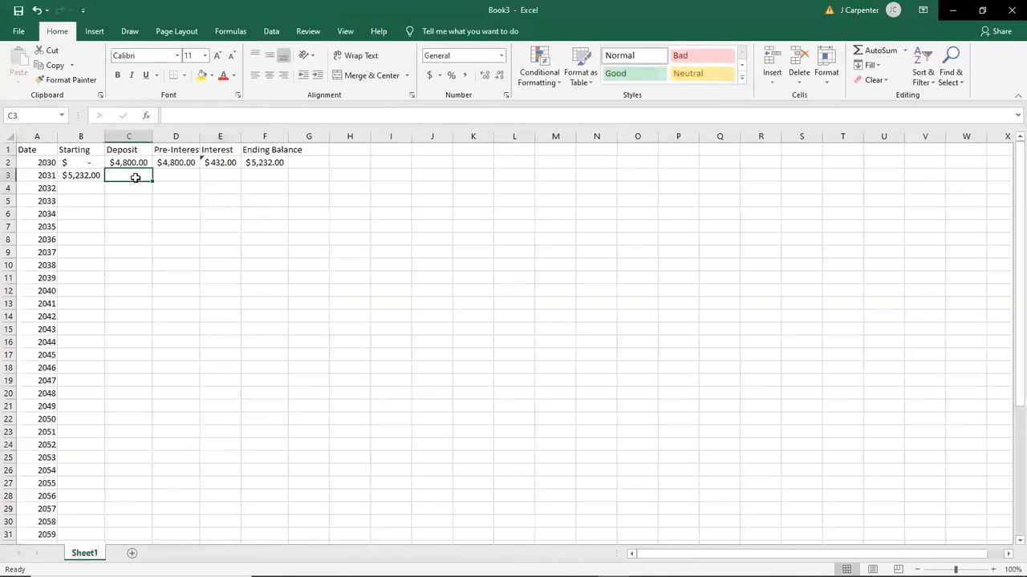
pyautogui.write('=')
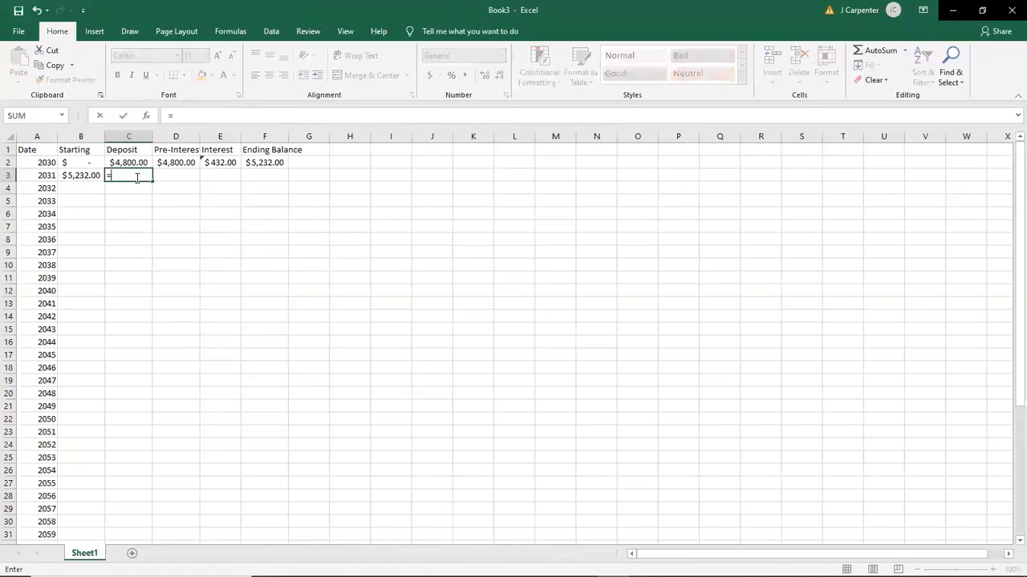
pyautogui.click(129, 163)
pyautogui.write('*1.02')
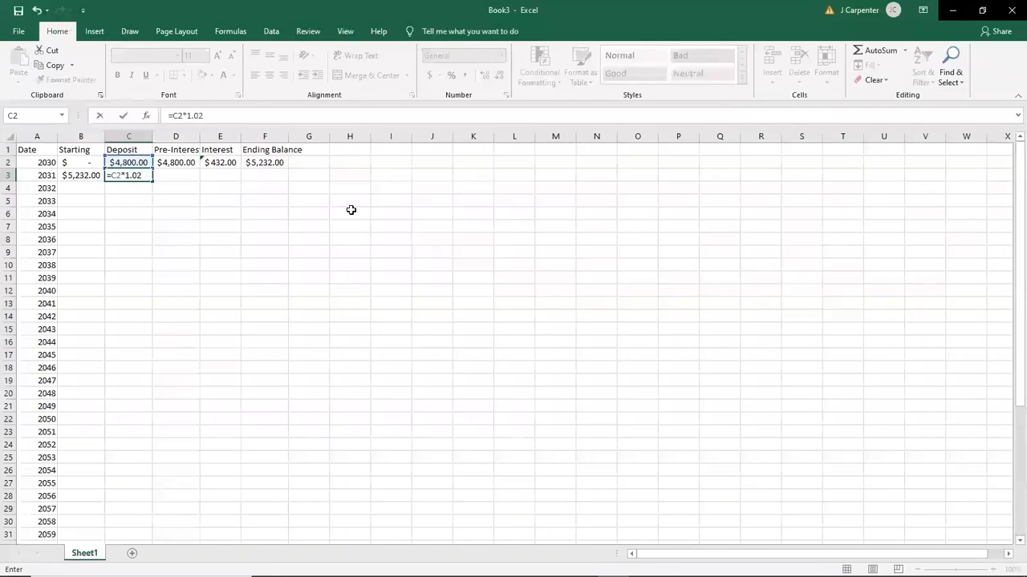
pyautogui.press('Return')
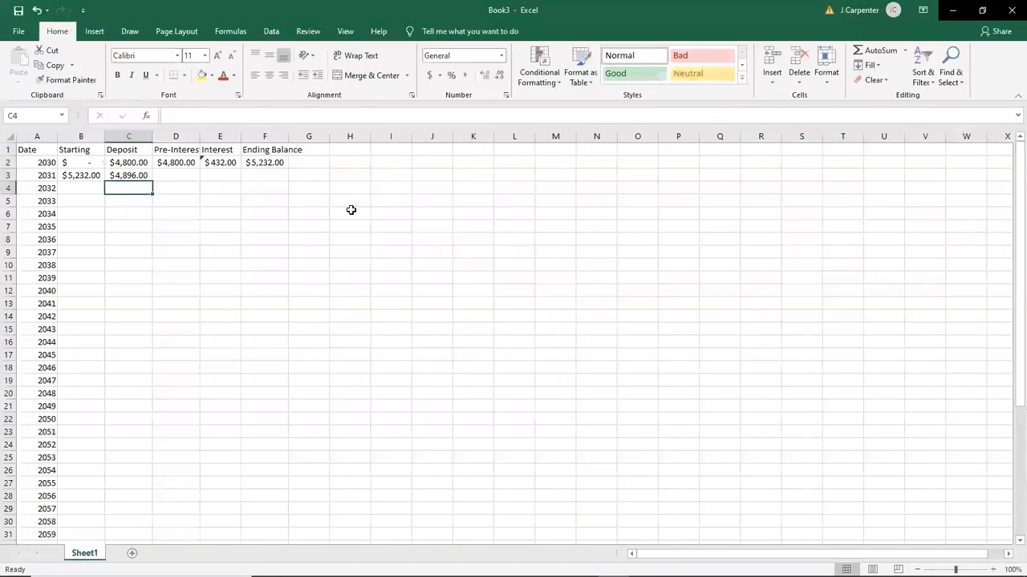
# Step: Fill the pre-interest, interest and ending balance formulas from D2:F2 down into row 3
pyautogui.click(188, 163)
pyautogui.moveTo(199, 168); pyautogui.dragTo(289, 178)
pyautogui.click(216, 163)
pyautogui.click(265, 163)
# Step: Widen columns B through F so the dollar amounts fit in their cells
pyautogui.scroll(3, 230, 213)
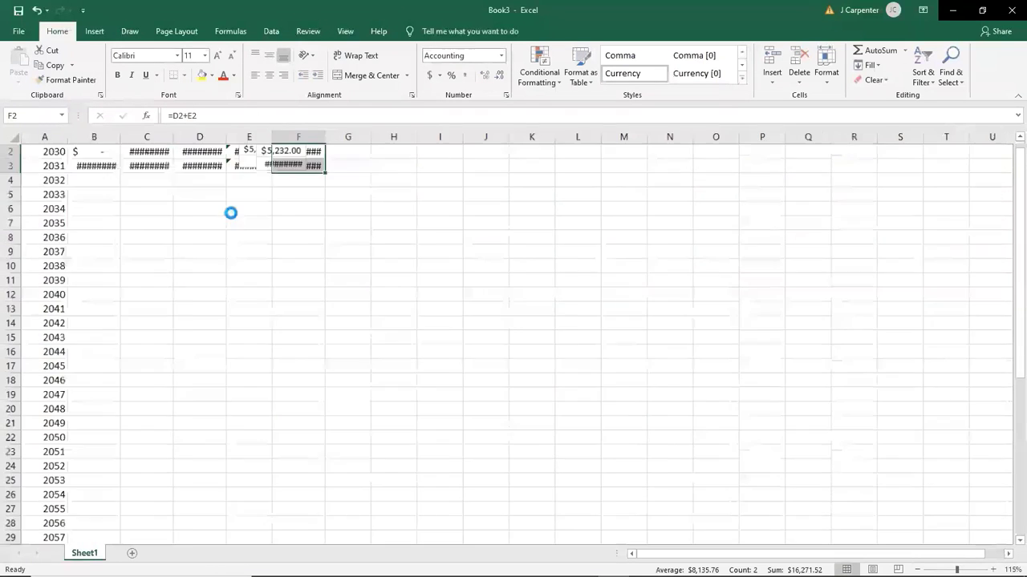
pyautogui.moveTo(294, 134); pyautogui.dragTo(321, 134)
pyautogui.moveTo(447, 138); pyautogui.dragTo(487, 138)
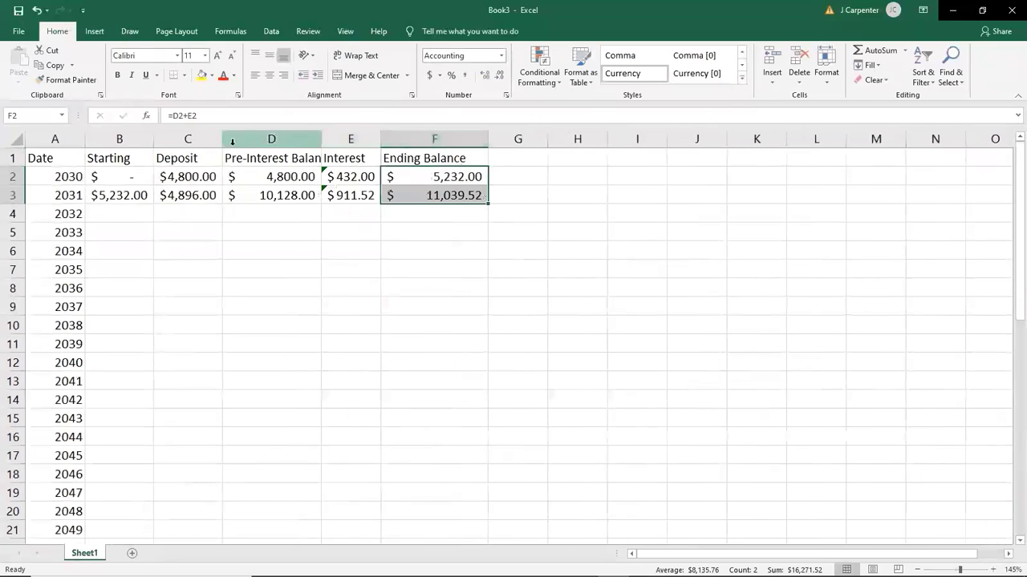
pyautogui.moveTo(222, 138); pyautogui.dragTo(259, 143)
pyautogui.moveTo(153, 138); pyautogui.dragTo(194, 138)
pyautogui.moveTo(458, 138); pyautogui.dragTo(498, 138)
# Step: Fill the 2031 formulas in B3:F3 down into row 4 for 2032
pyautogui.click(256, 233)
pyautogui.moveTo(153, 197); pyautogui.dragTo(606, 223)
pyautogui.click(374, 268)
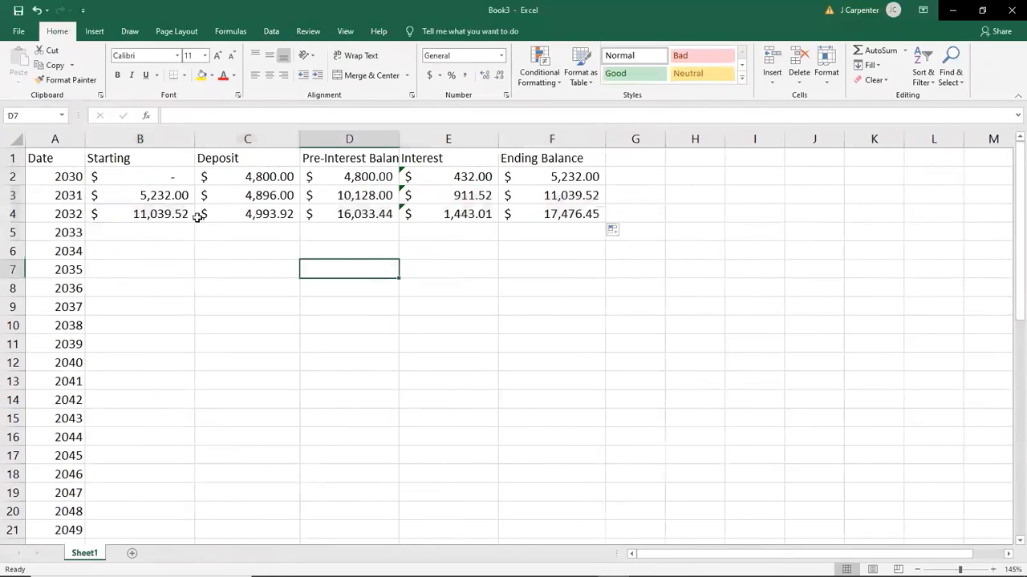
# Step: Examine the copied formulas in row 4 and compare them with the row 3 cells they refer to
pyautogui.click(166, 214)
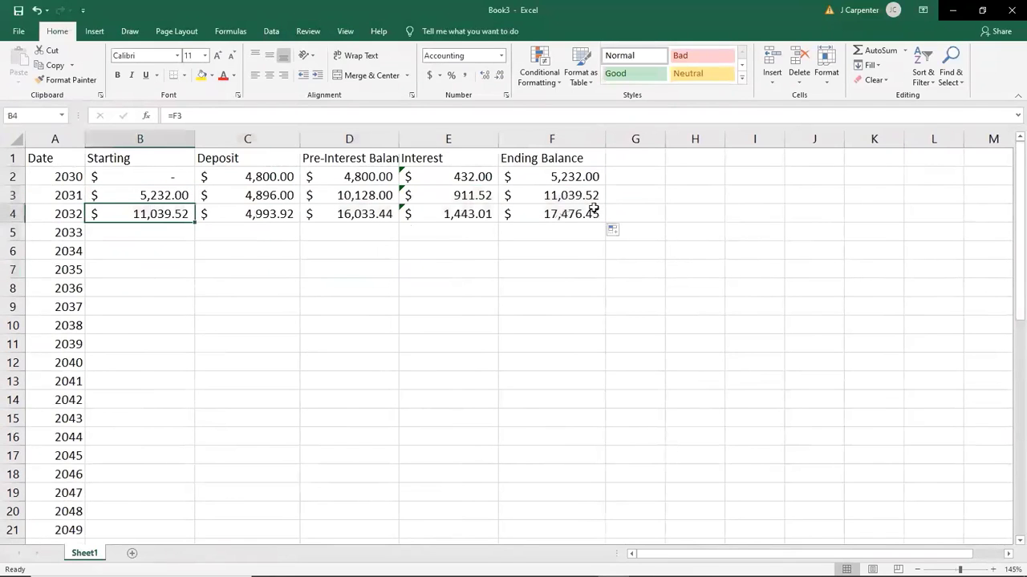
pyautogui.click(558, 196)
pyautogui.click(166, 214)
pyautogui.click(555, 195)
pyautogui.click(253, 213)
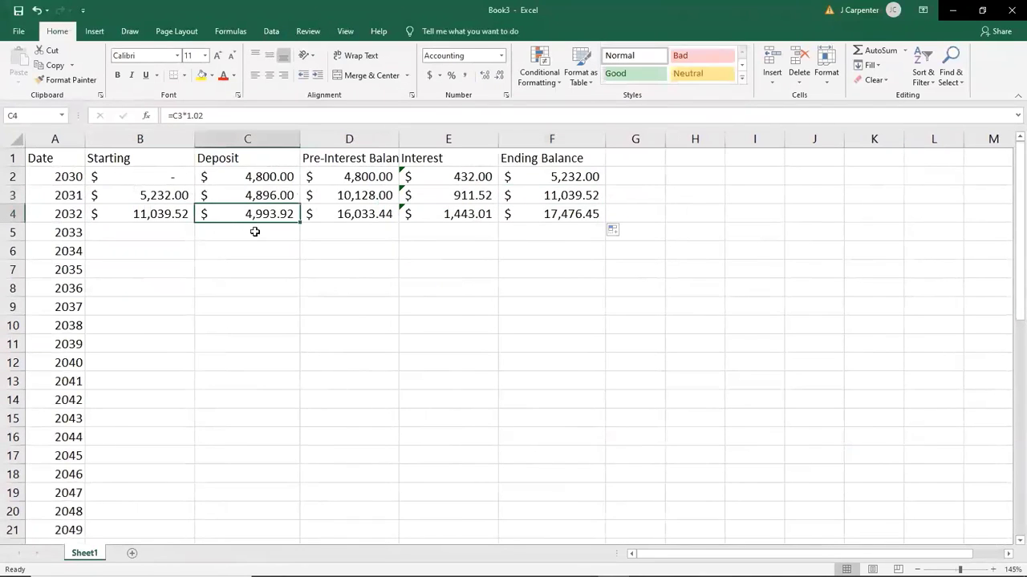
pyautogui.click(267, 196)
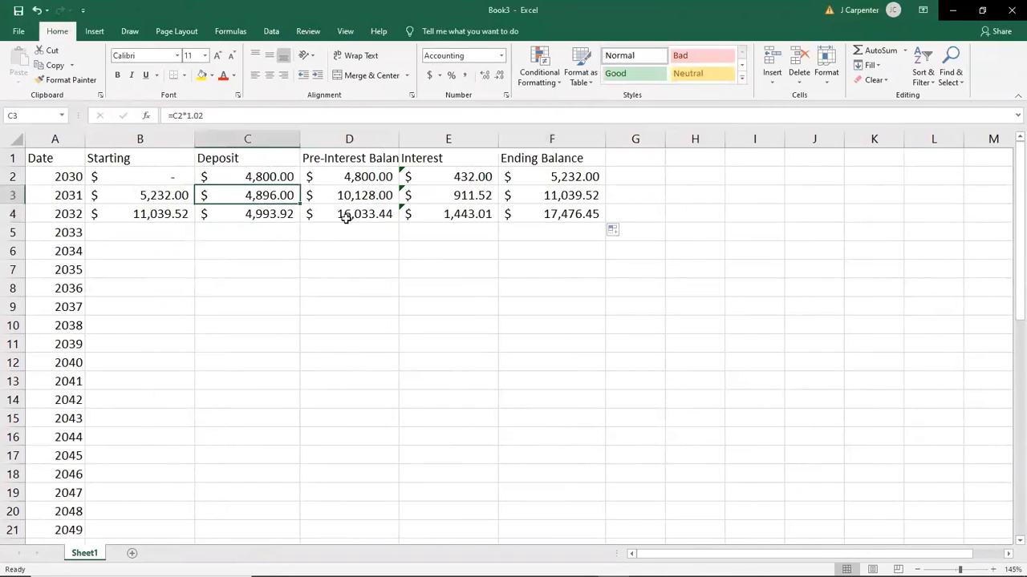
pyautogui.click(263, 248)
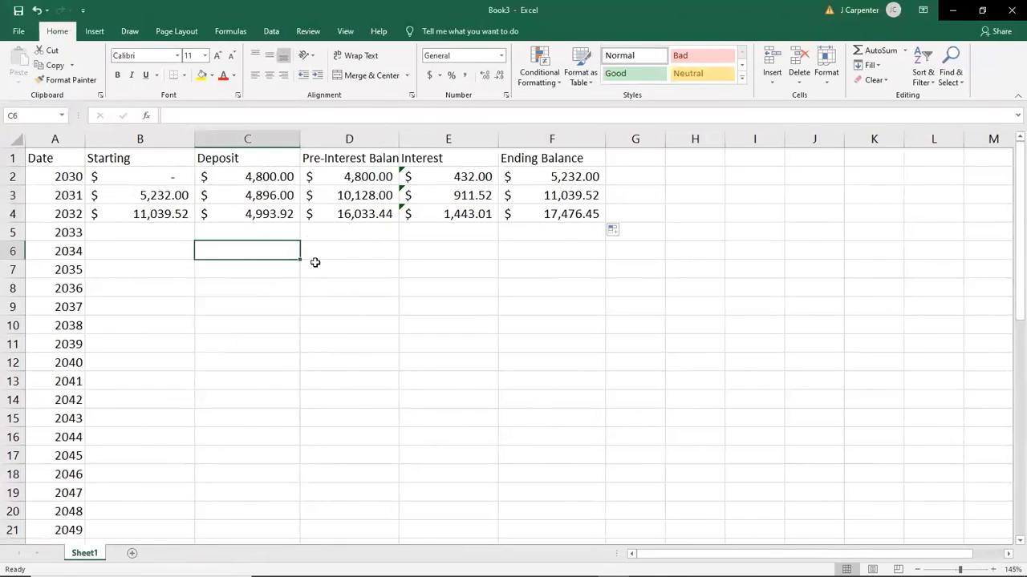
pyautogui.click(349, 223)
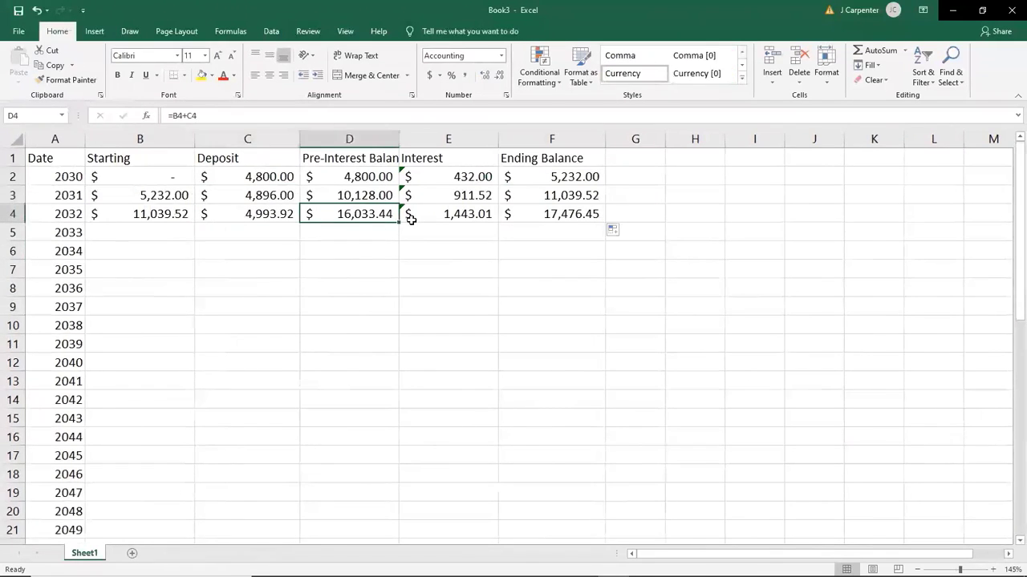
pyautogui.click(470, 224)
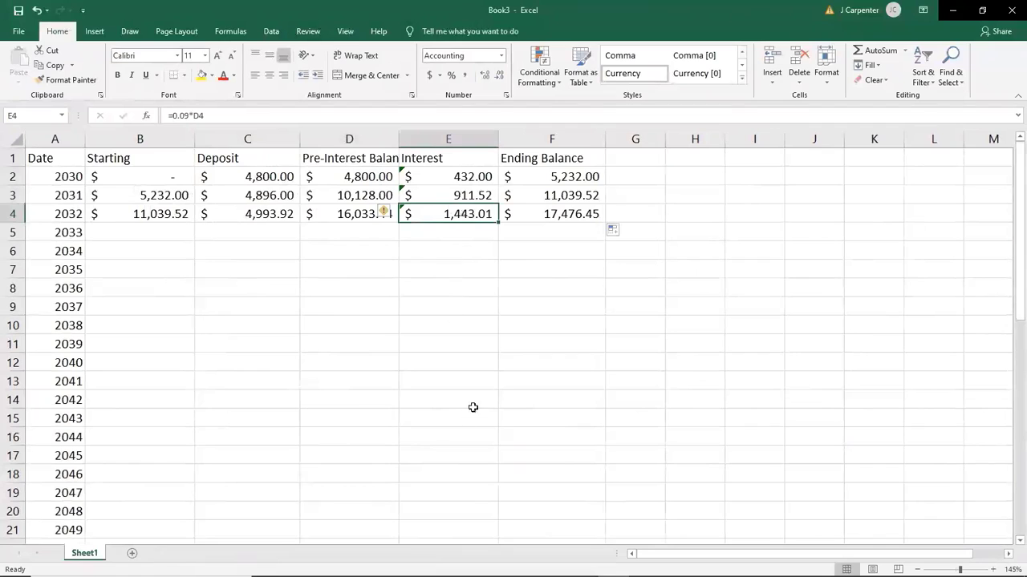
pyautogui.click(546, 223)
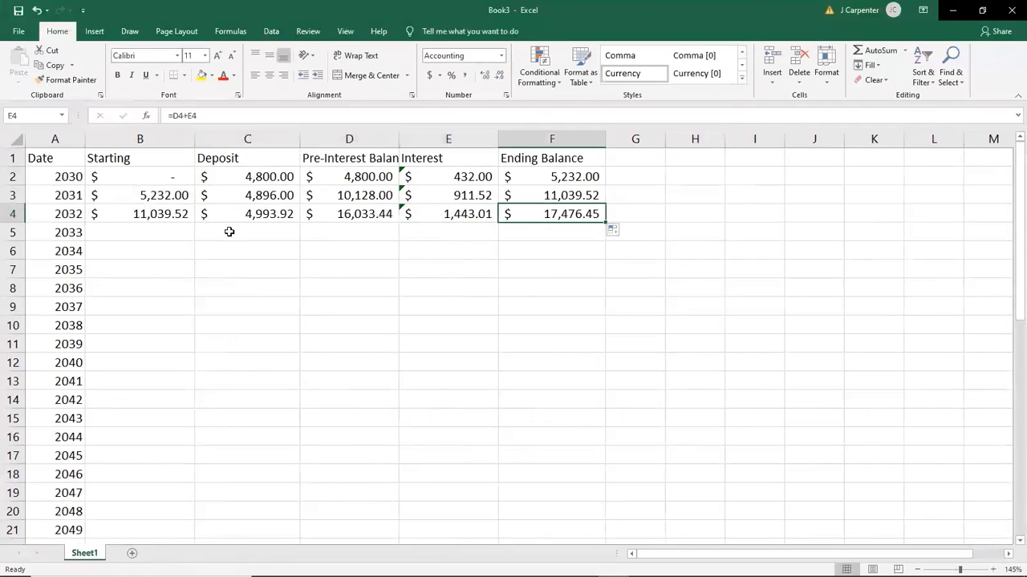
# Step: Fill the row 4 formulas in B4:F4 down through 2074 in row 46 and select the final ending balance
pyautogui.moveTo(176, 220); pyautogui.dragTo(552, 353)
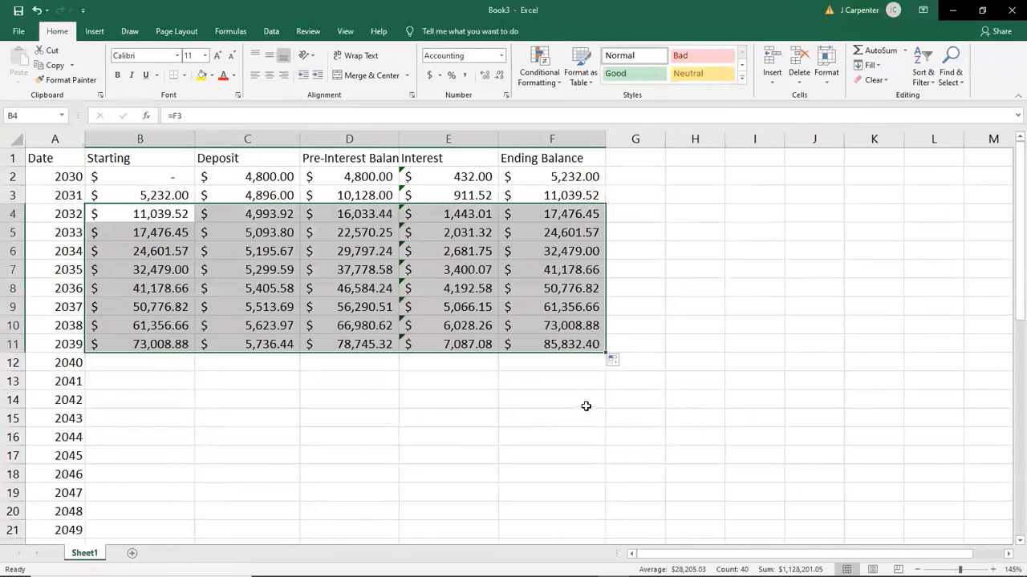
pyautogui.moveTo(604, 350); pyautogui.dragTo(588, 546)
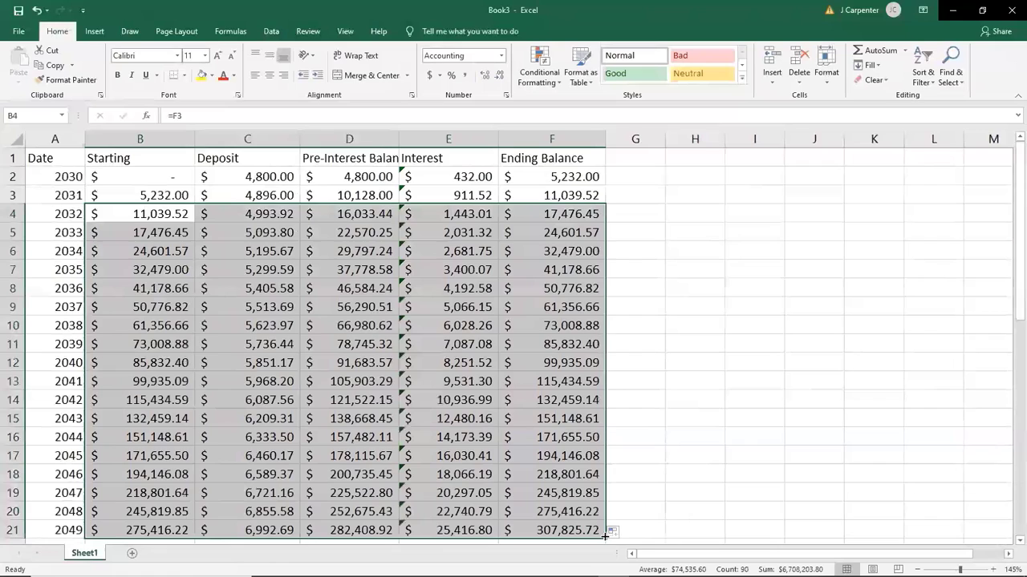
pyautogui.moveTo(605, 539); pyautogui.dragTo(595, 518)
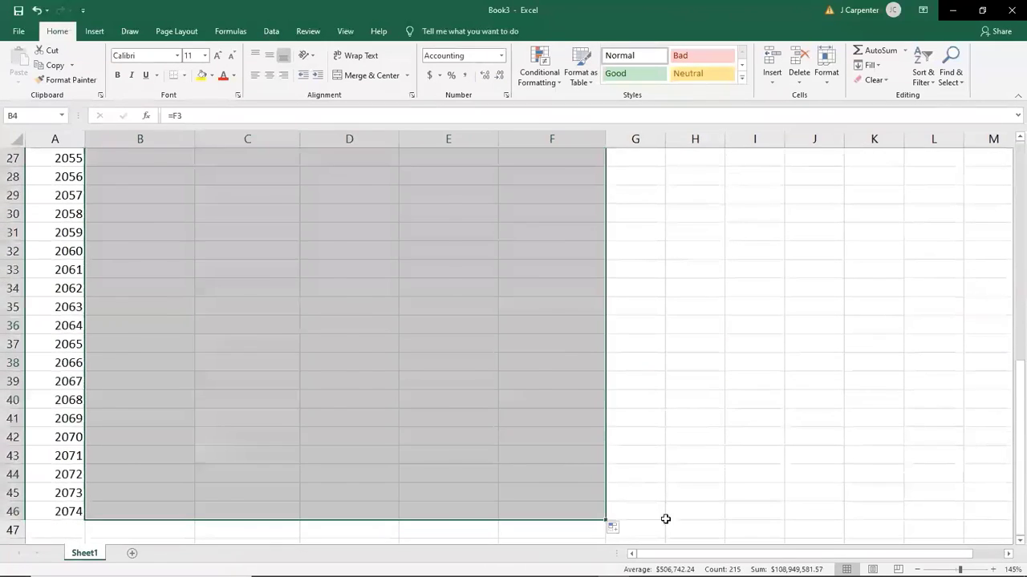
pyautogui.click(555, 513)
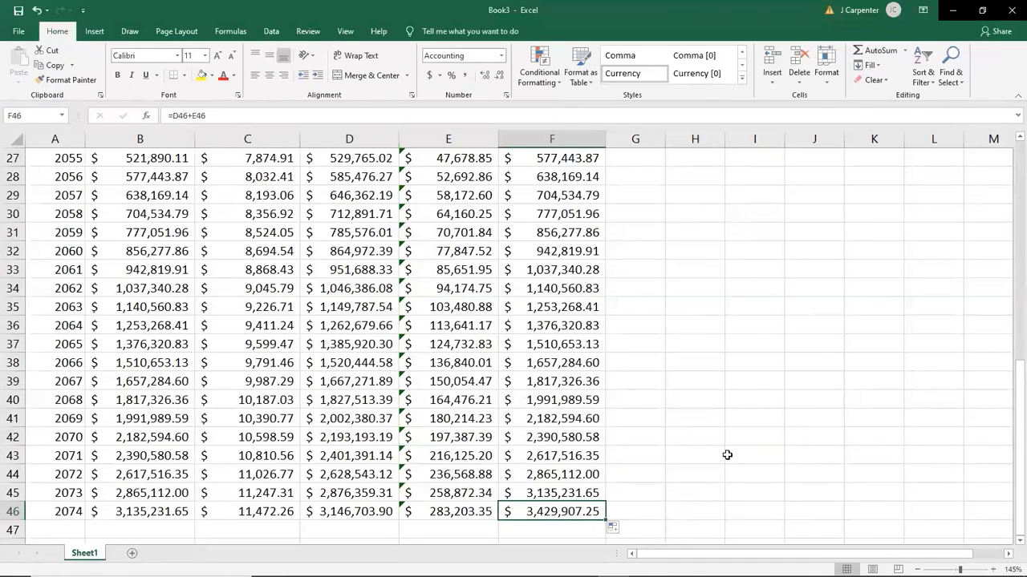
# Step: Switch to the TI-83 Plus calculator and compute the 2% growth factor as 1.02^44
pyautogui.moveTo(644, 565)
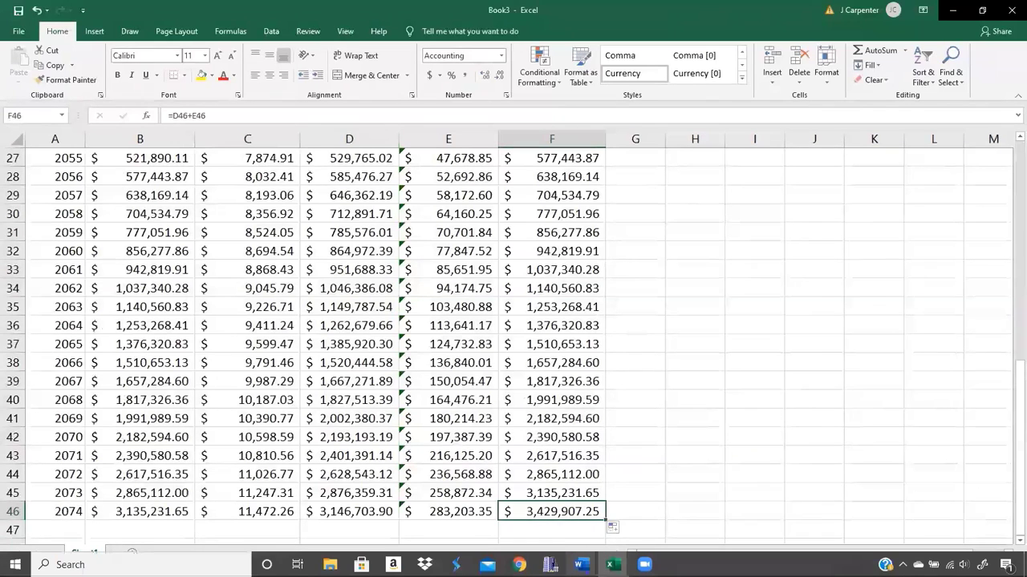
pyautogui.moveTo(581, 565)
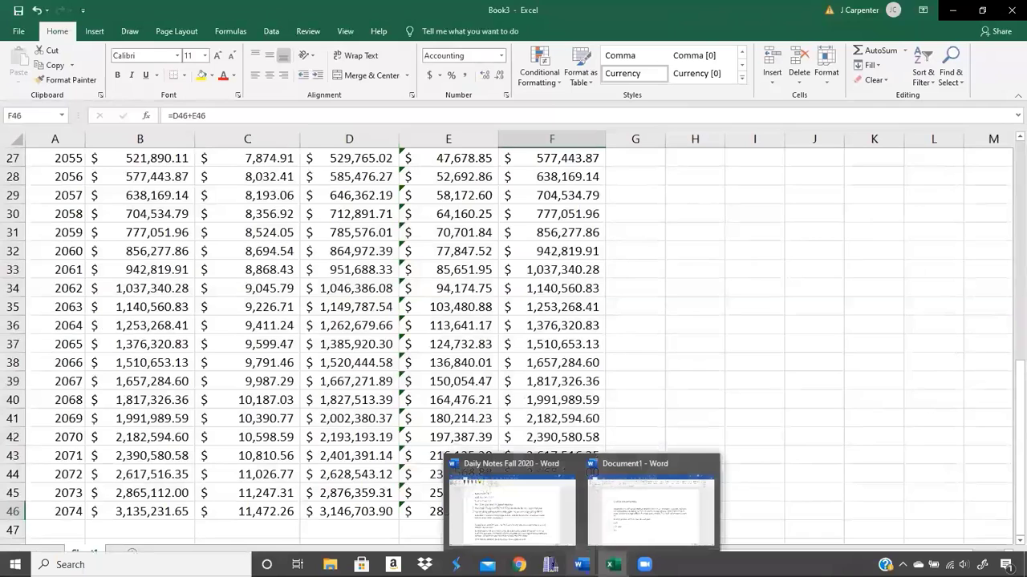
pyautogui.click(550, 565)
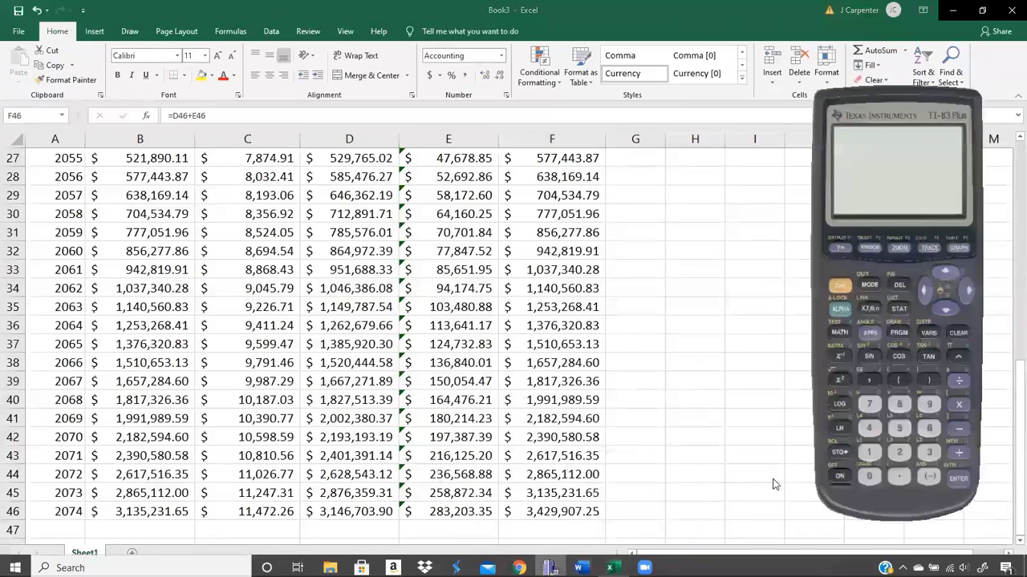
pyautogui.click(832, 475)
pyautogui.click(869, 453)
pyautogui.click(905, 475)
pyautogui.click(868, 477)
pyautogui.click(899, 453)
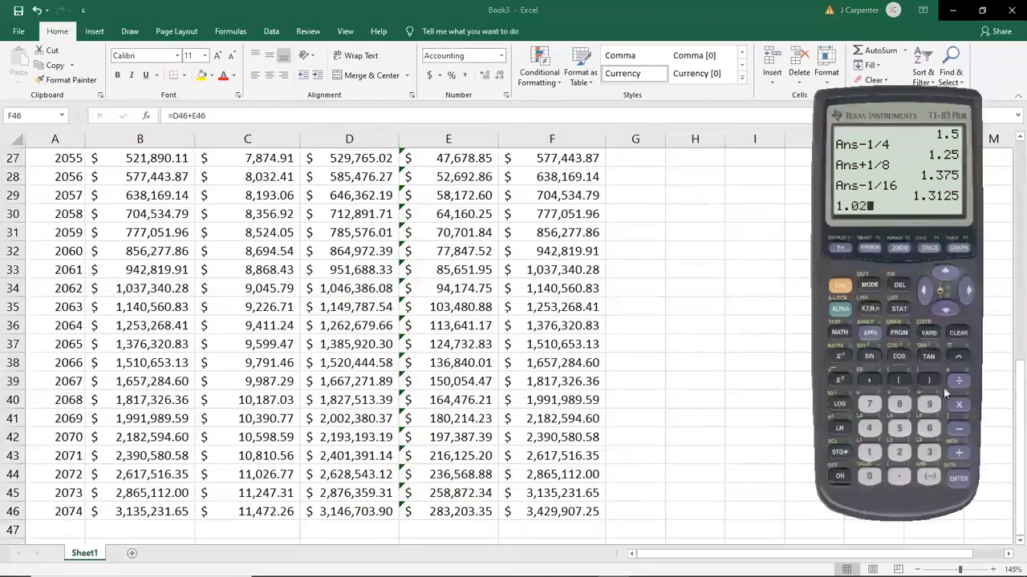
pyautogui.click(959, 357)
pyautogui.click(956, 480)
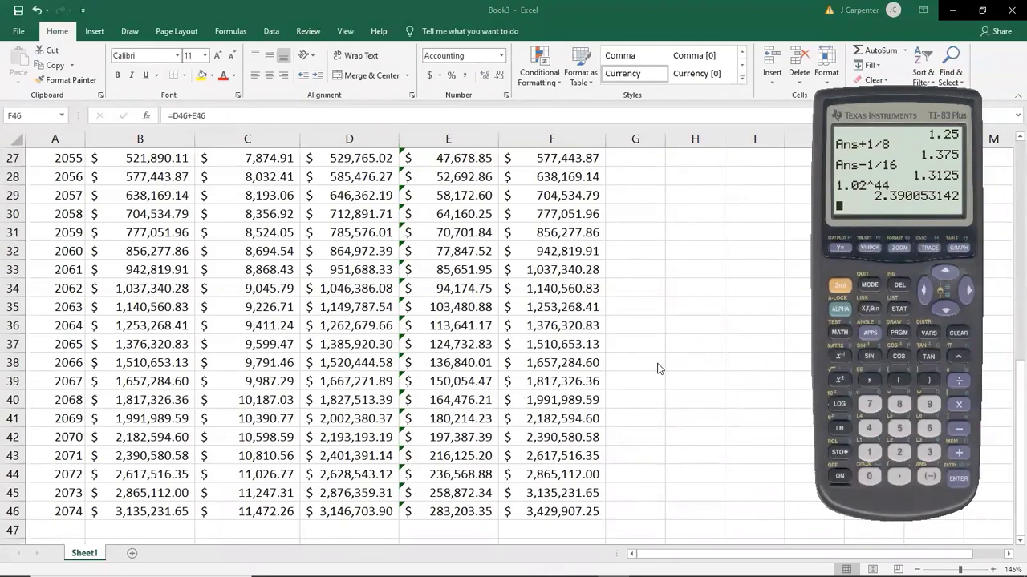
# Step: Divide the 2074 ending balance by the growth factor on the calculator as 3429907.25/2.39
pyautogui.click(930, 453)
pyautogui.click(899, 478)
pyautogui.click(877, 436)
pyautogui.click(957, 335)
pyautogui.click(930, 452)
pyautogui.click(869, 428)
pyautogui.click(897, 454)
pyautogui.click(929, 405)
pyautogui.click(930, 406)
pyautogui.click(869, 477)
pyautogui.click(870, 406)
pyautogui.click(899, 477)
pyautogui.click(899, 452)
pyautogui.click(899, 428)
pyautogui.click(961, 380)
pyautogui.click(899, 453)
pyautogui.click(899, 476)
pyautogui.click(928, 452)
pyautogui.click(930, 405)
pyautogui.click(957, 478)
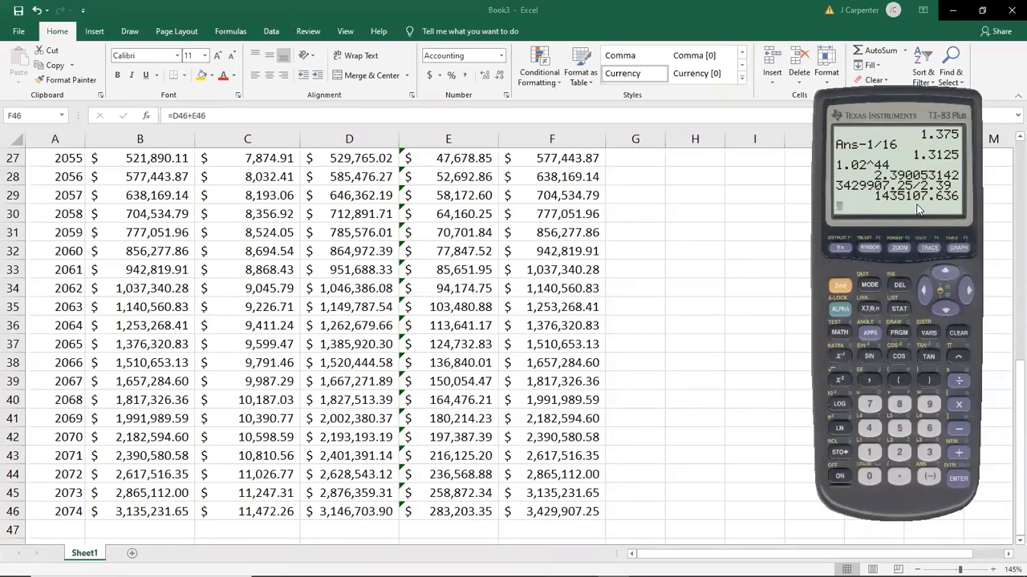
# Step: Return to the Excel workbook and total the interest column in E51 with =SUM(E2:E46)
pyautogui.click(462, 513)
pyautogui.click(459, 528)
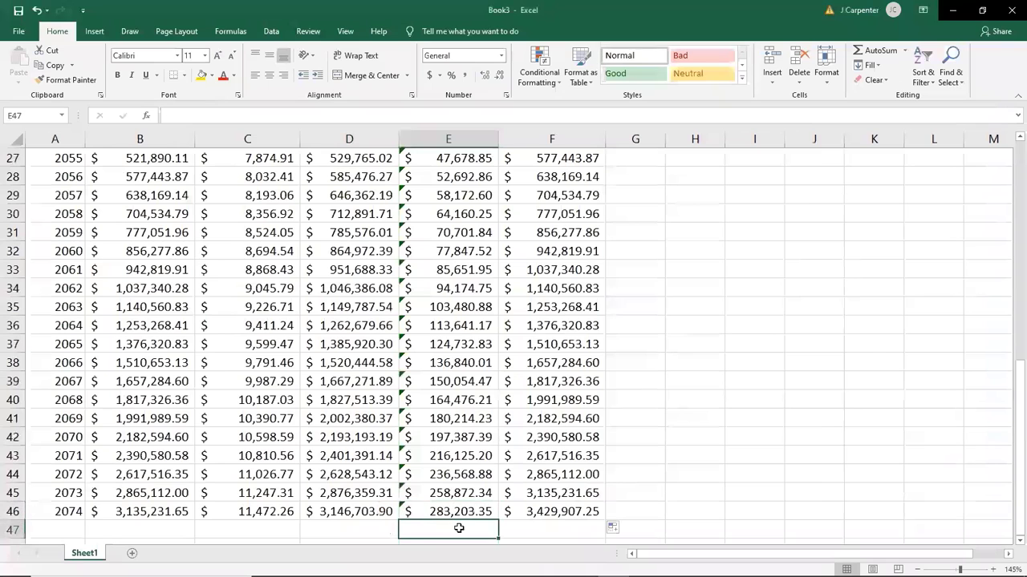
pyautogui.press('Down')
pyautogui.press('Down')
pyautogui.press('Down')
pyautogui.press('Down')
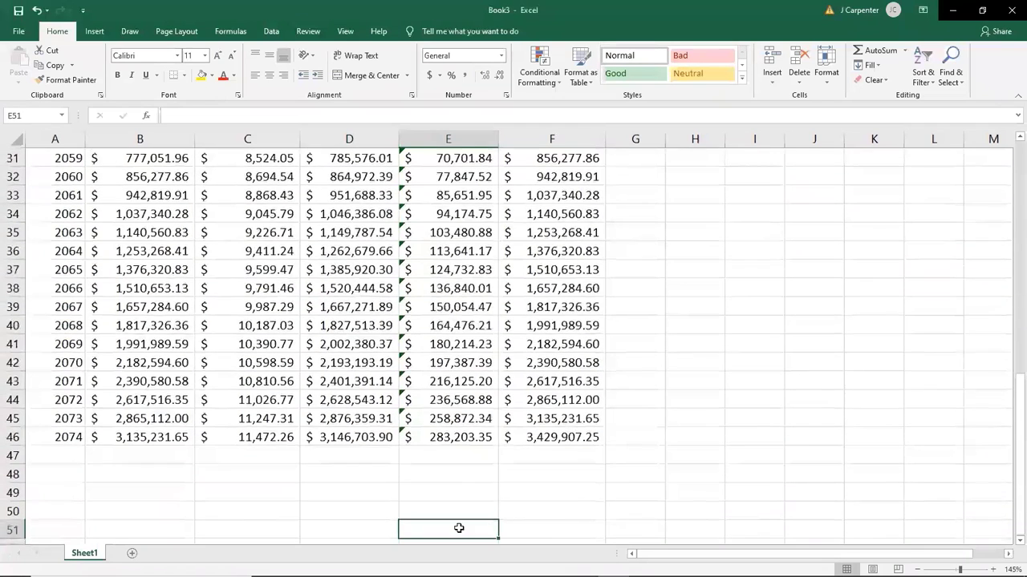
pyautogui.write('=sum(')
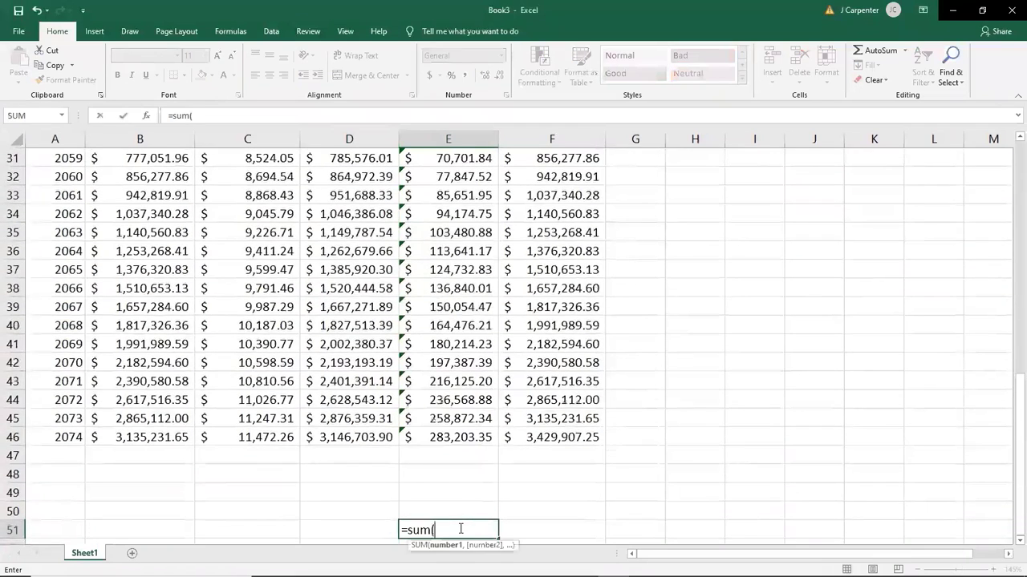
pyautogui.scroll(6, 448, 206)
pyautogui.scroll(4, 448, 207)
pyautogui.moveTo(442, 172); pyautogui.dragTo(460, 512)
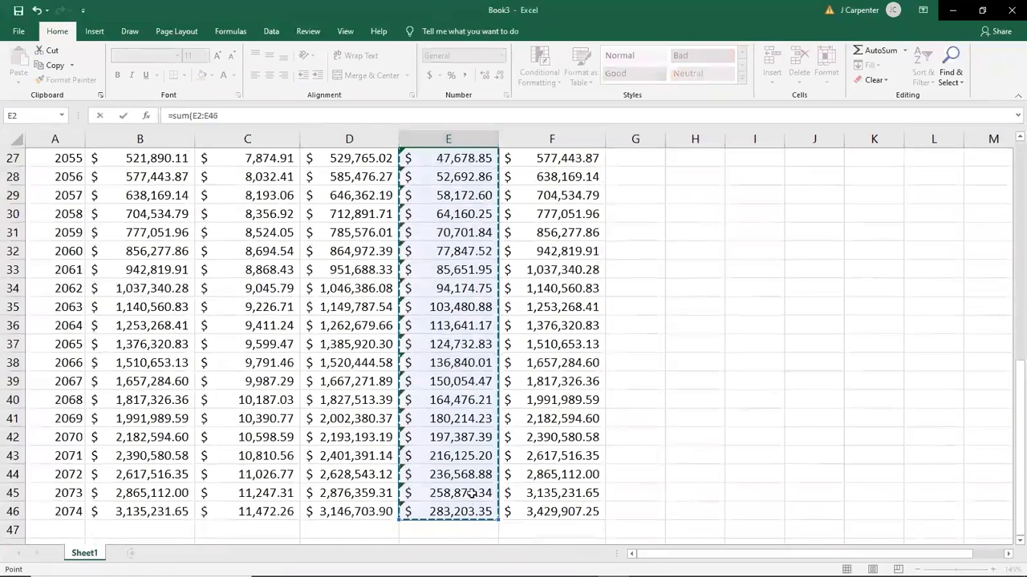
pyautogui.press('Return')
pyautogui.press('Up')
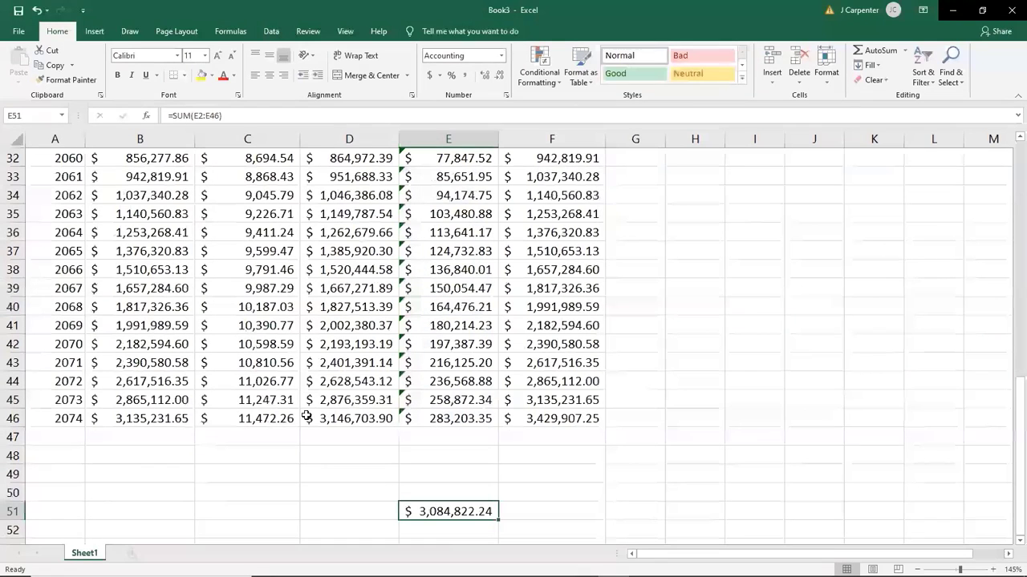
pyautogui.click(238, 418)
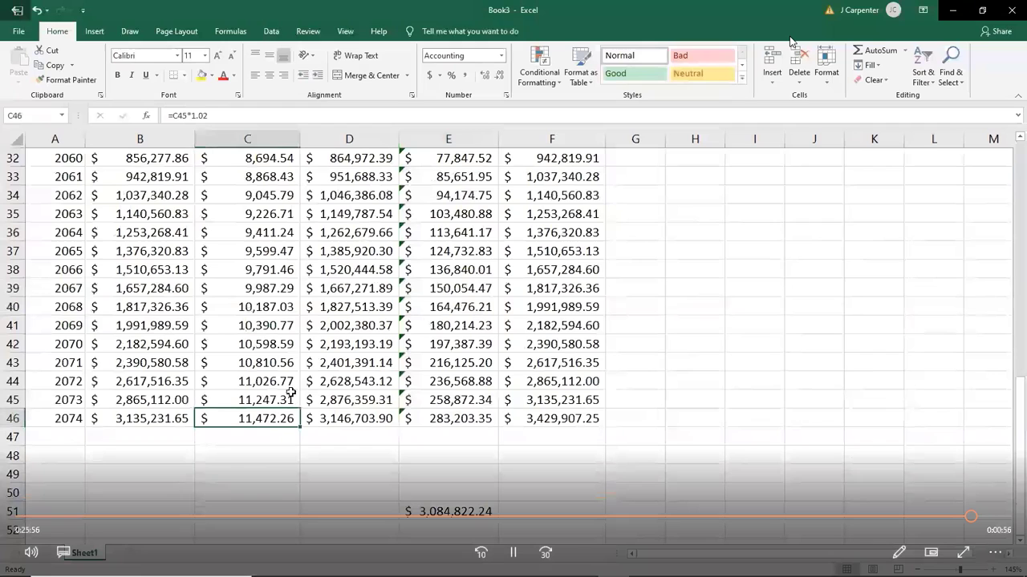
pyautogui.click(447, 516)
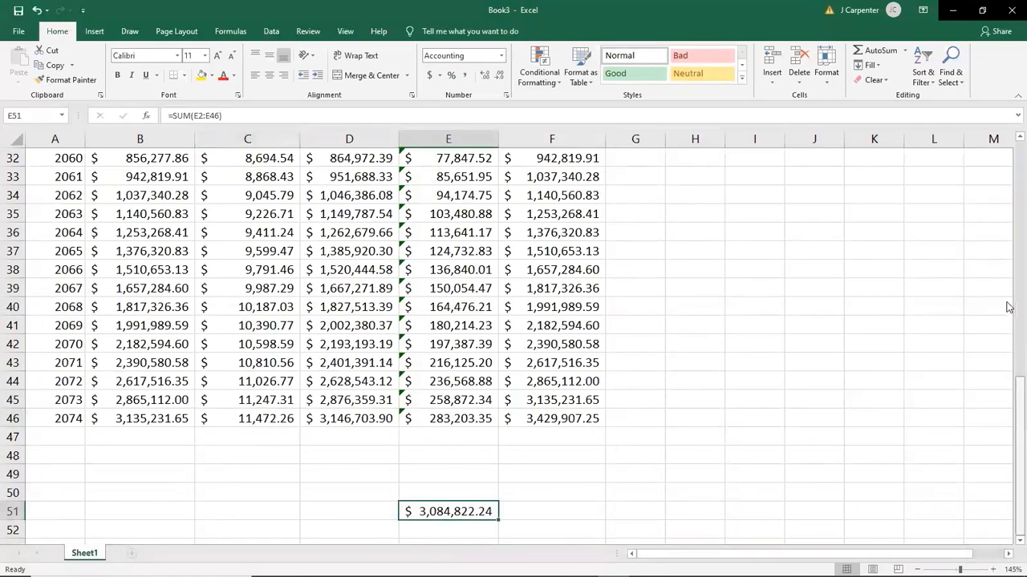
pyautogui.scroll(10, 1008, 307)
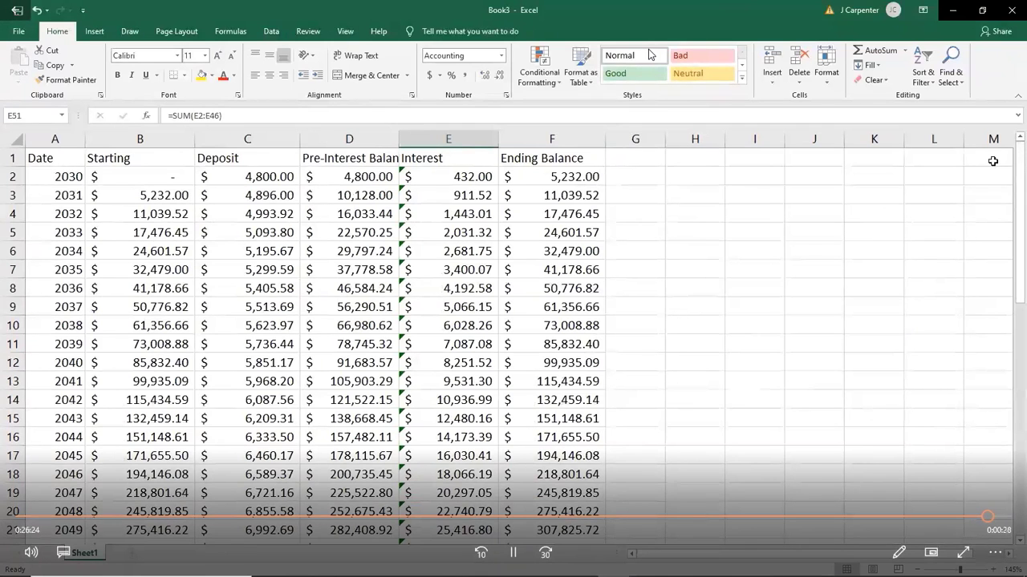
# Step: Pause the zoom_0 video and switch to the MTH 154 Whiteboard Spring 2021 document in Word
pyautogui.press('XF86AudioPlay')
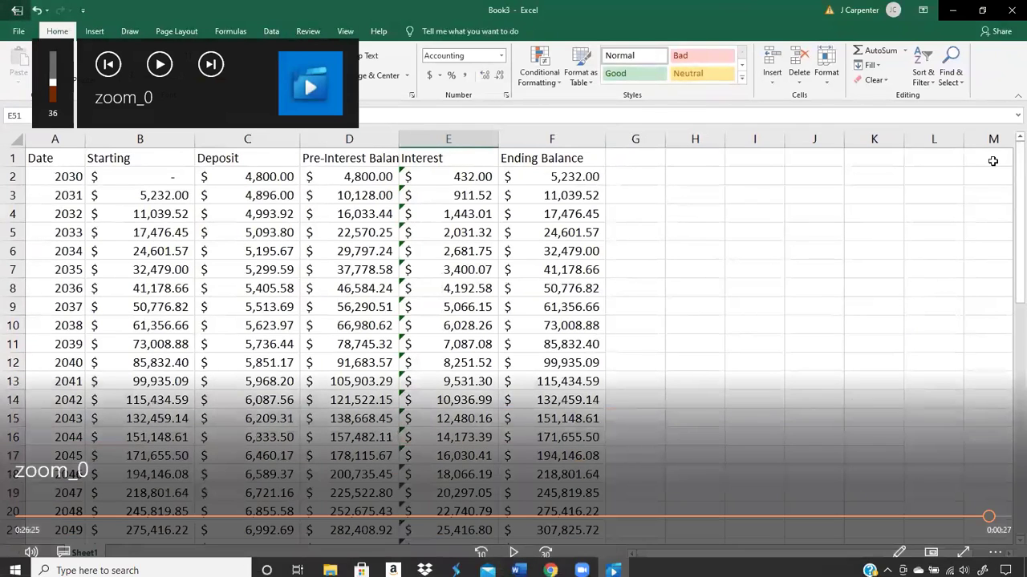
pyautogui.moveTo(518, 566)
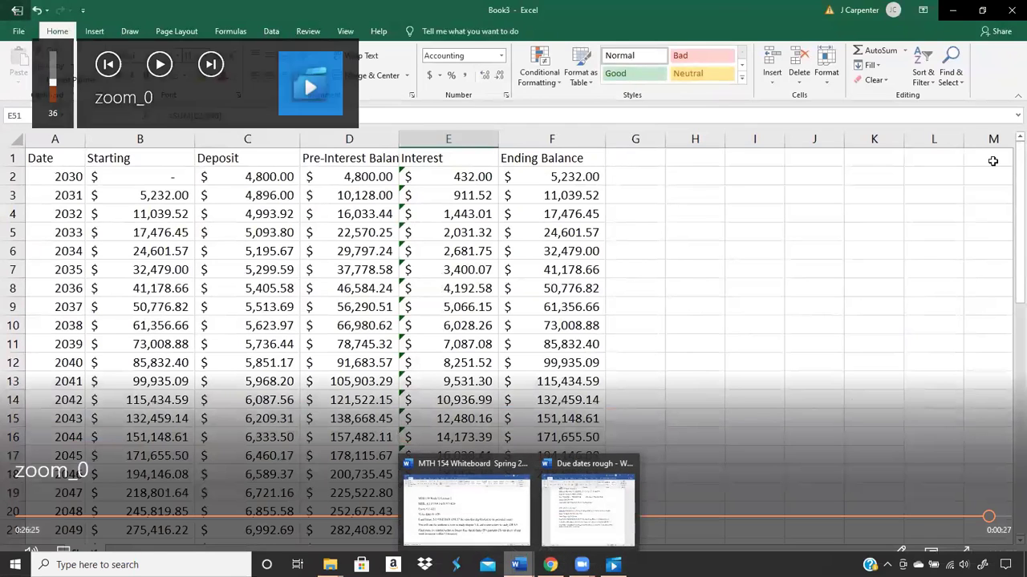
pyautogui.click(515, 504)
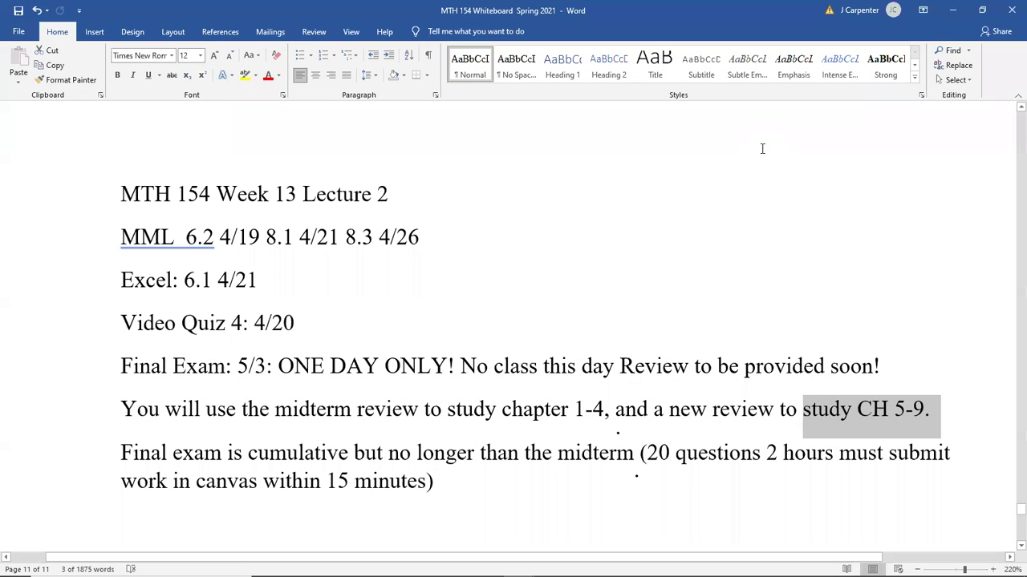